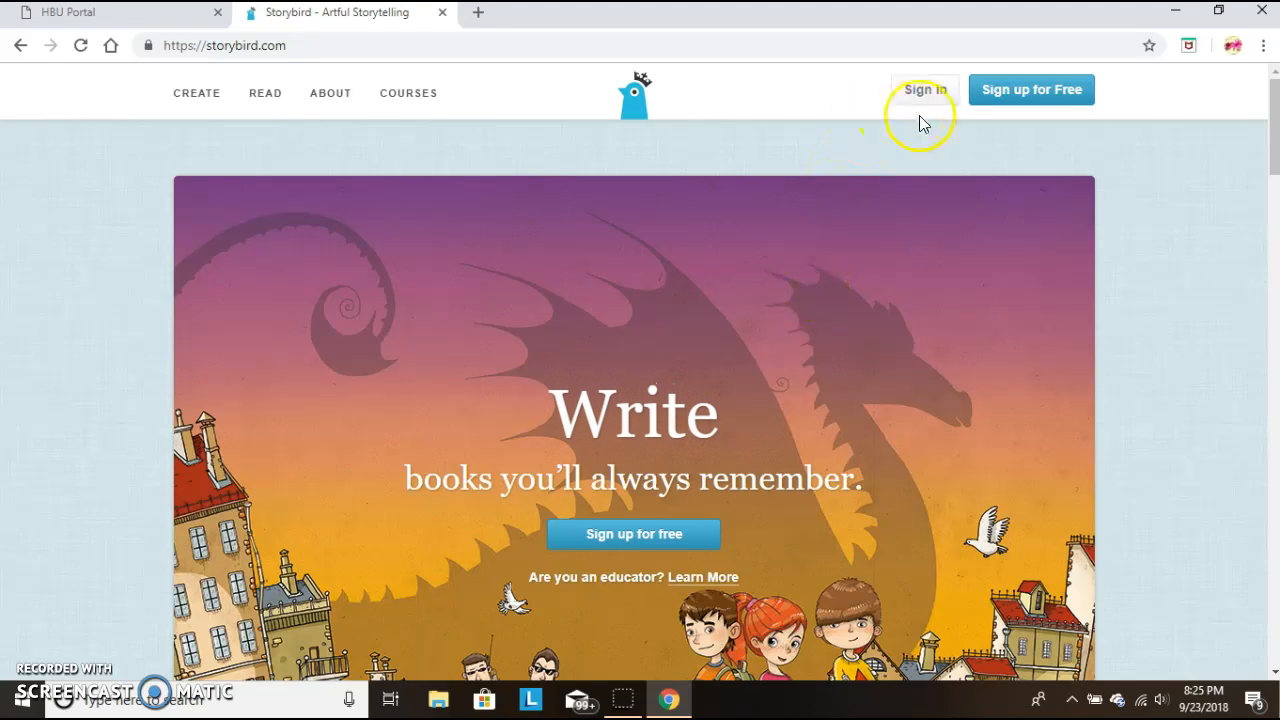
# Sign in to Storybird with the account's username and password.
pyautogui.click(929, 89)
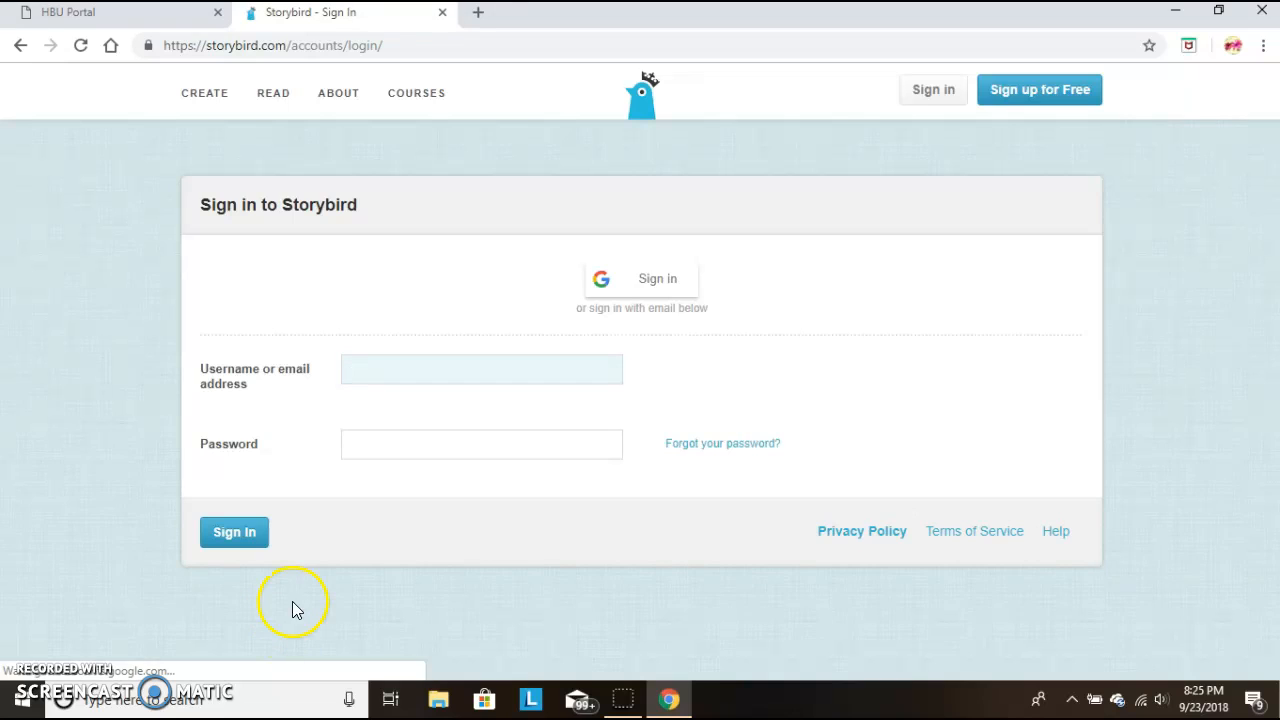
pyautogui.click(399, 369)
pyautogui.press('capslock')
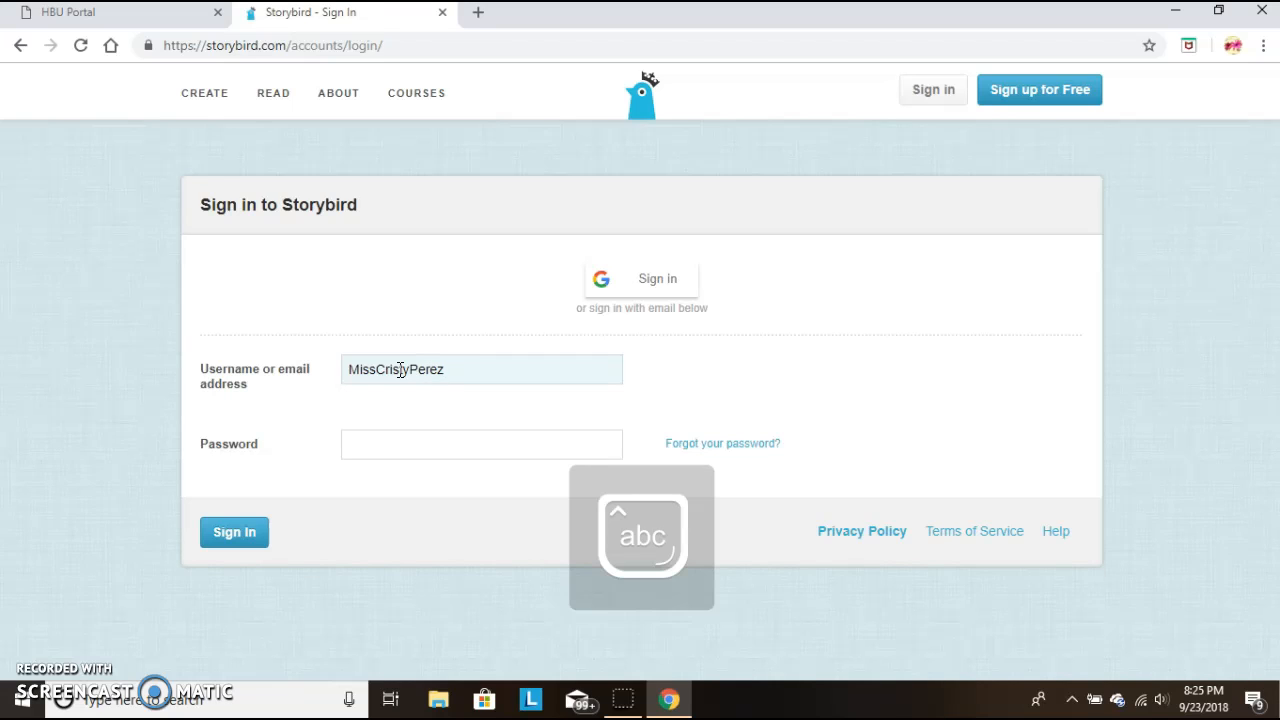
pyautogui.click(411, 451)
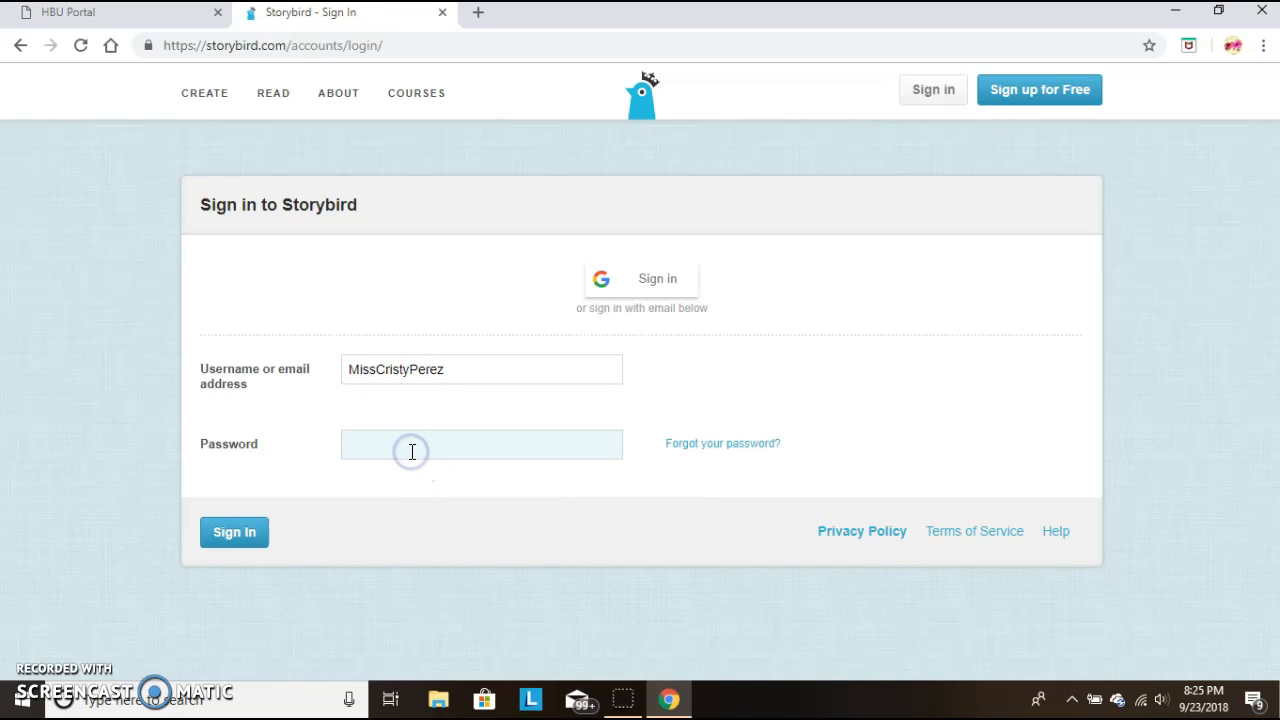
pyautogui.press('capslock')
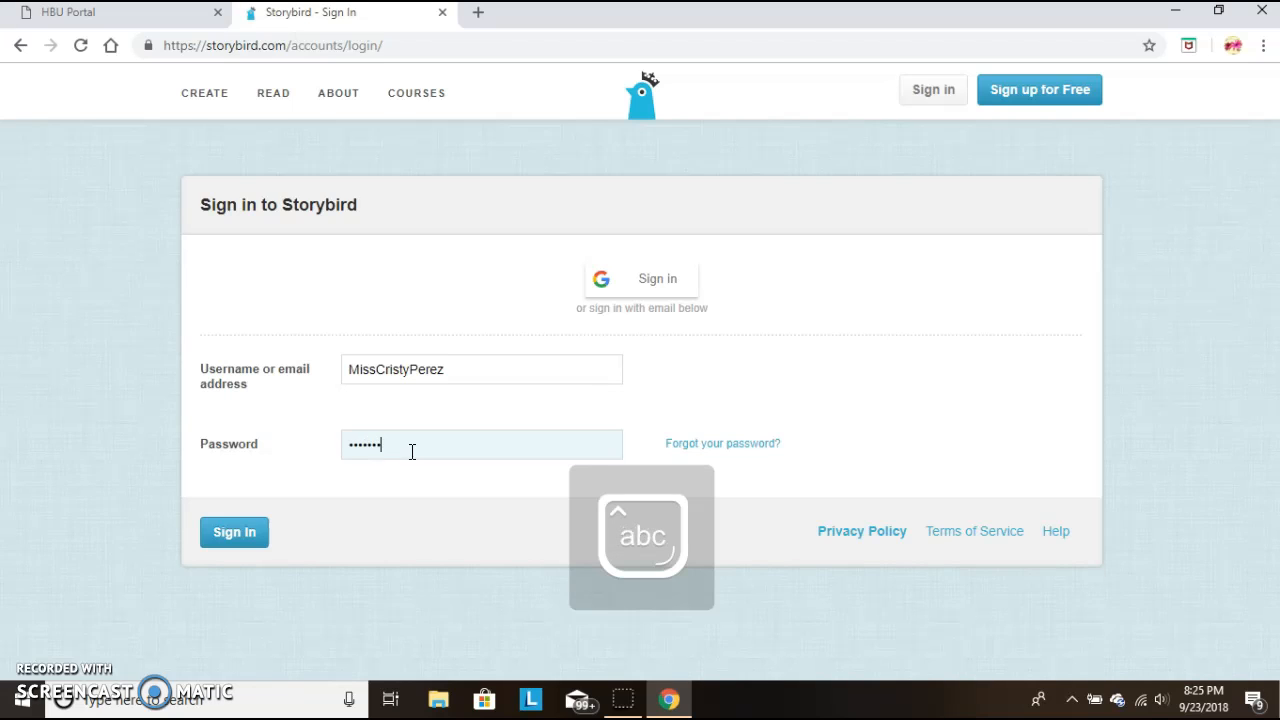
pyautogui.press('Return')
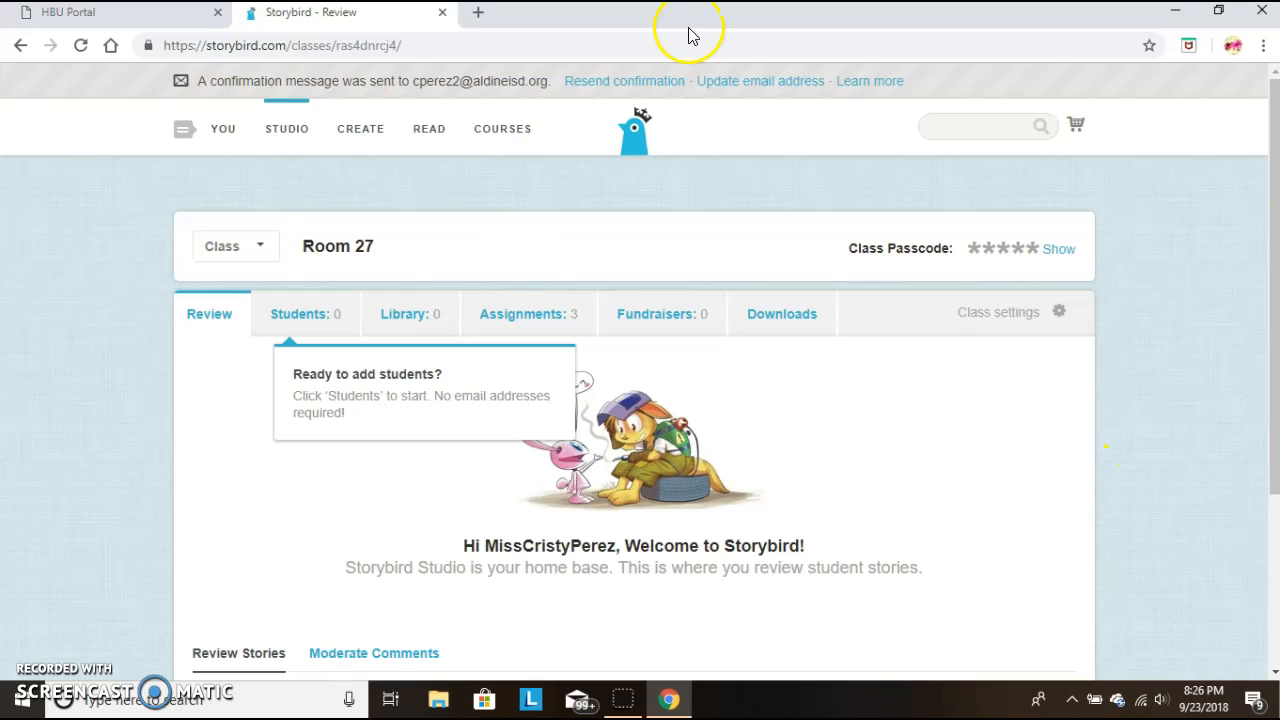
# Review the class list and Room 27's form for creating student accounts, and return to the class review page.
pyautogui.click(252, 251)
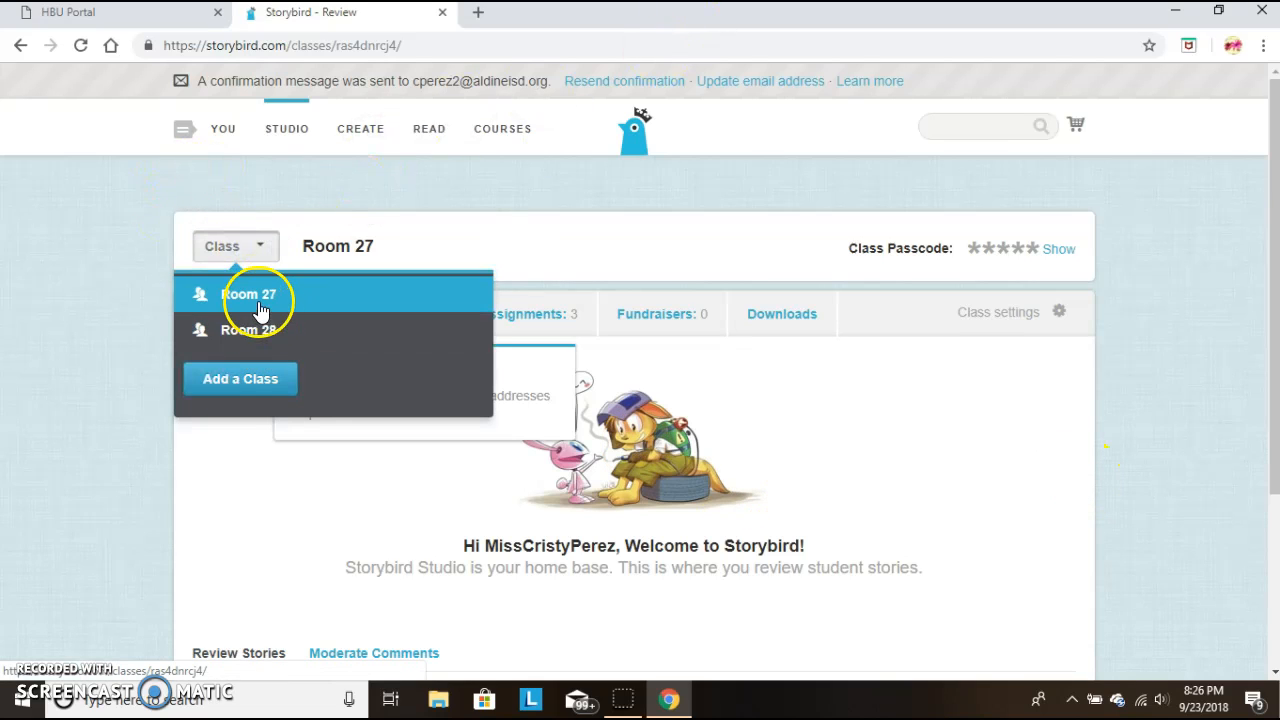
pyautogui.click(368, 224)
pyautogui.click(319, 322)
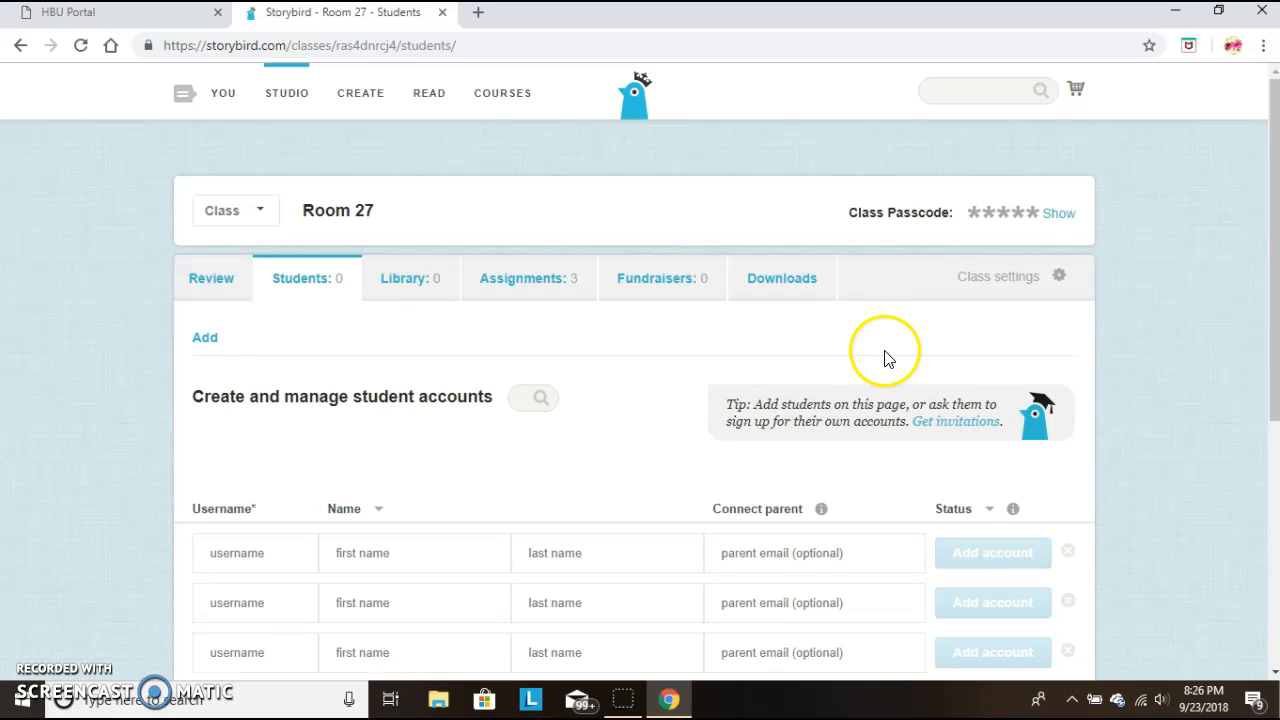
pyautogui.moveTo(1272, 300); pyautogui.dragTo(1266, 403)
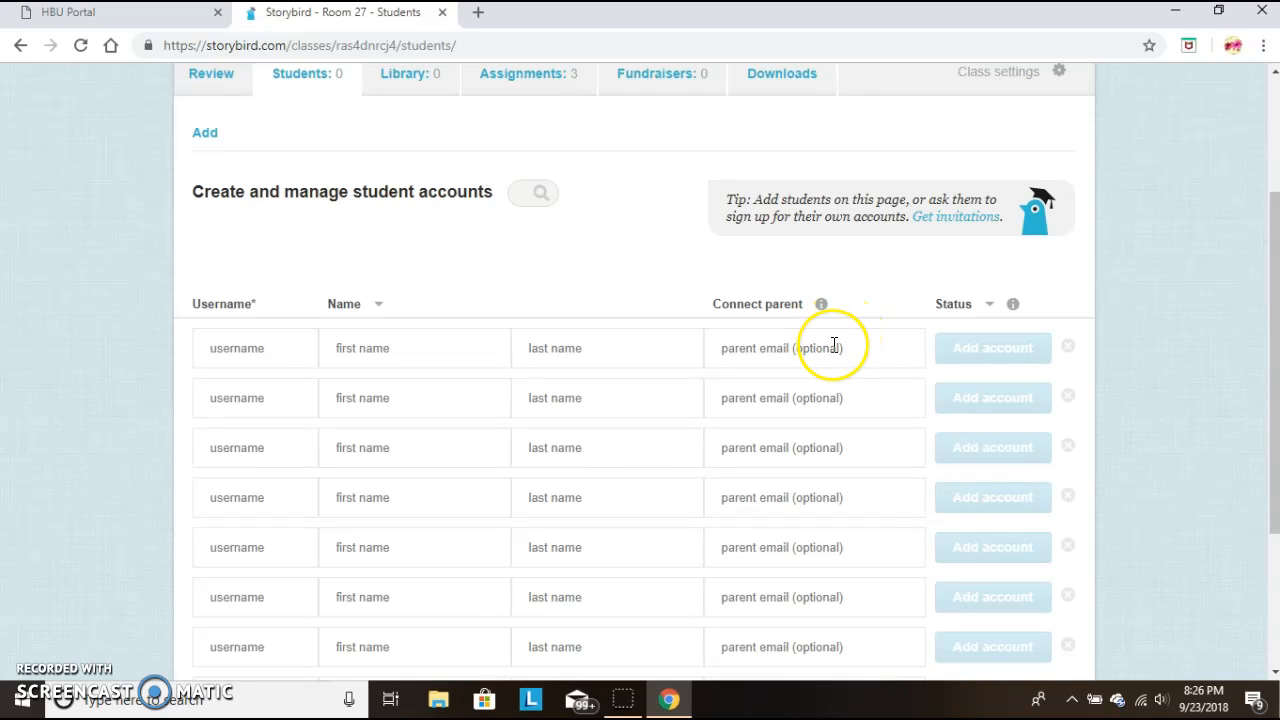
pyautogui.click(1274, 300)
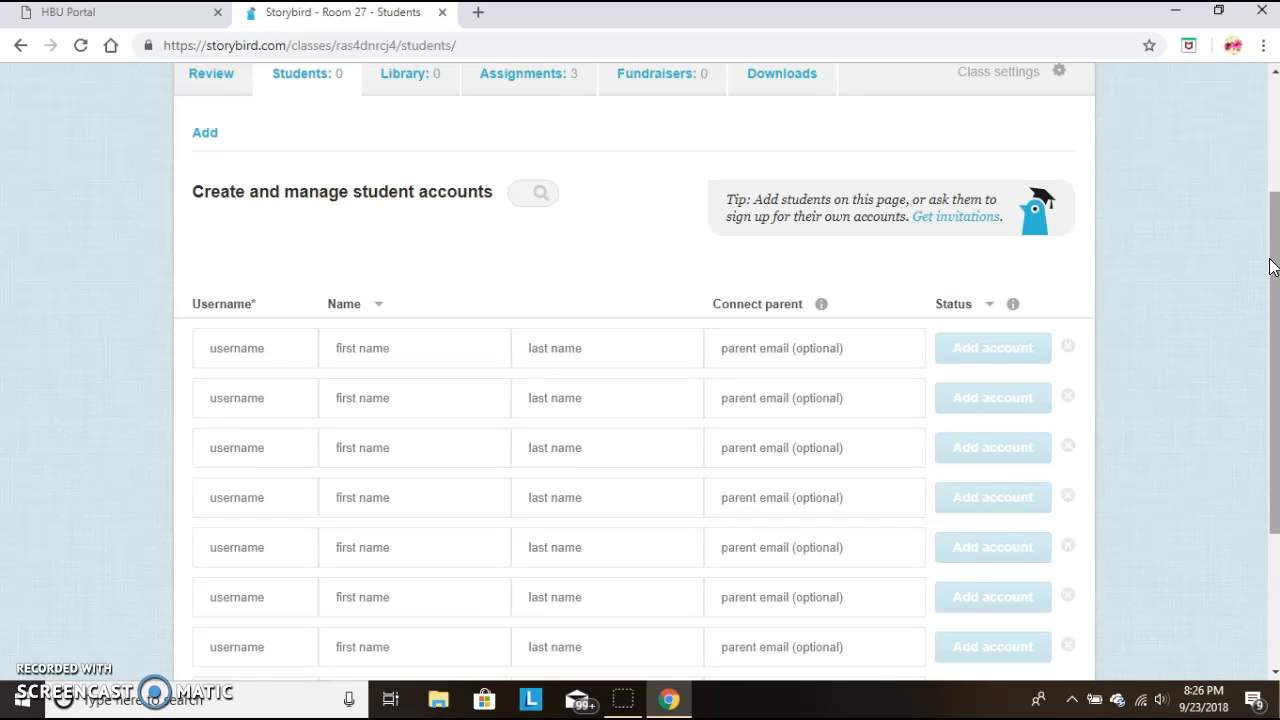
pyautogui.moveTo(1272, 266); pyautogui.dragTo(1272, 166)
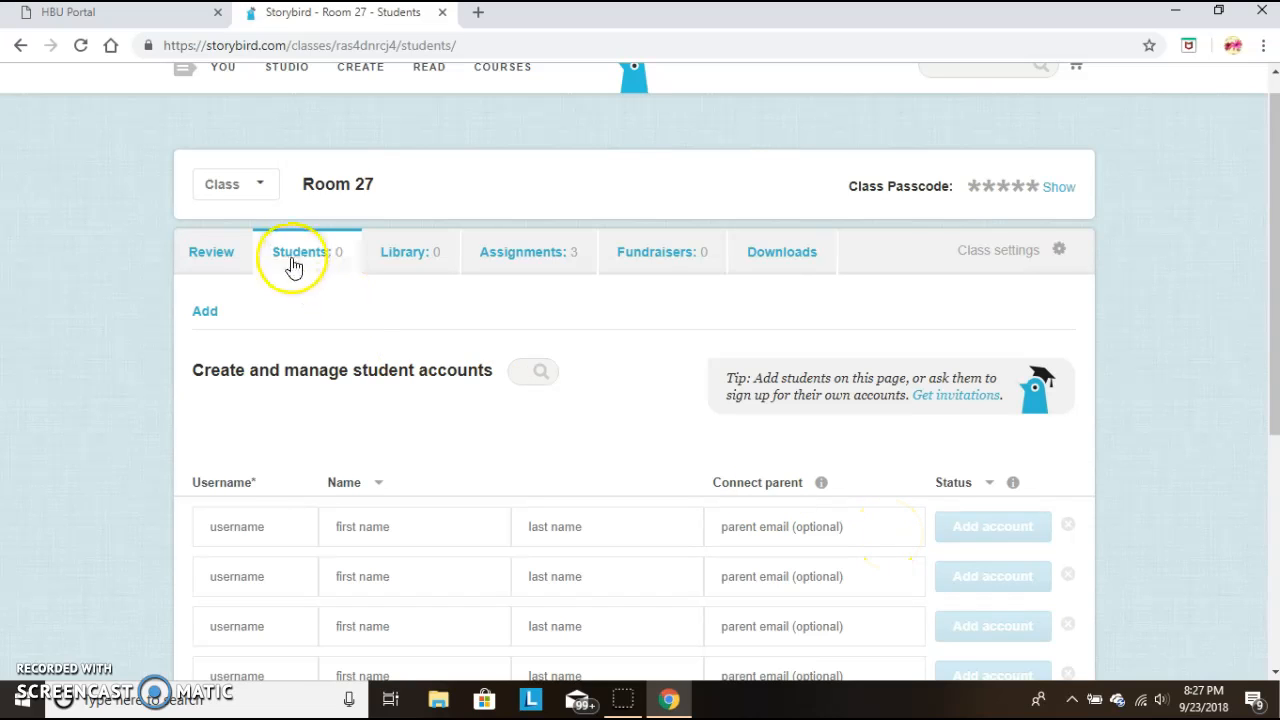
pyautogui.click(222, 253)
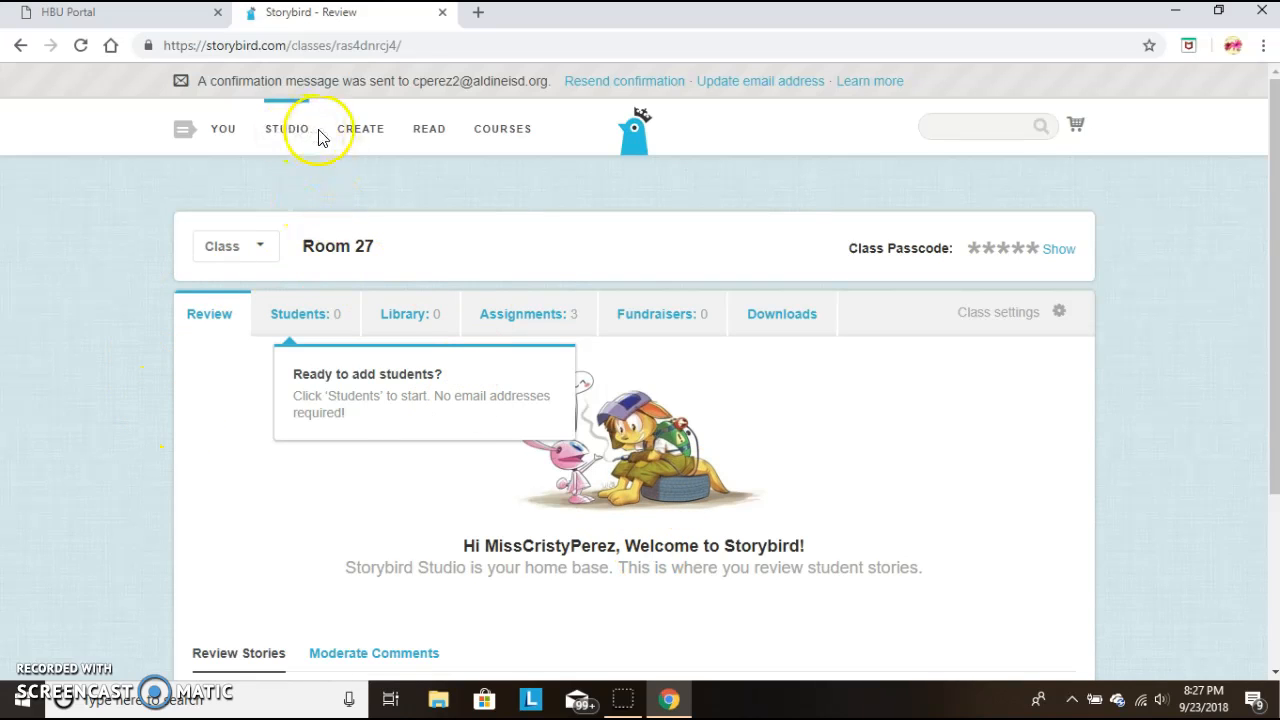
# Open the artwork gallery for creating a story, browse it and go to its second page.
pyautogui.click(358, 136)
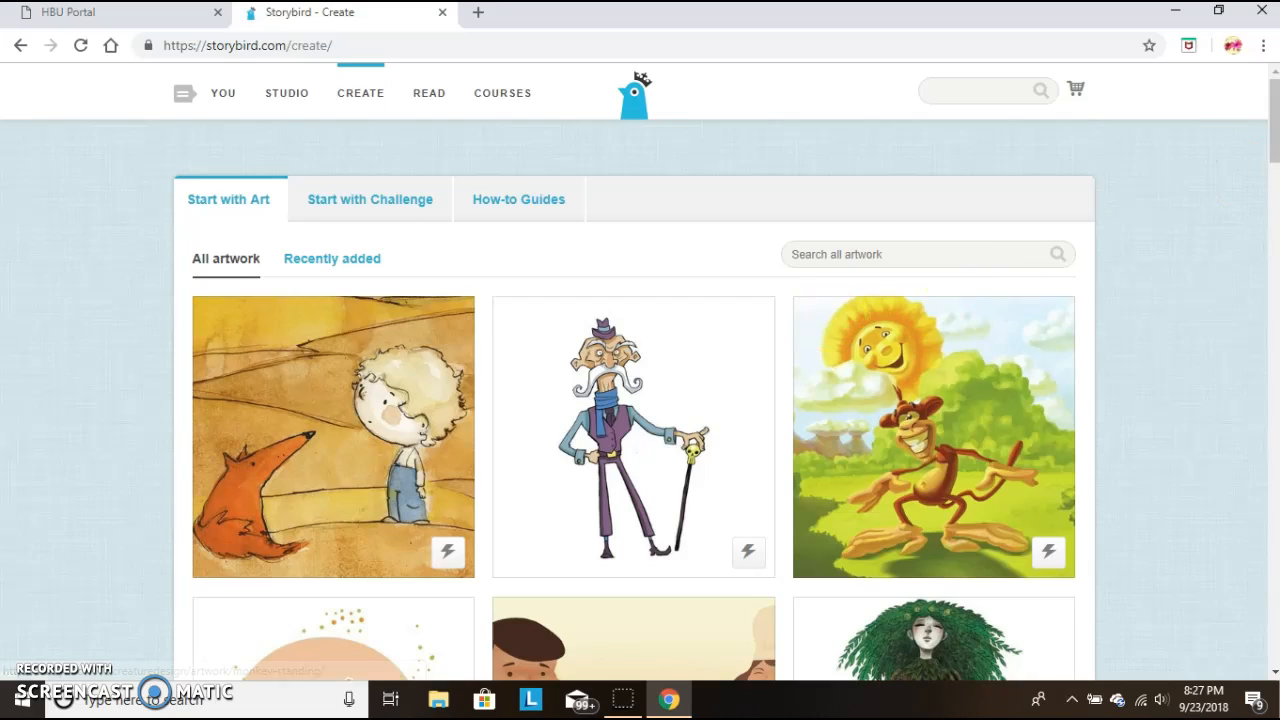
pyautogui.moveTo(1274, 127); pyautogui.dragTo(1274, 282)
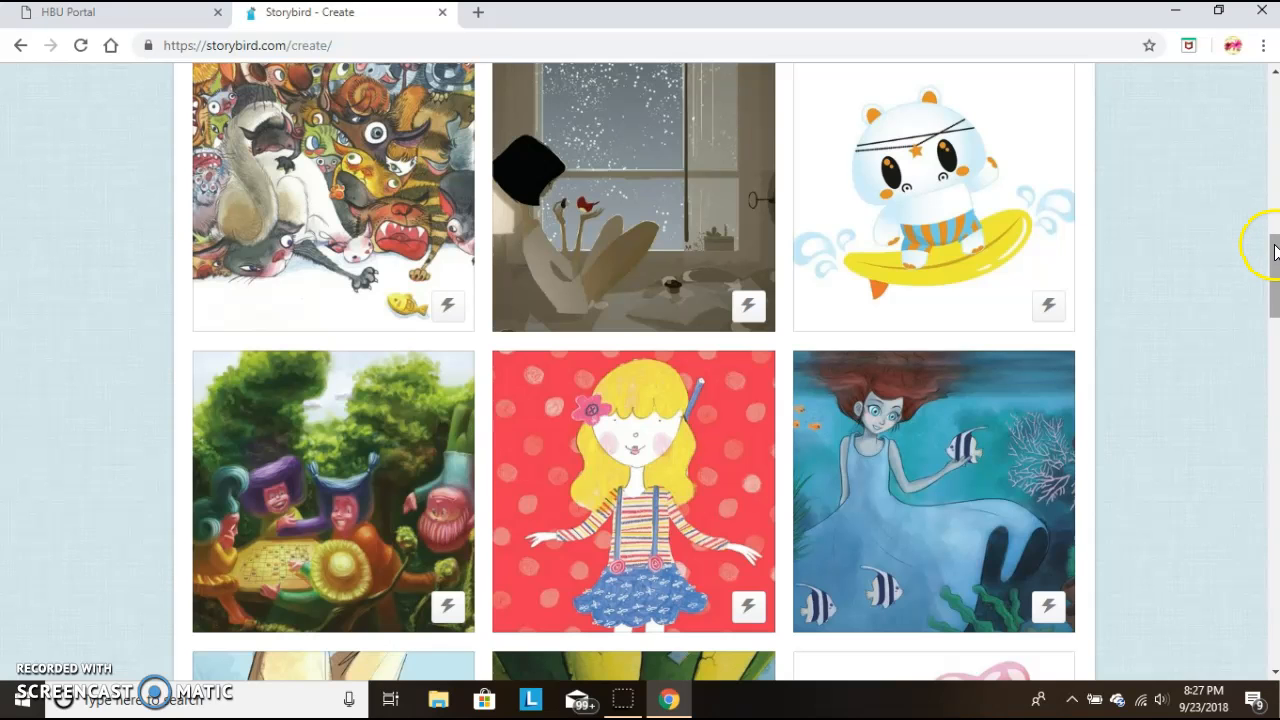
pyautogui.moveTo(1274, 249); pyautogui.dragTo(1267, 661)
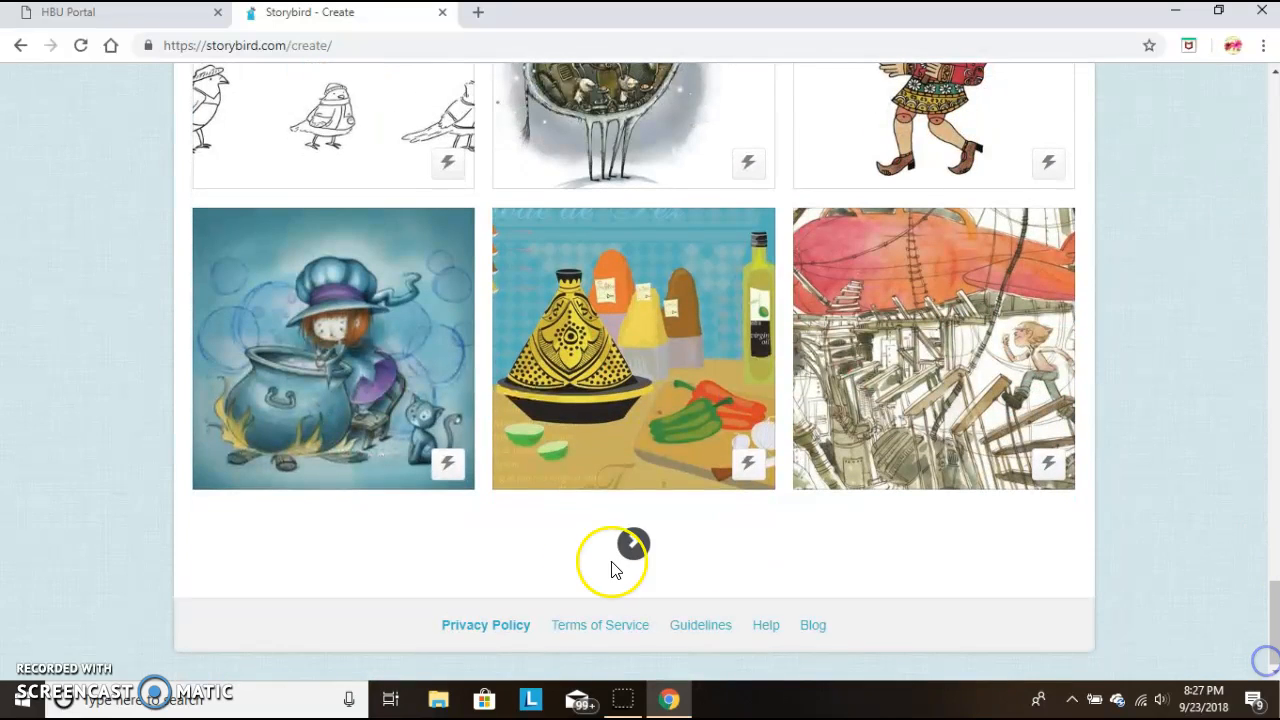
pyautogui.click(631, 545)
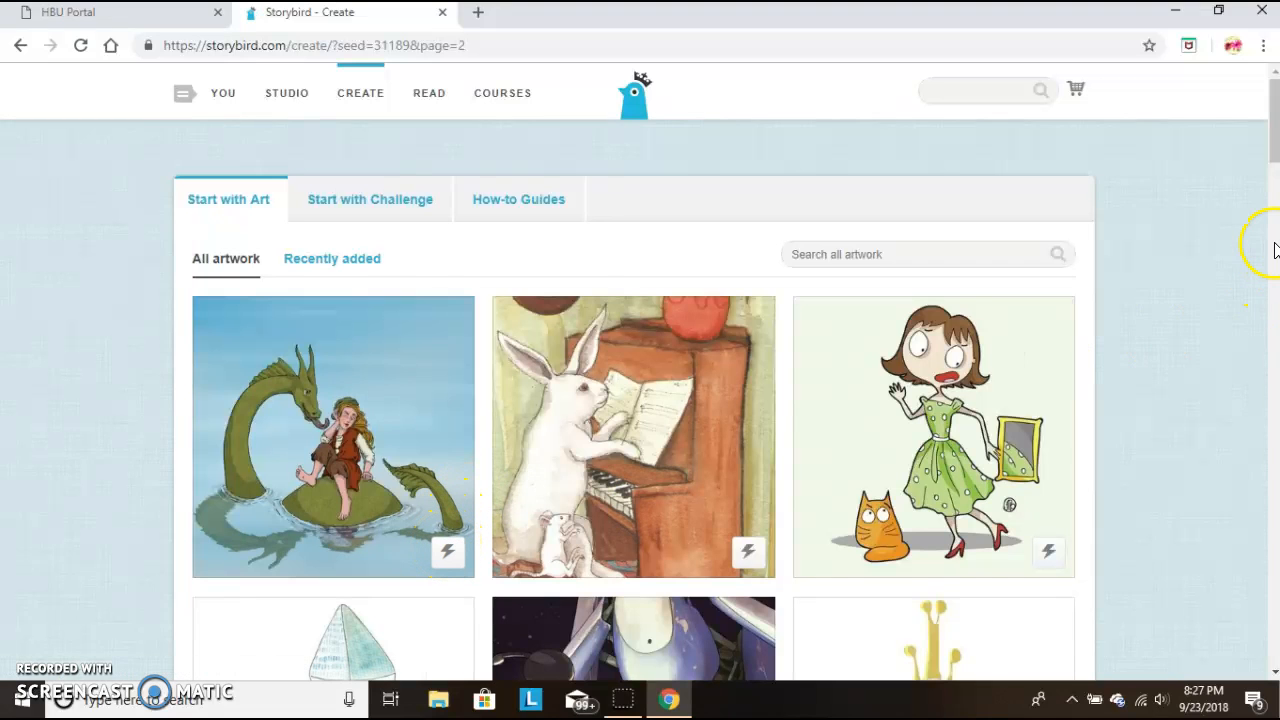
# Start a Longform Book from the backyard picnic artwork with the zombie boy behind the tree.
pyautogui.moveTo(1268, 92); pyautogui.dragTo(1275, 314)
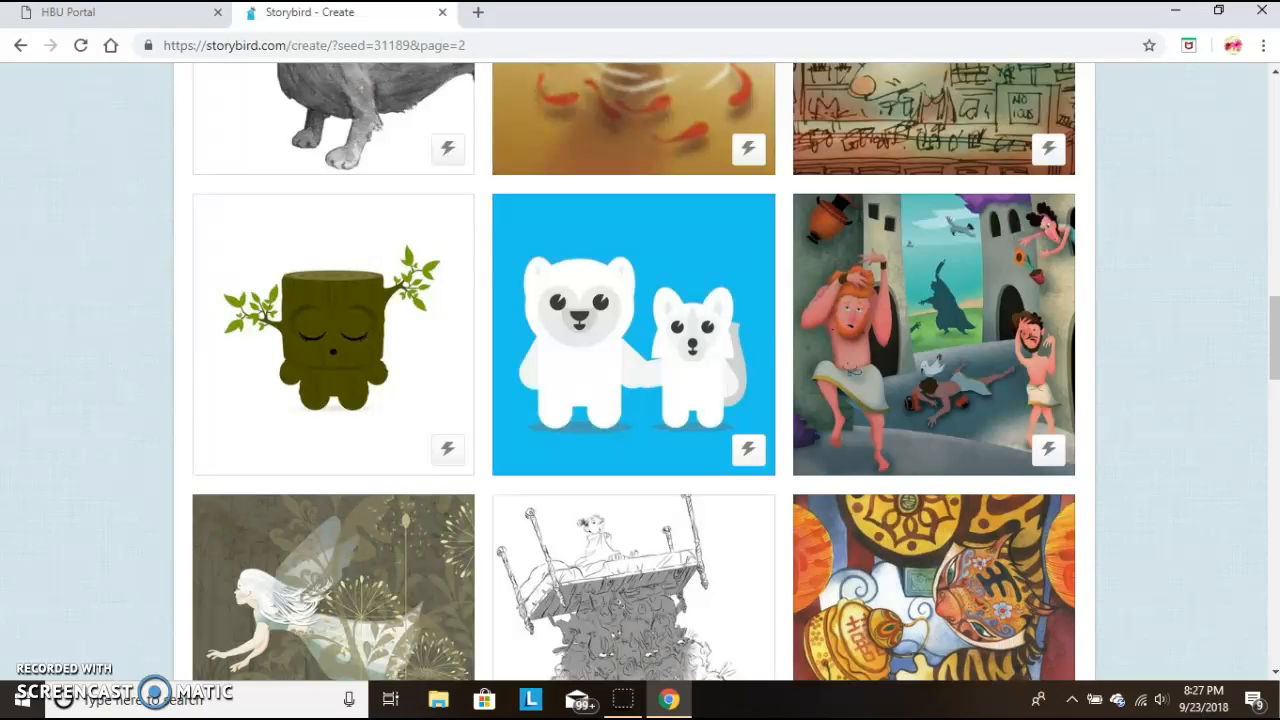
pyautogui.moveTo(1275, 328); pyautogui.dragTo(1275, 403)
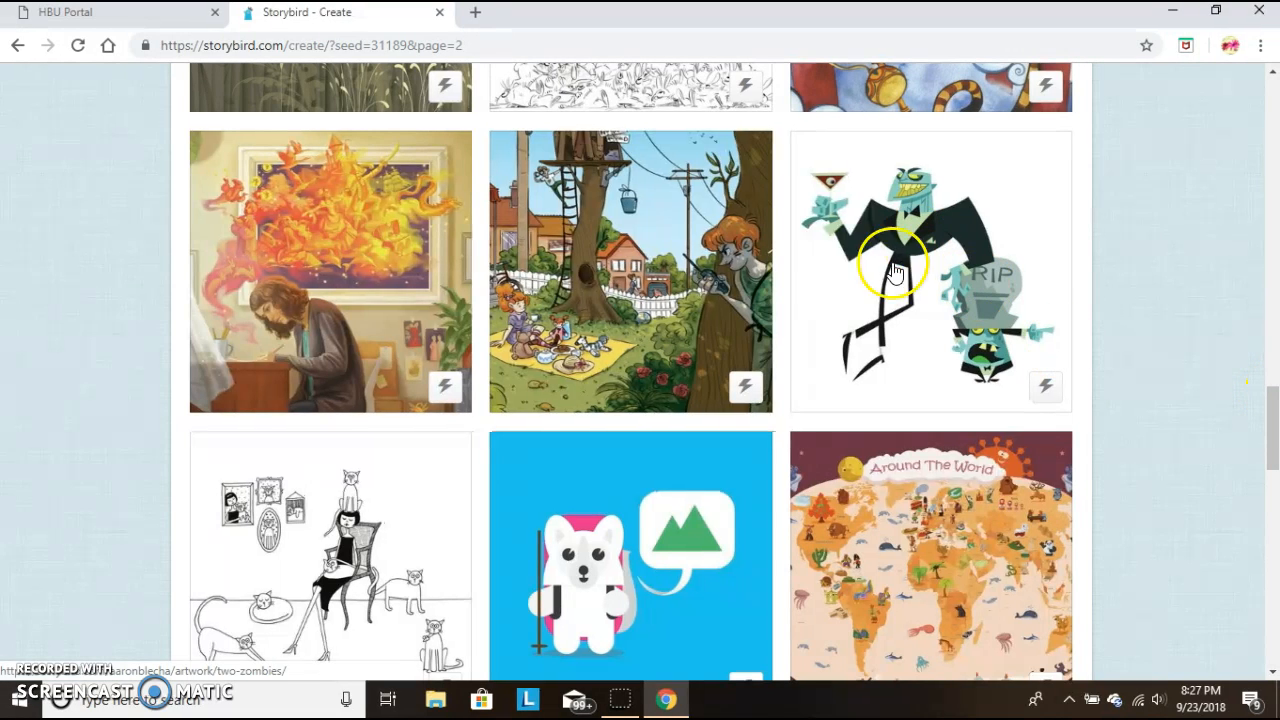
pyautogui.click(742, 386)
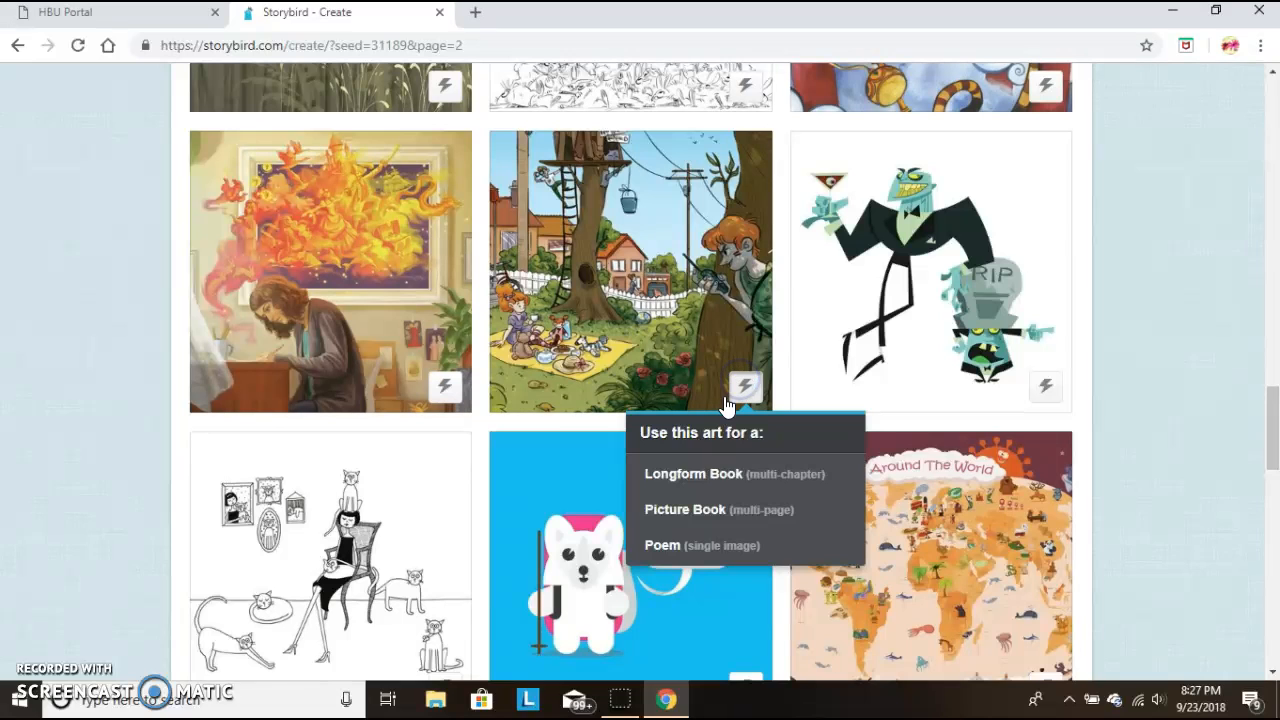
pyautogui.click(727, 478)
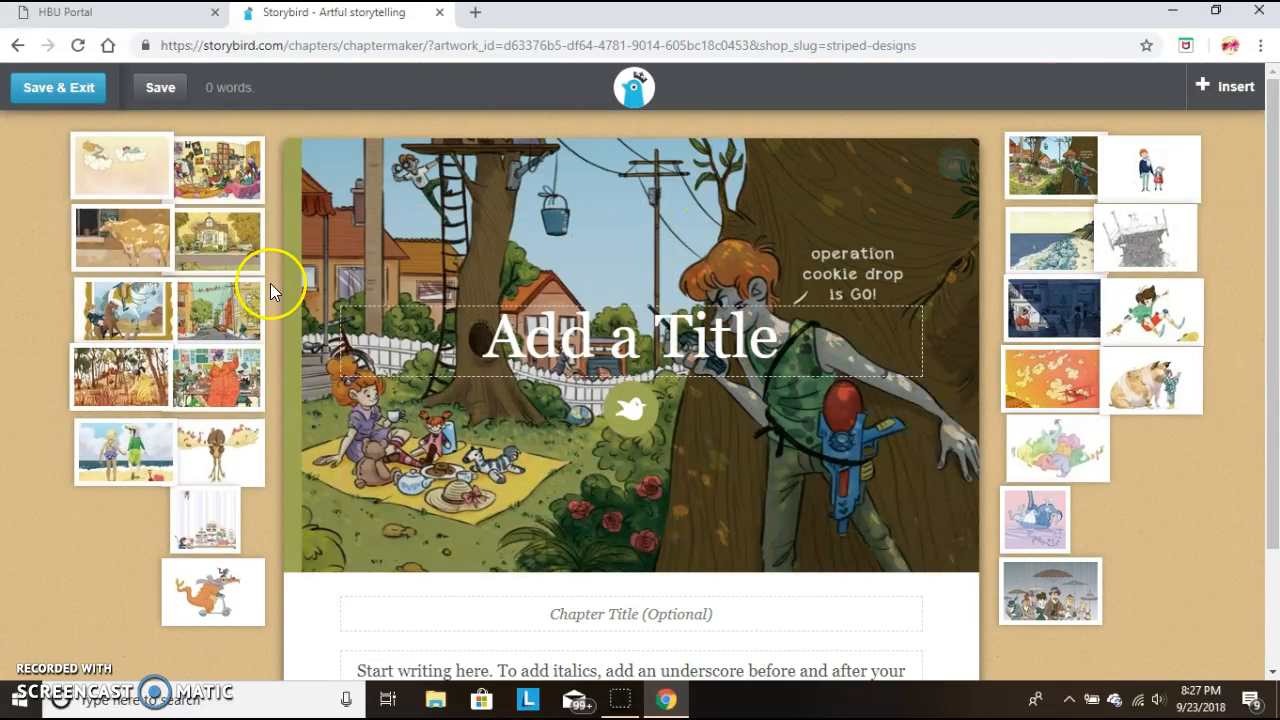
# Replace the book's cover image with the artwork of girls gathered in a bedroom.
pyautogui.moveTo(1270, 281); pyautogui.dragTo(1275, 213)
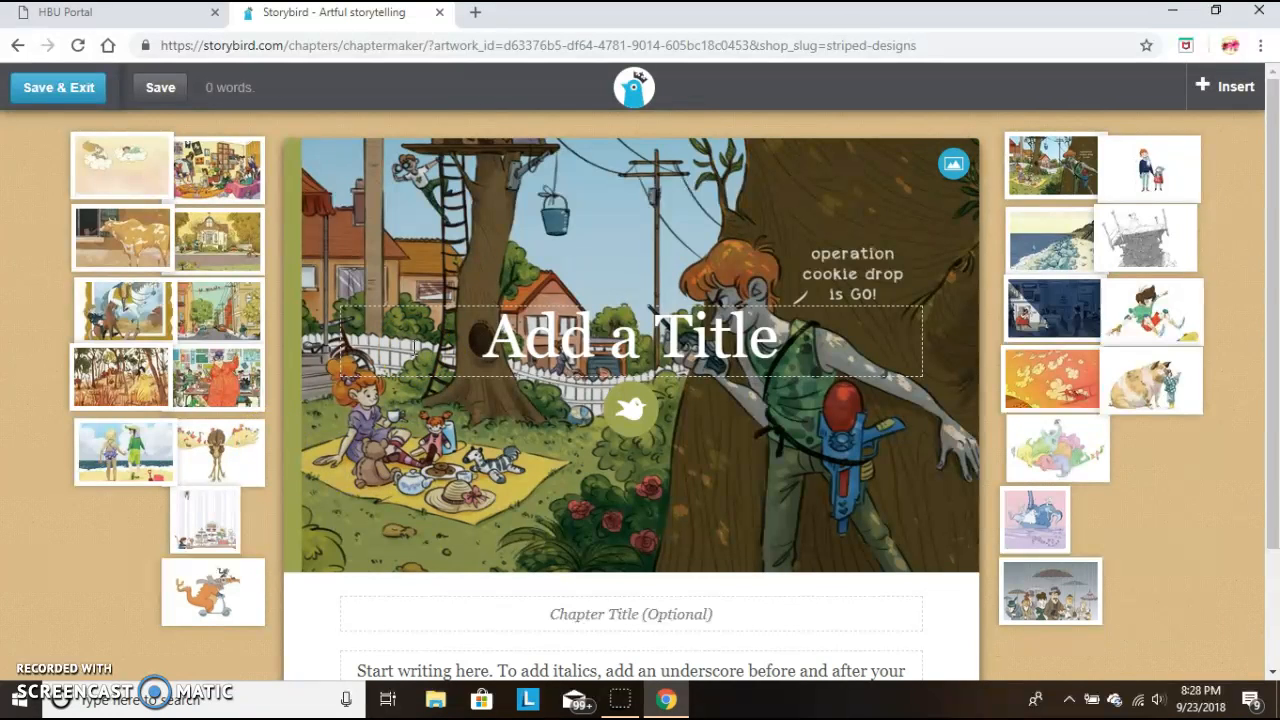
pyautogui.moveTo(130, 162)
pyautogui.mouseDown()
pyautogui.moveTo(40, 144)
pyautogui.moveTo(39, 188)
pyautogui.moveTo(116, 178)
pyautogui.mouseUp()
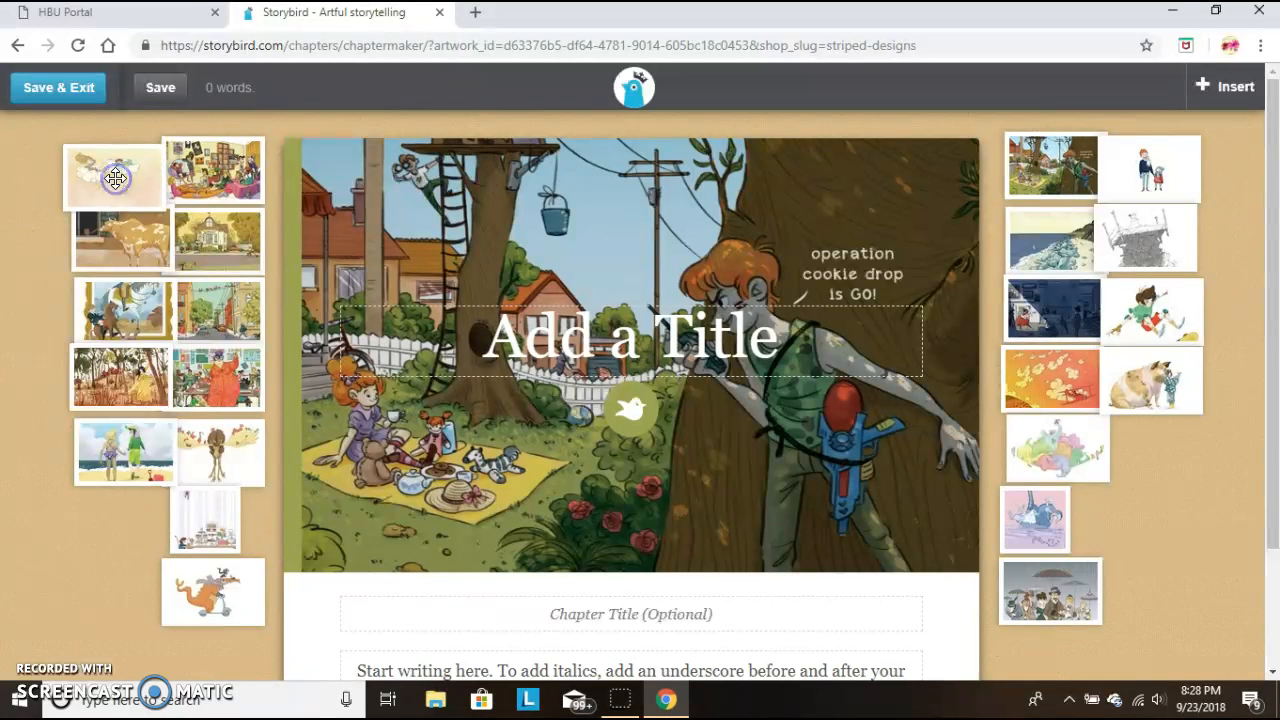
pyautogui.click(134, 179)
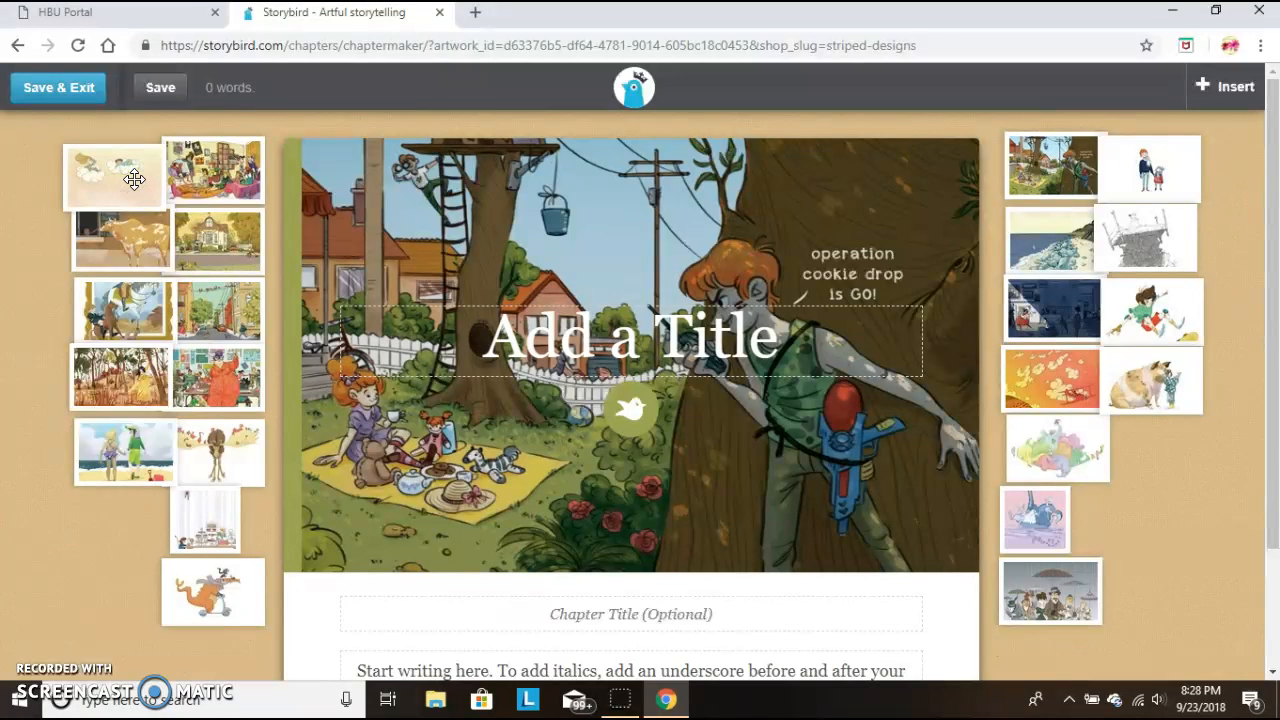
pyautogui.click(131, 251)
pyautogui.click(131, 251)
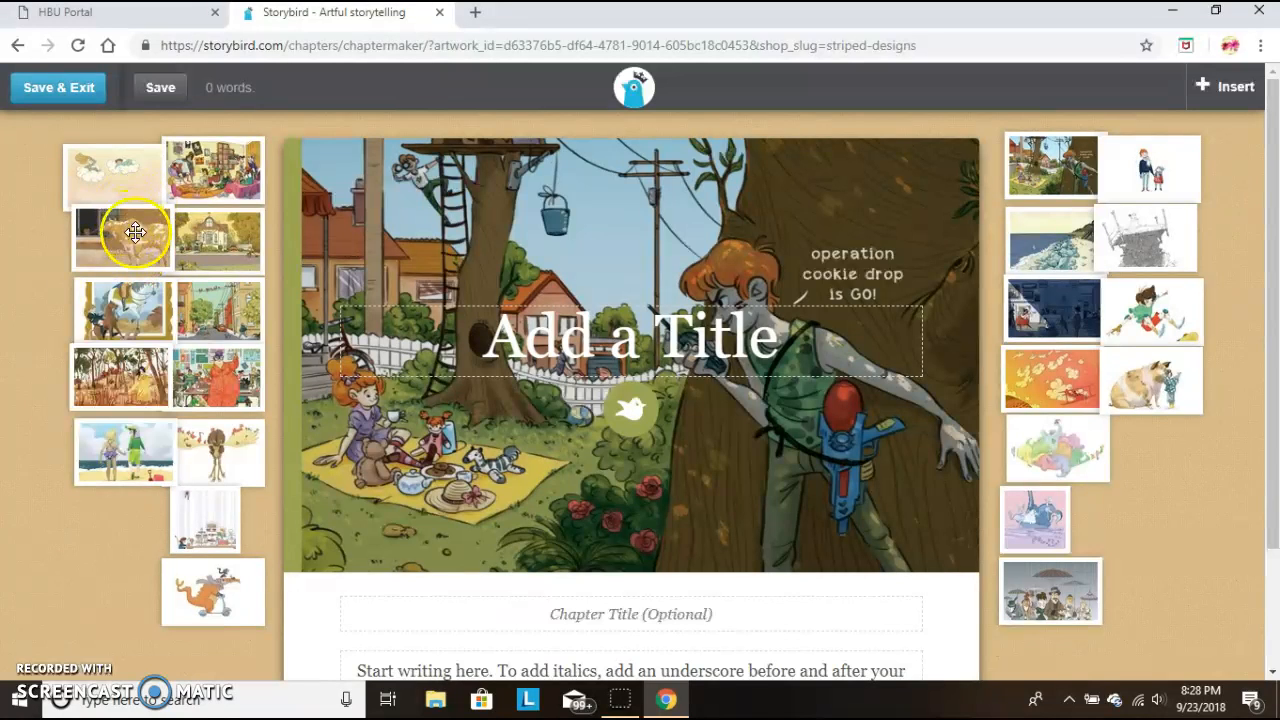
pyautogui.click(140, 309)
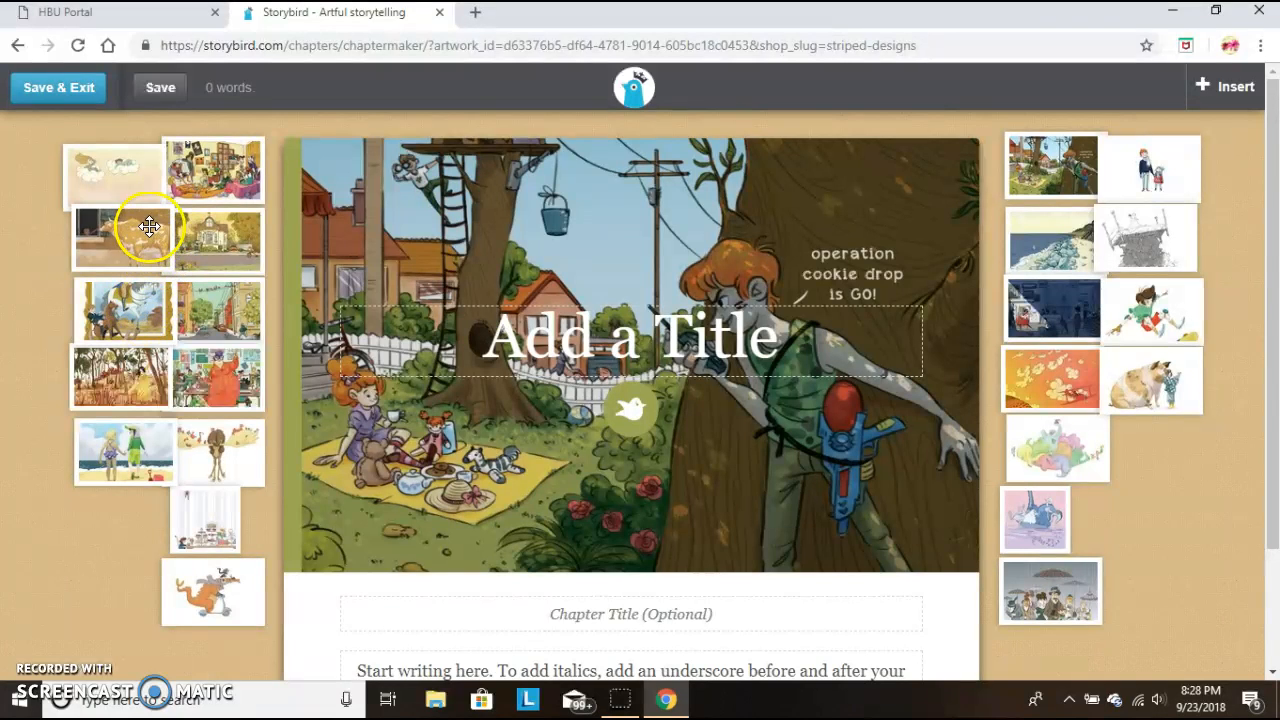
pyautogui.moveTo(215, 168); pyautogui.dragTo(518, 212)
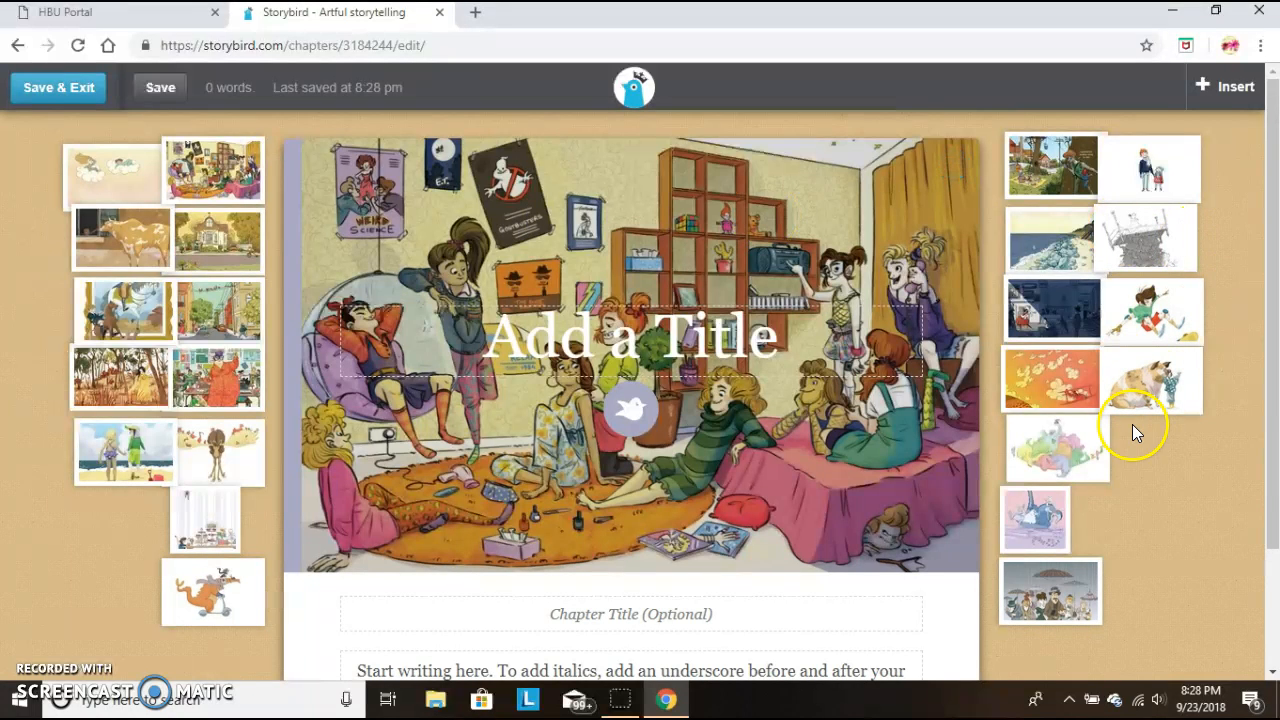
# Title the book "Example 1".
pyautogui.click(758, 332)
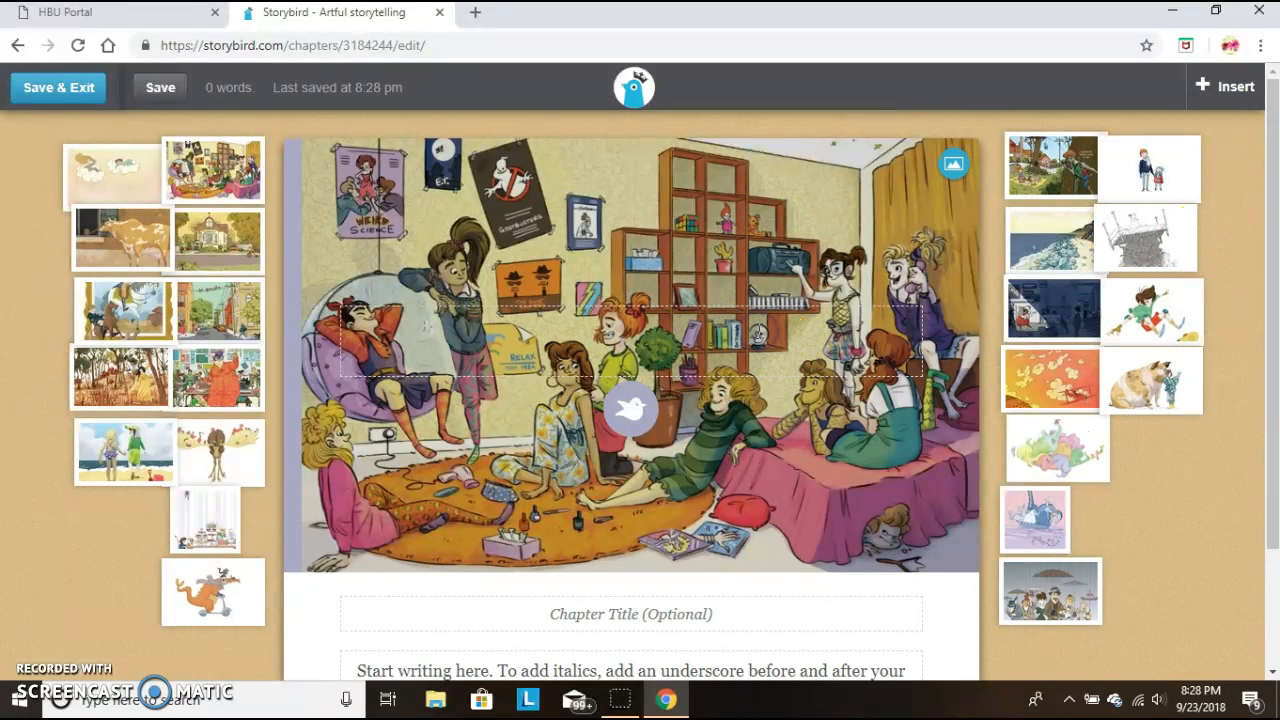
pyautogui.write('Ex')
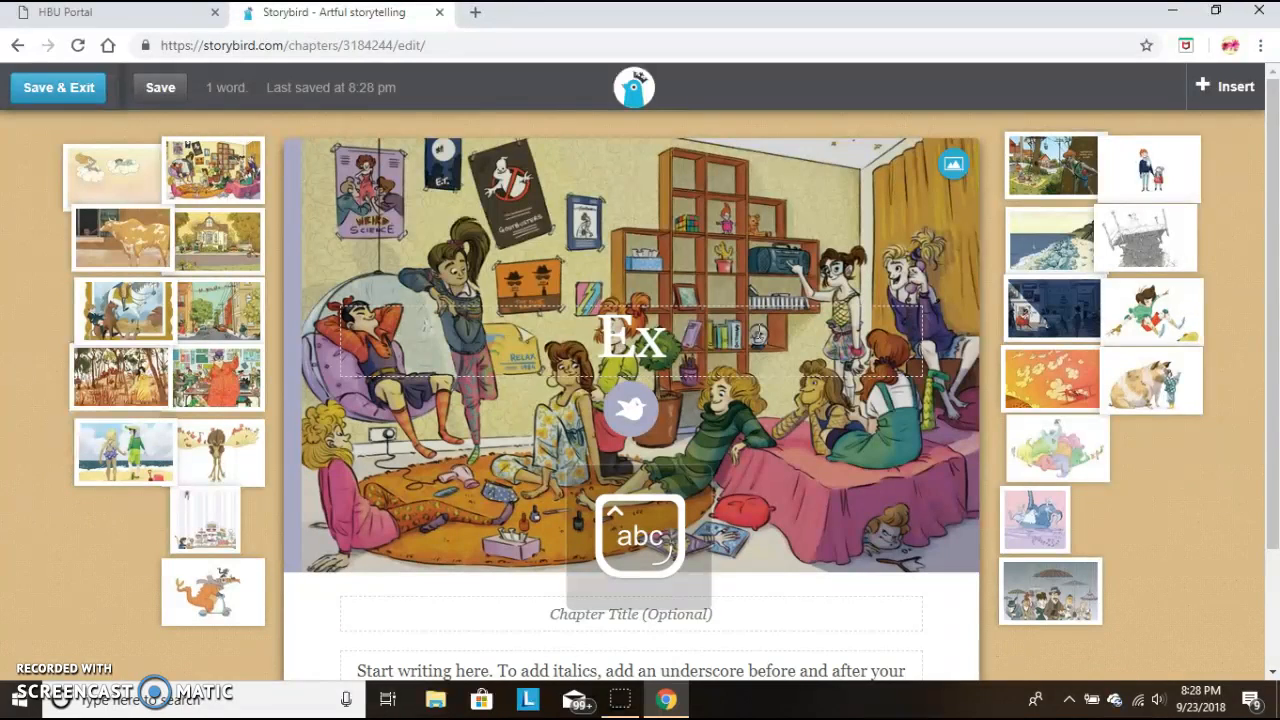
pyautogui.write('ample 1')
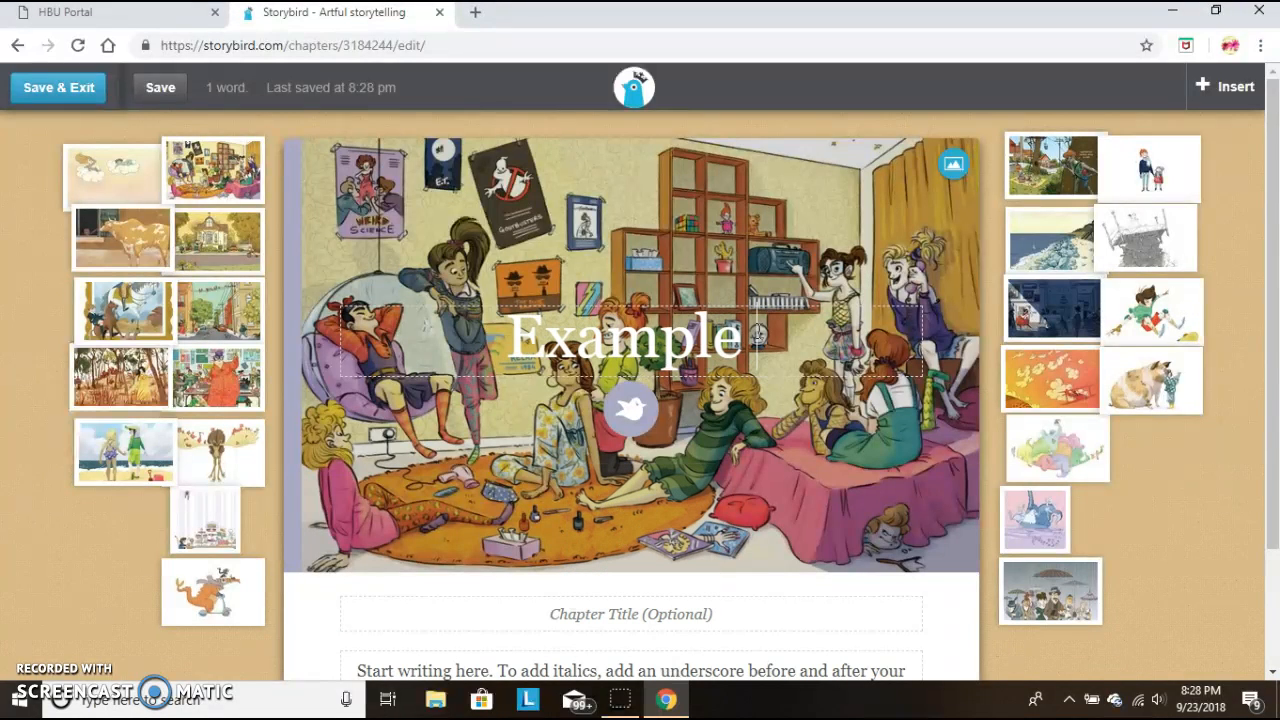
# Enter "The Start" as the chapter title below the cover image.
pyautogui.click(768, 597)
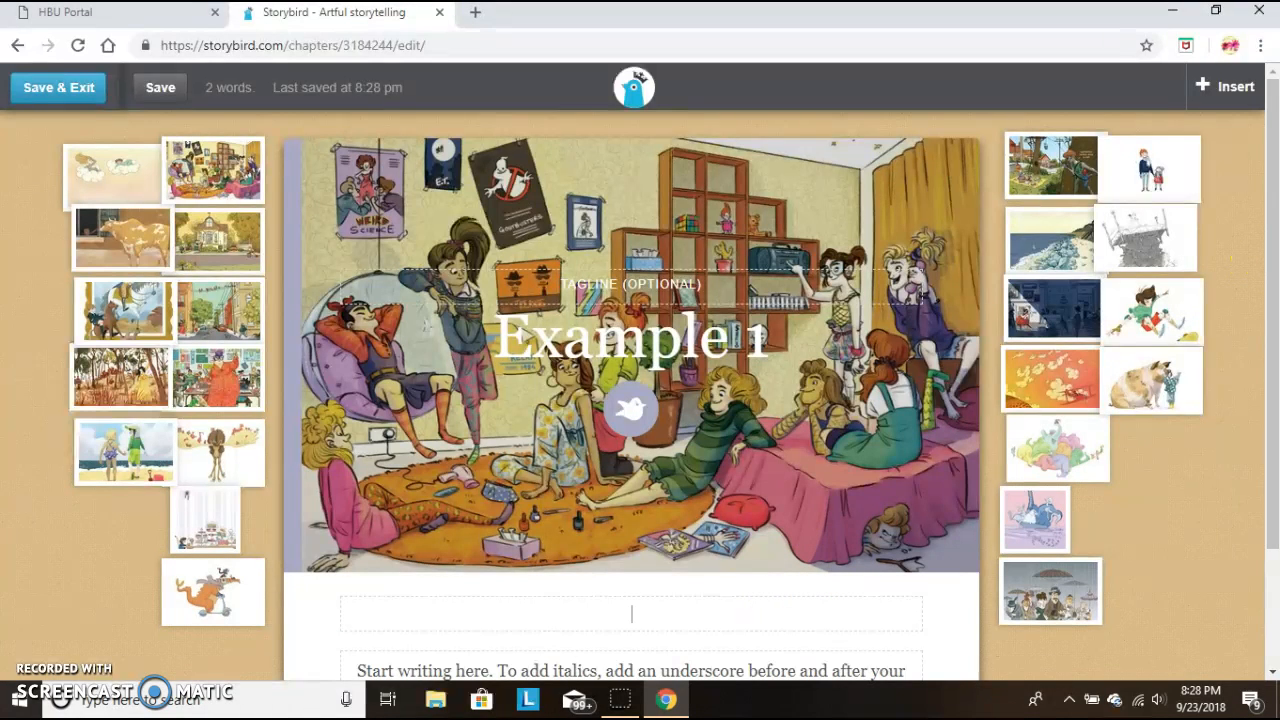
pyautogui.moveTo(1266, 363); pyautogui.dragTo(1266, 480)
pyautogui.click(614, 478)
pyautogui.write('The')
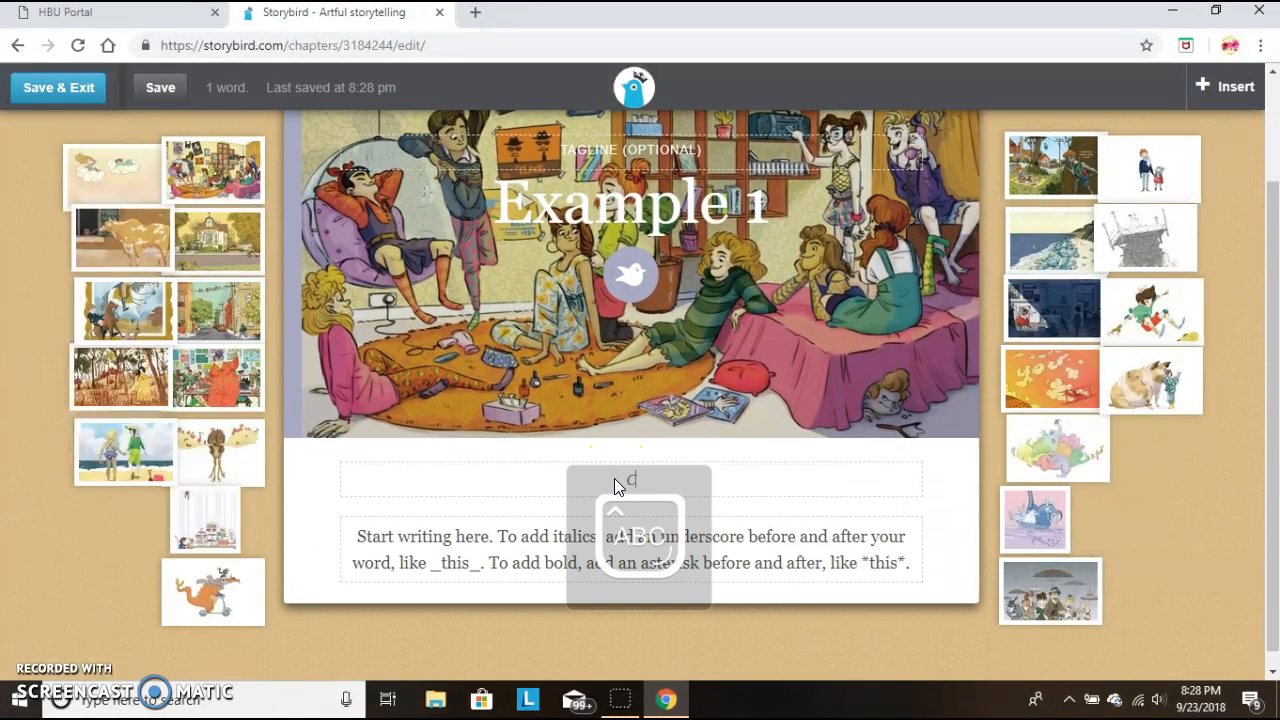
pyautogui.write(' Start')
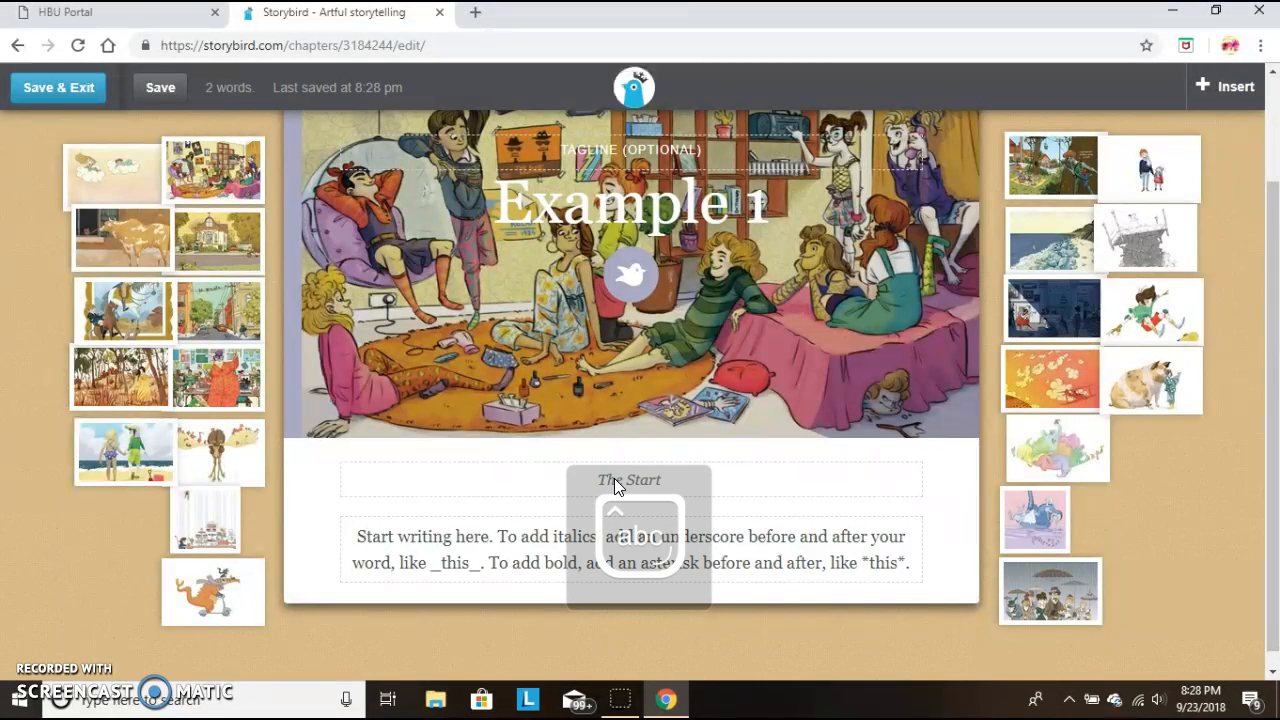
pyautogui.click(611, 549)
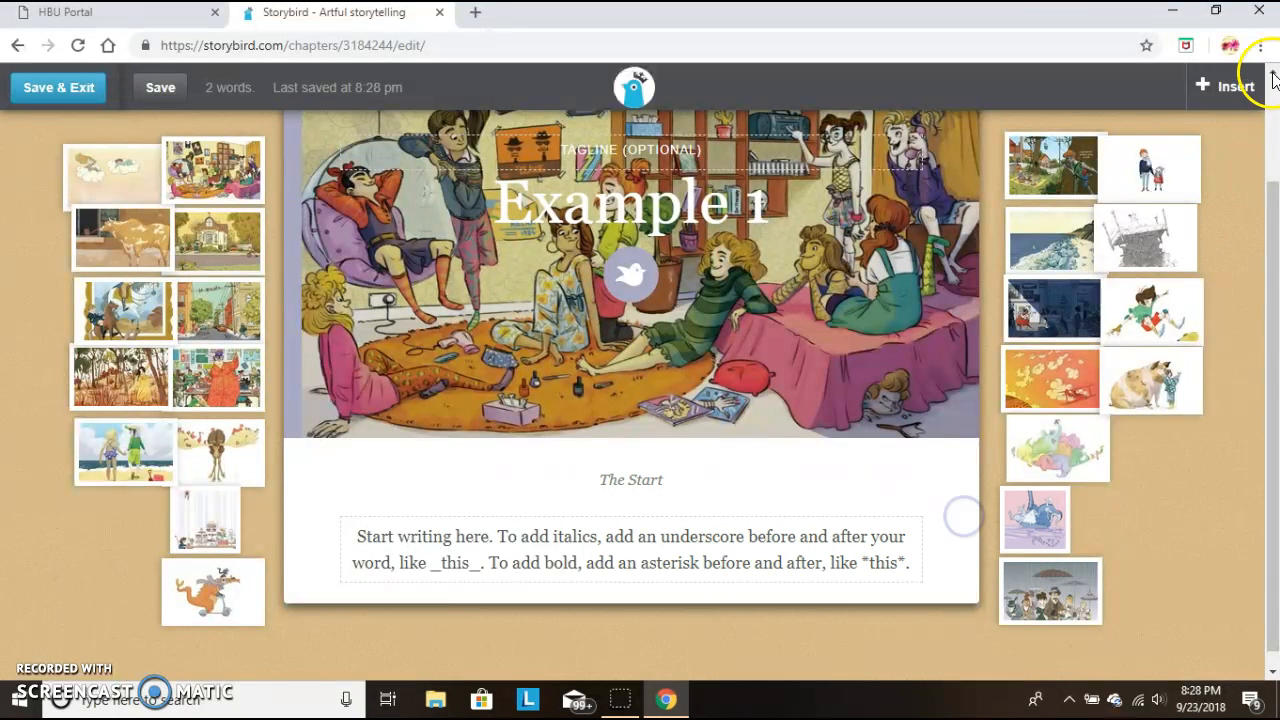
# Insert an artwork block below the chapter's opening text and fill it with the red biplane in an orange sky.
pyautogui.click(1229, 87)
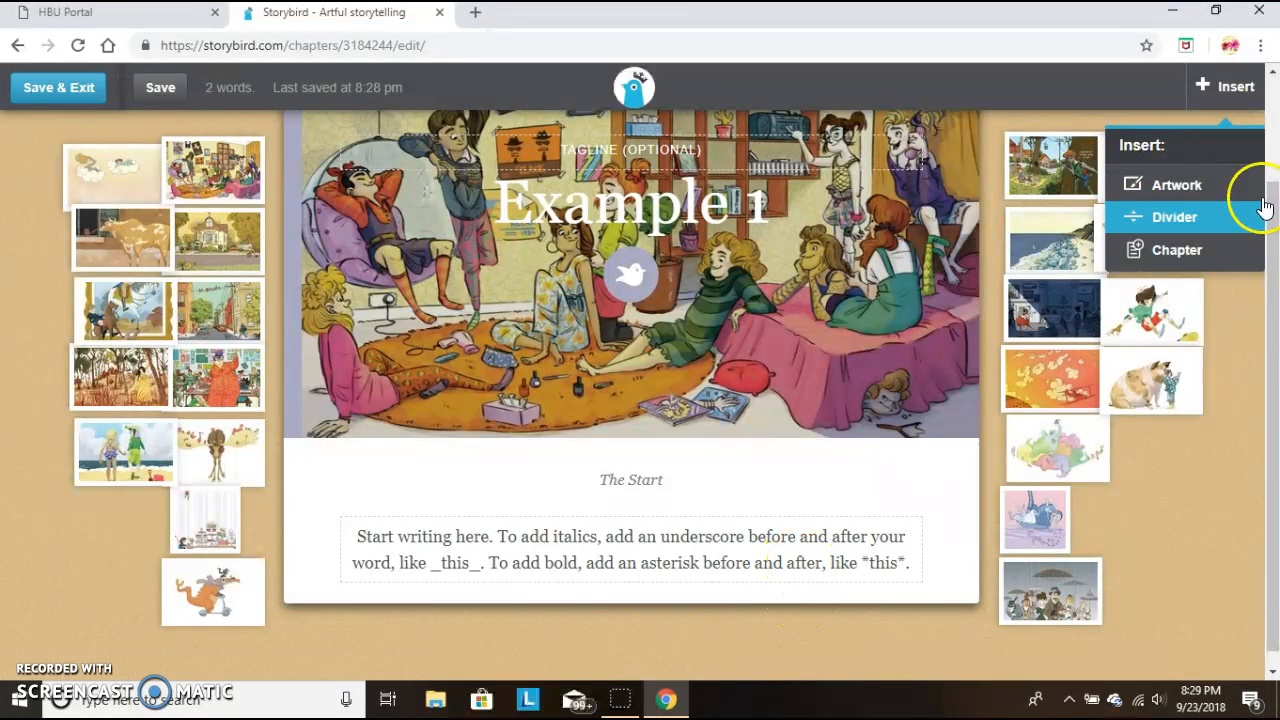
pyautogui.click(1178, 186)
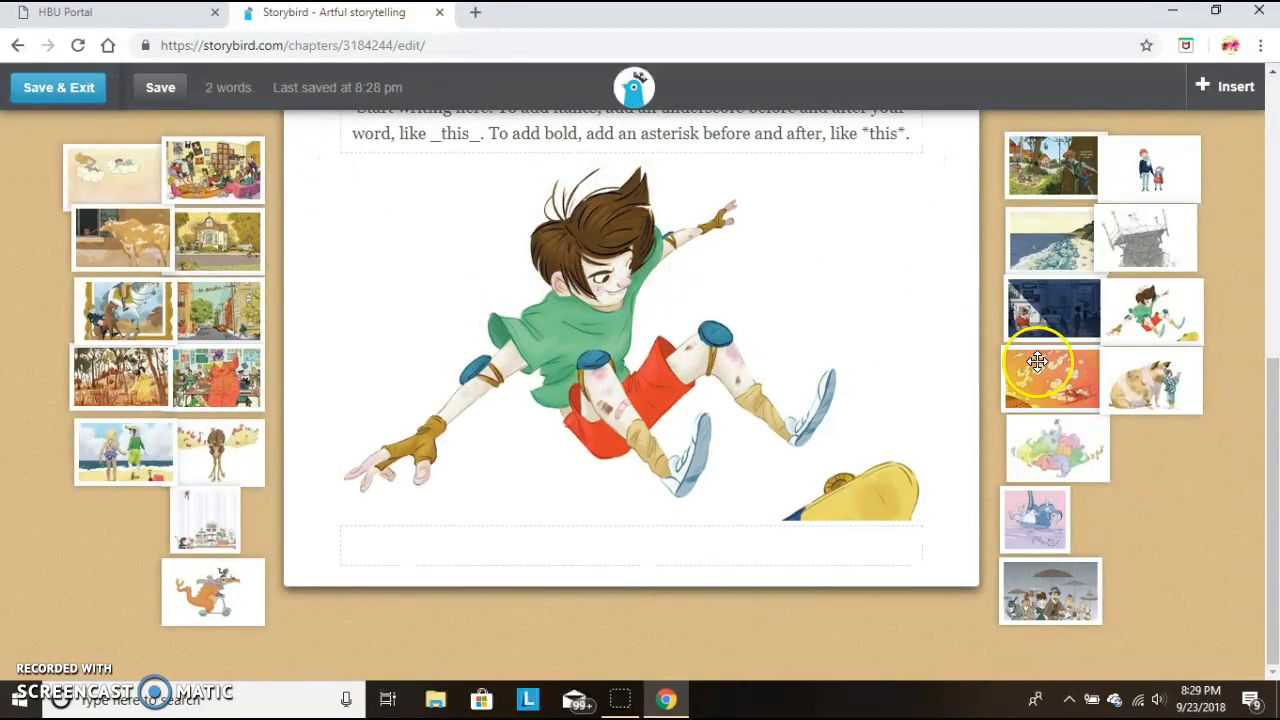
pyautogui.moveTo(1058, 373); pyautogui.dragTo(620, 300)
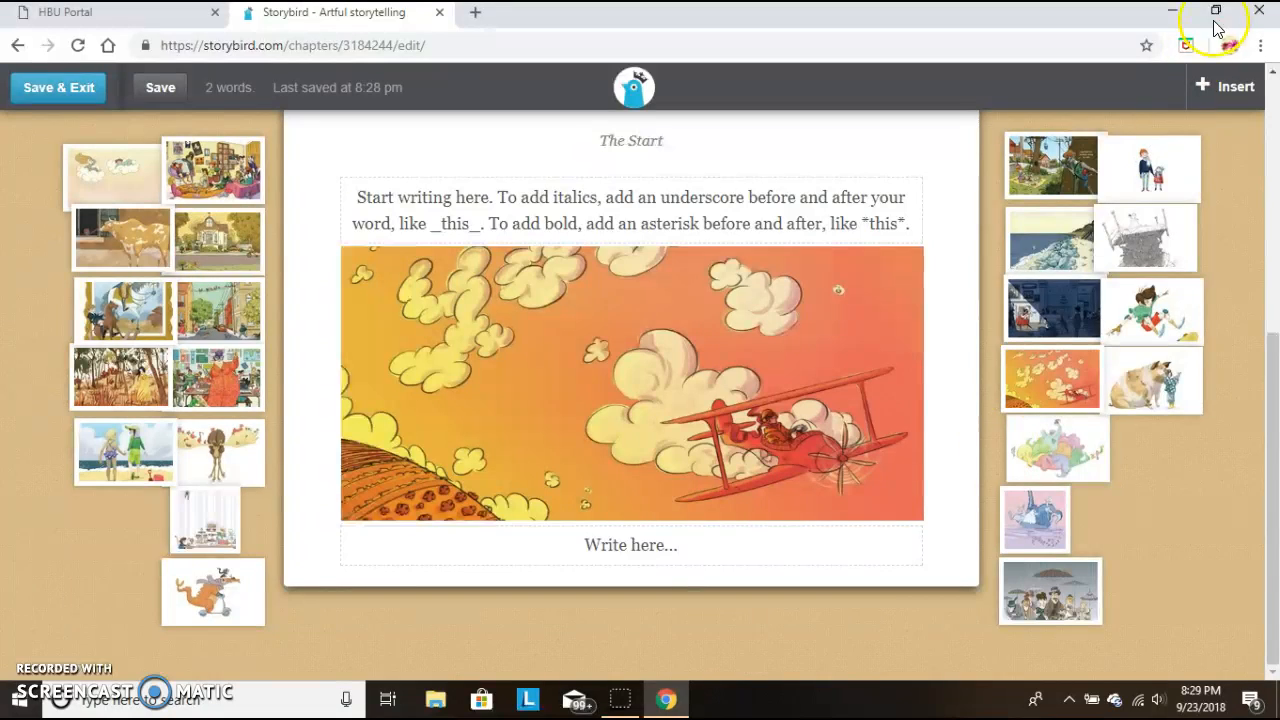
# Insert a divider below the biplane artwork and its text block.
pyautogui.click(1226, 87)
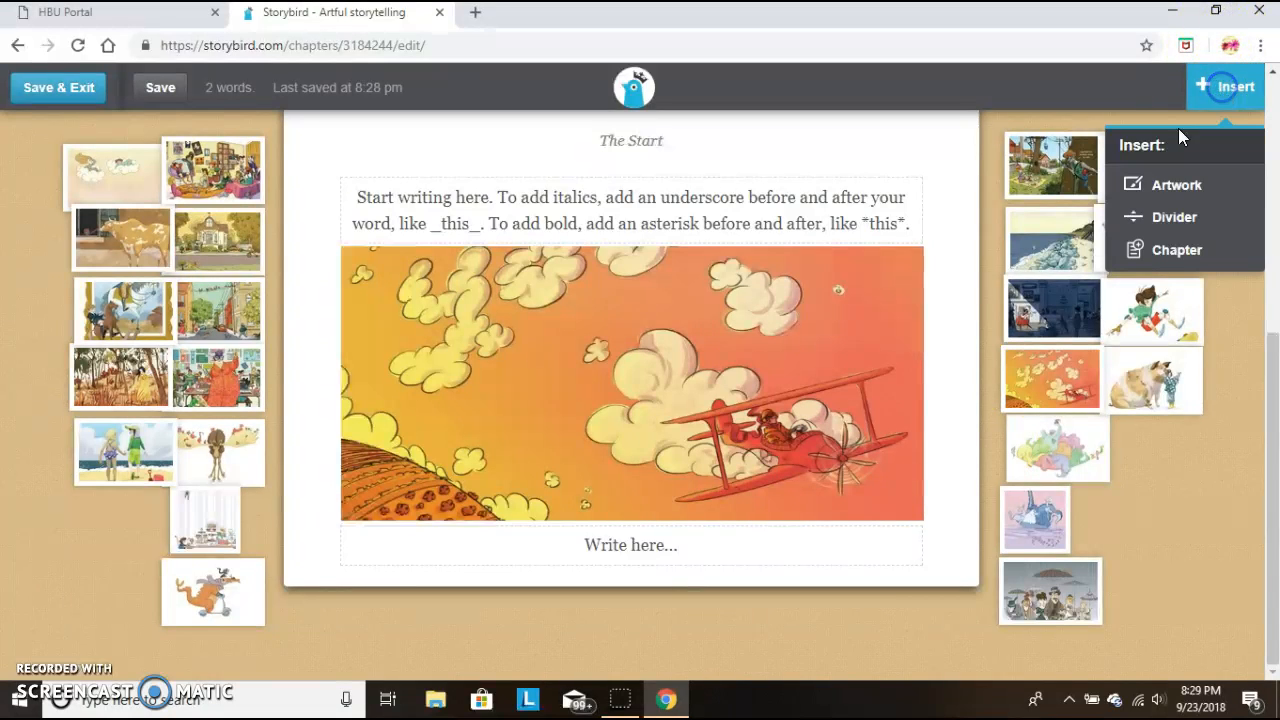
pyautogui.click(1152, 218)
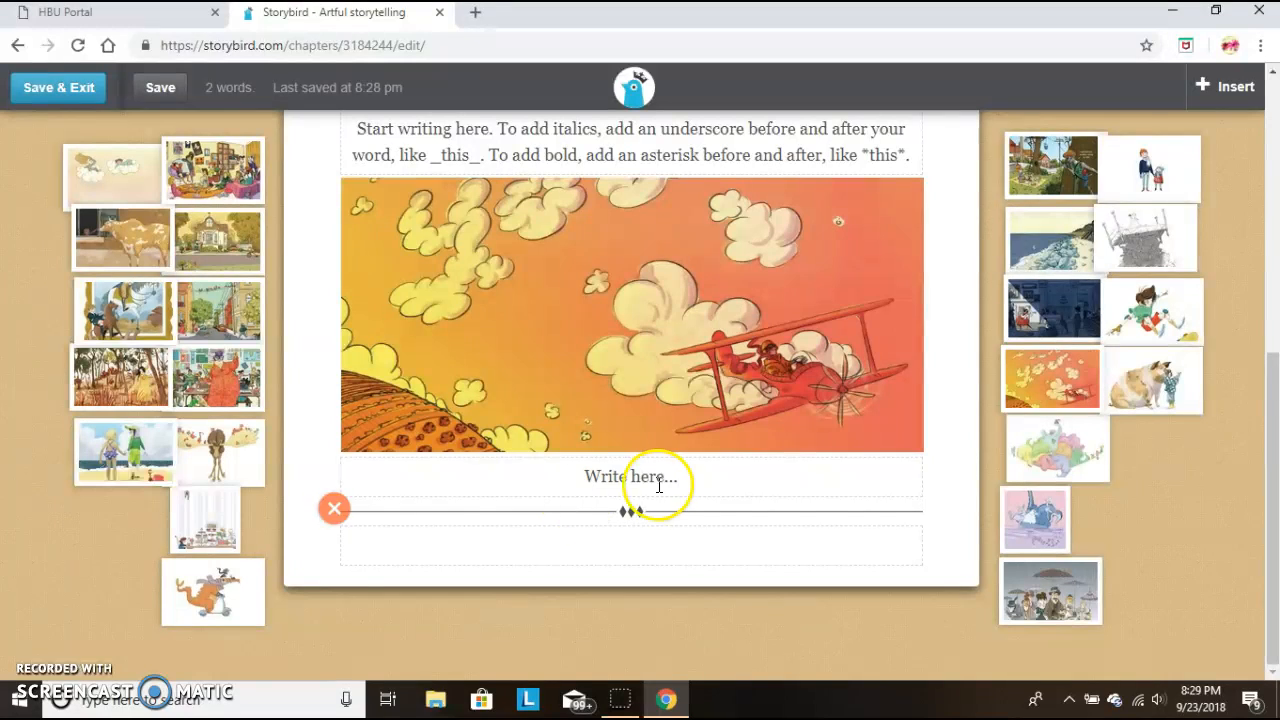
# Request another chapter for the book and proceed to publishing the current chapter first.
pyautogui.click(1230, 98)
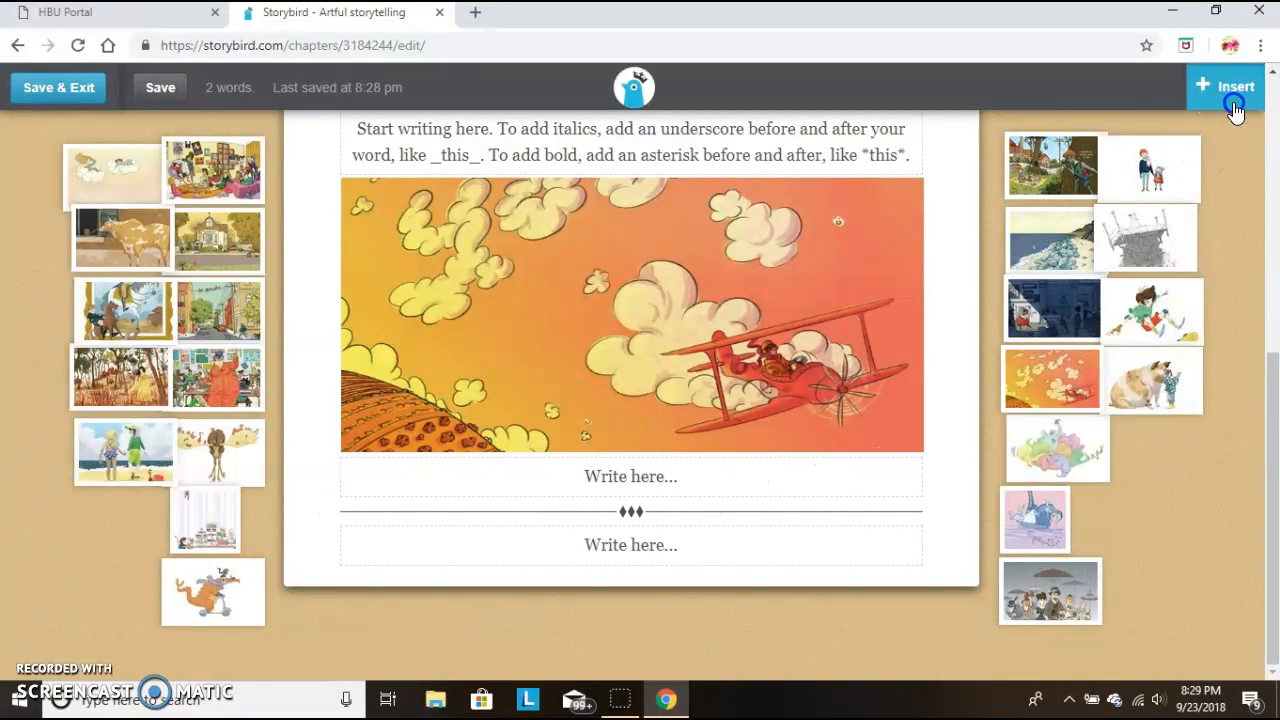
pyautogui.click(1174, 251)
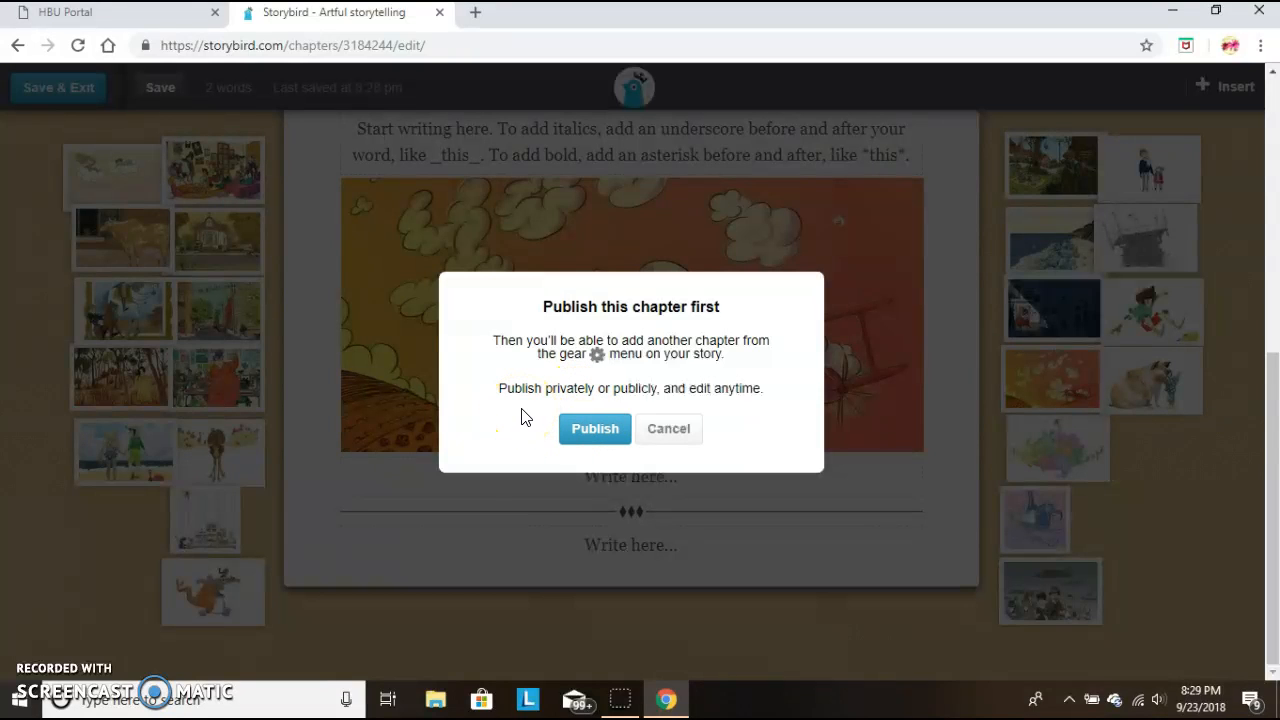
pyautogui.click(590, 428)
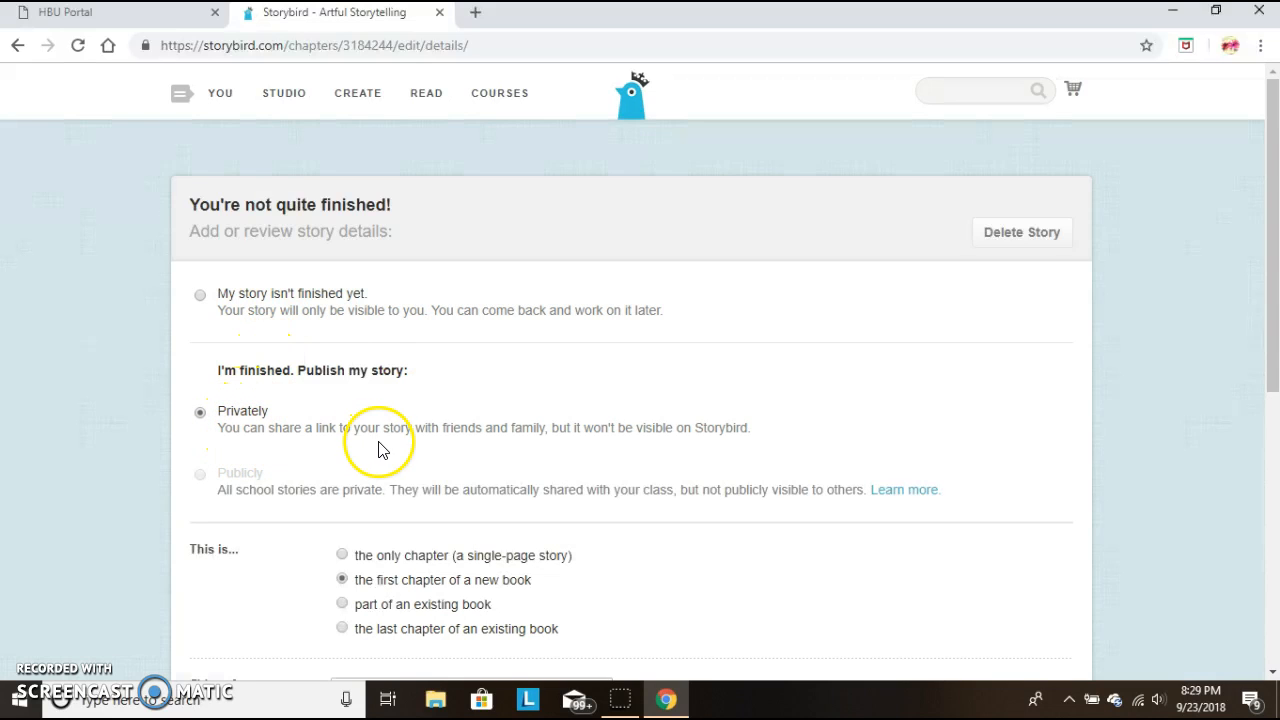
# Set the story to publish privately as the first chapter of a new book, assigned to Room 27.
pyautogui.click(480, 437)
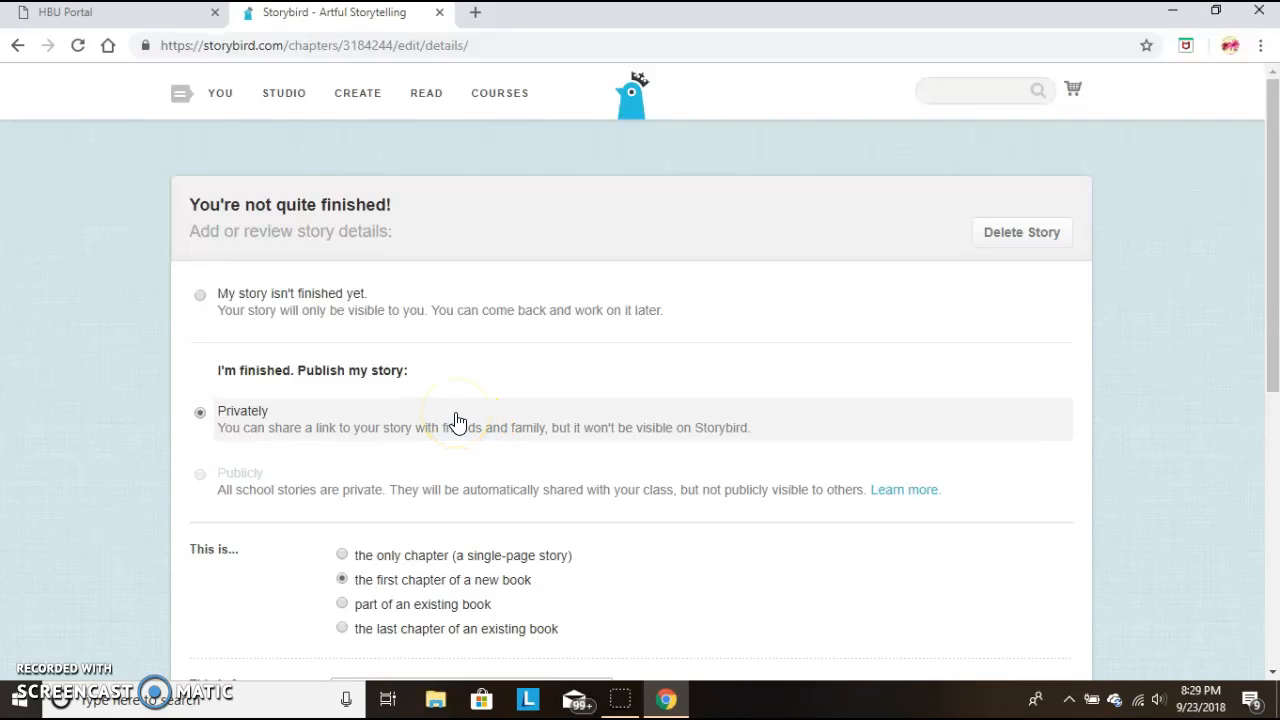
pyautogui.click(415, 486)
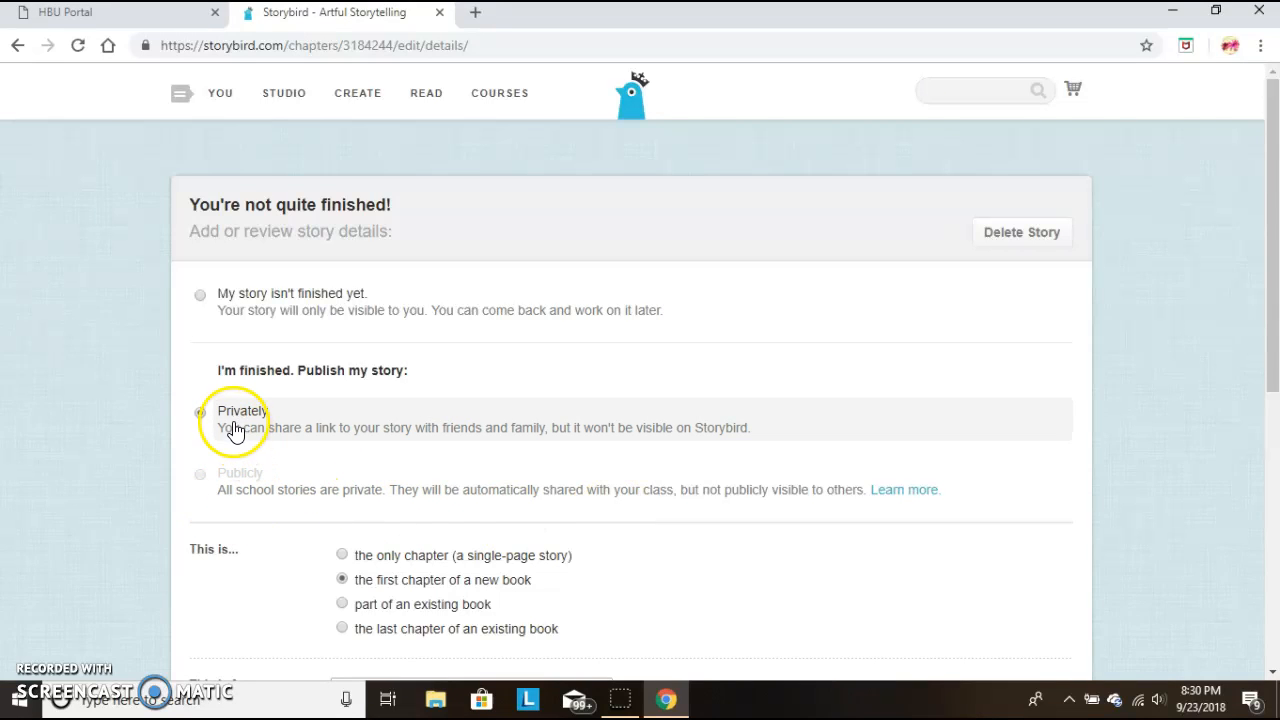
pyautogui.moveTo(1266, 194); pyautogui.dragTo(1258, 350)
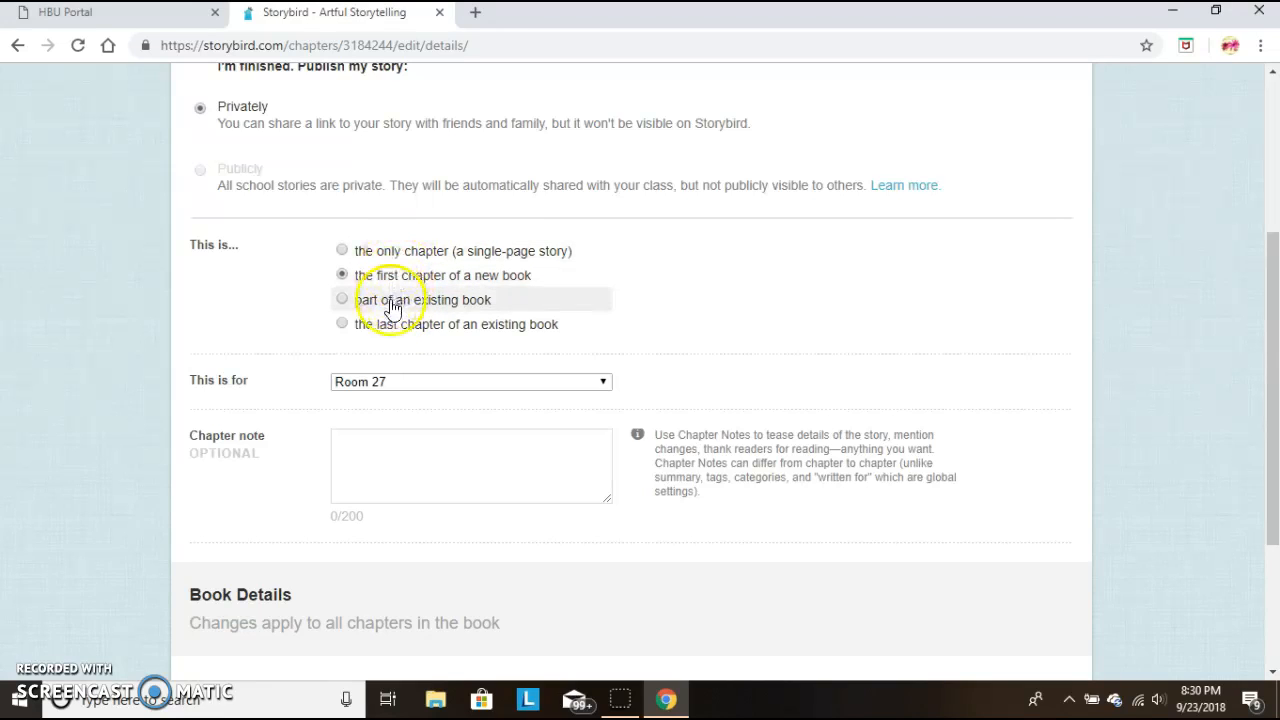
pyautogui.click(278, 298)
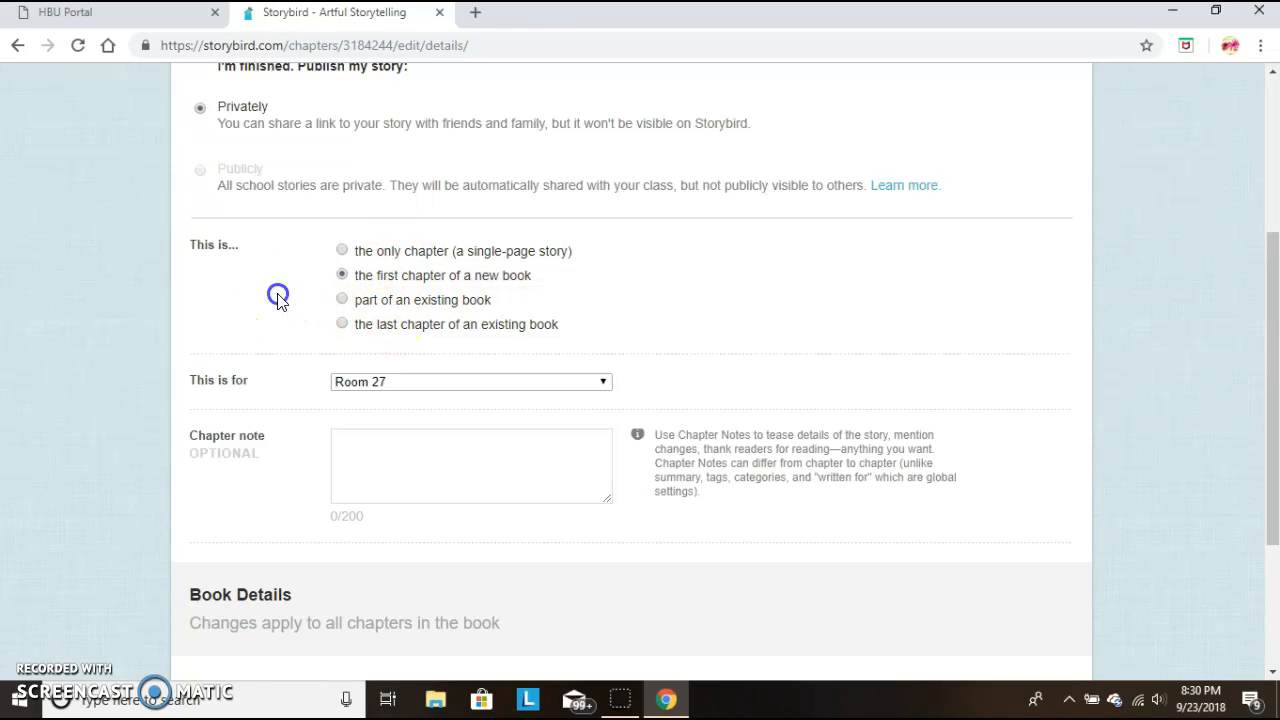
pyautogui.click(455, 384)
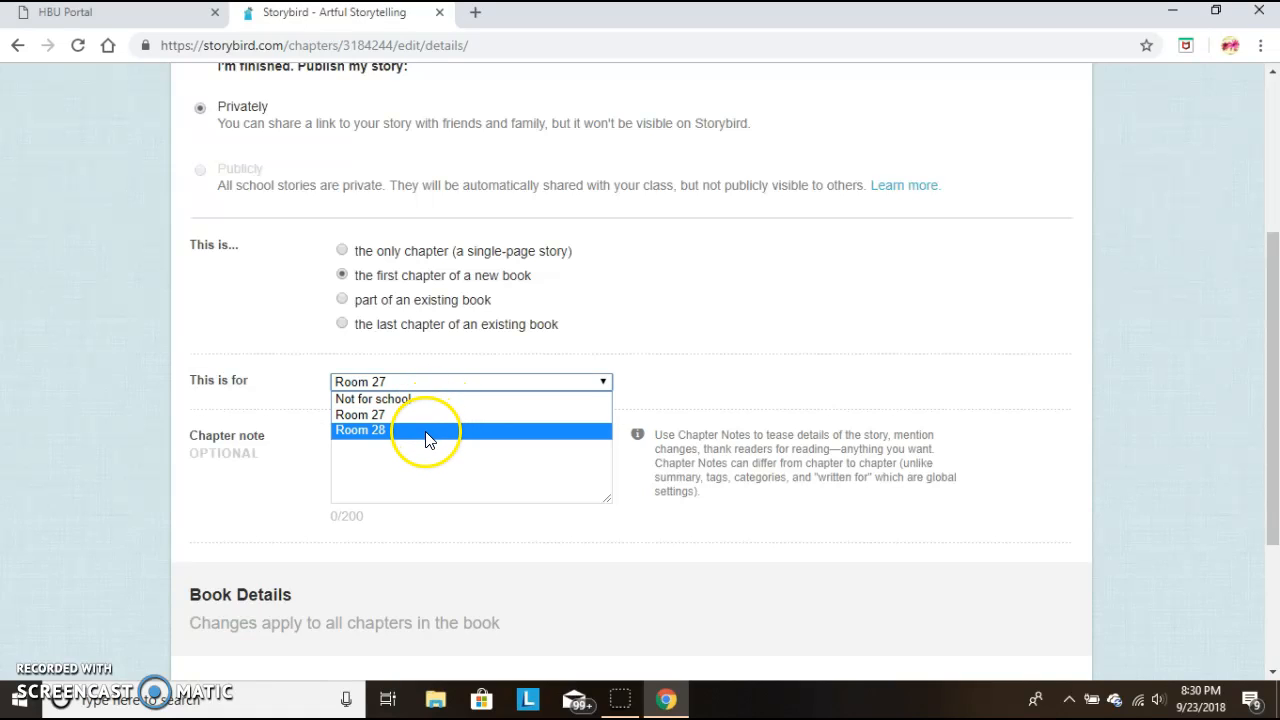
pyautogui.click(421, 415)
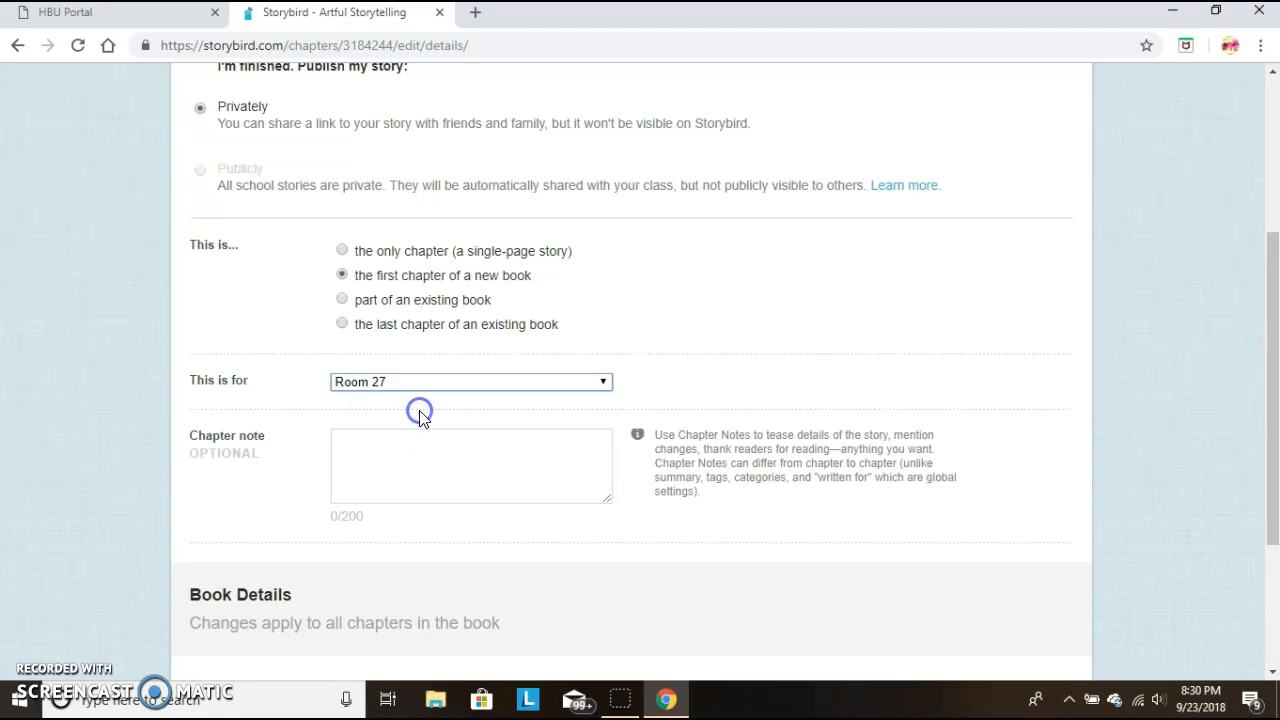
# Leave the optional chapter note and summary blank and publish the story.
pyautogui.scroll(-1, 305, 366)
pyautogui.scroll(-3, 305, 366)
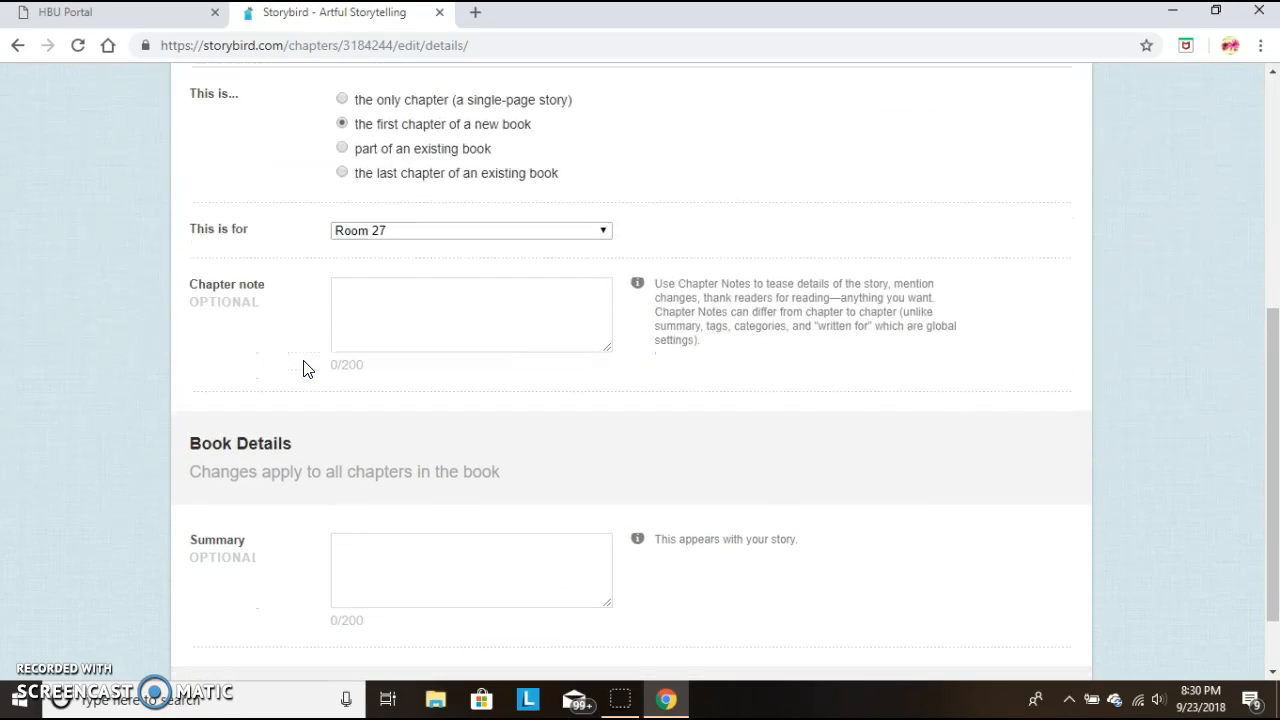
pyautogui.click(403, 316)
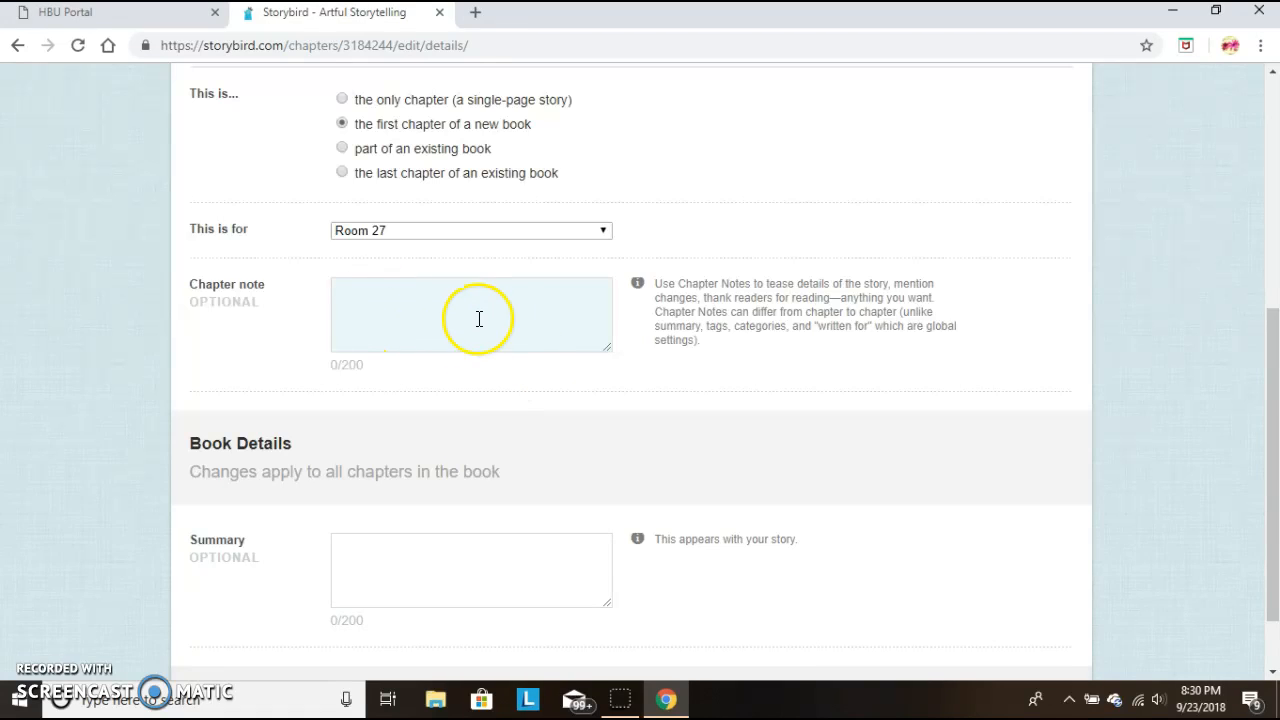
pyautogui.click(204, 354)
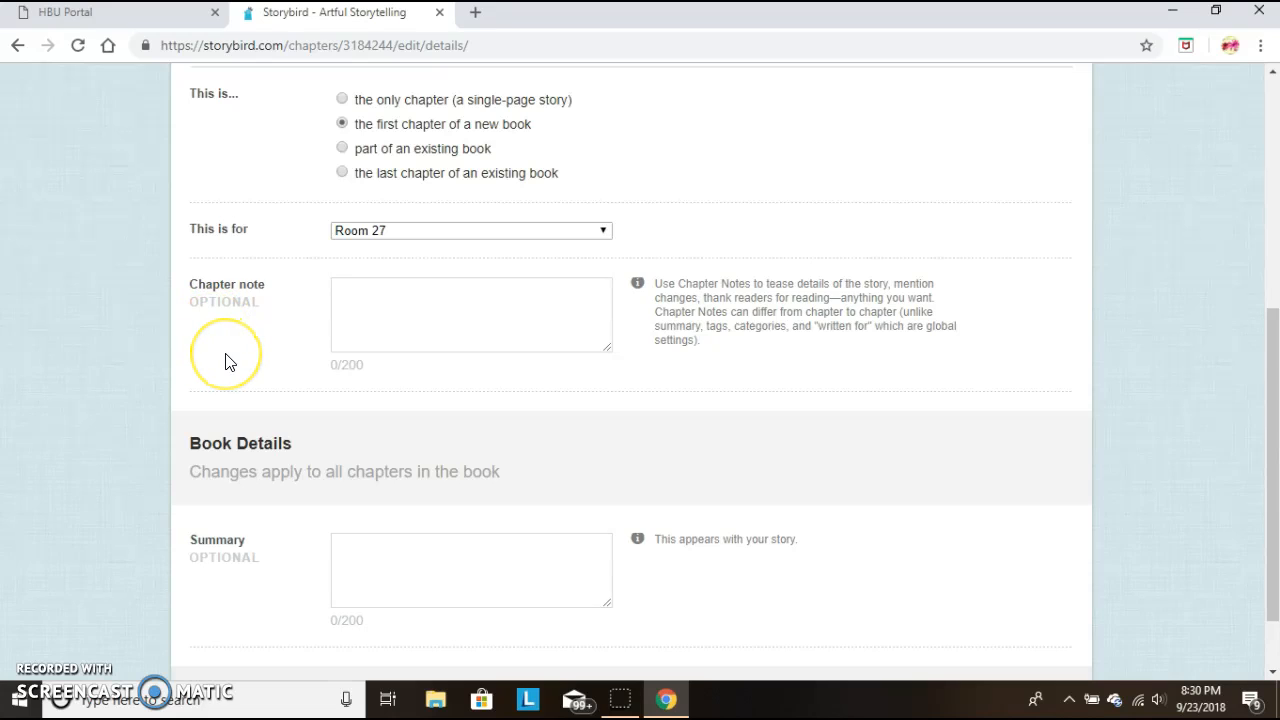
pyautogui.scroll(-2, 225, 362)
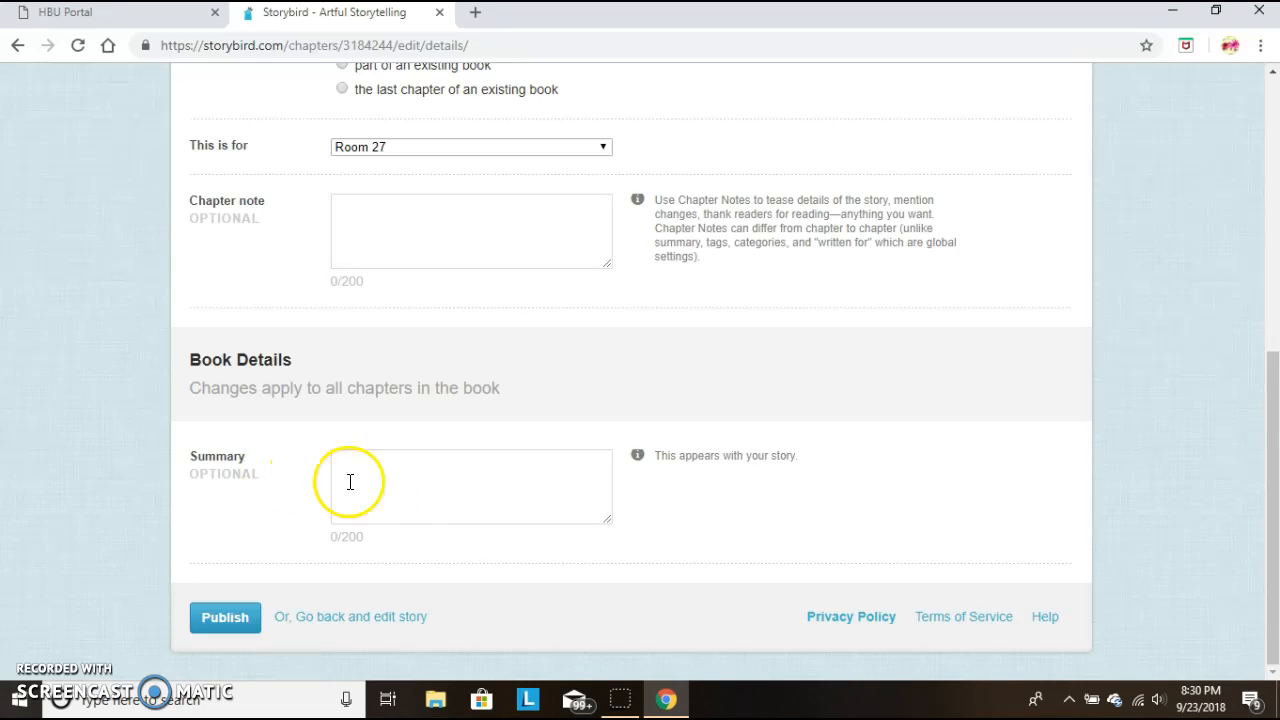
pyautogui.click(205, 622)
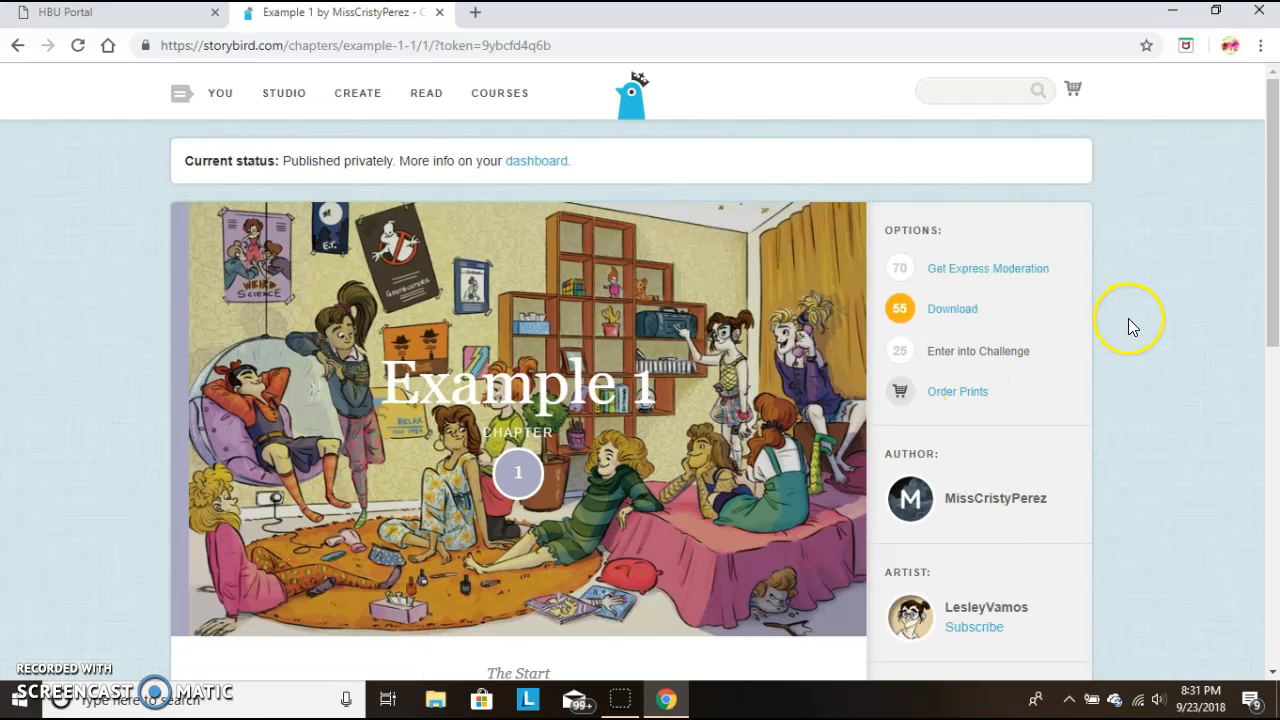
# Look through the published chapter page, including its bottom options, and examine the book's table of contents.
pyautogui.moveTo(1272, 86); pyautogui.dragTo(1274, 358)
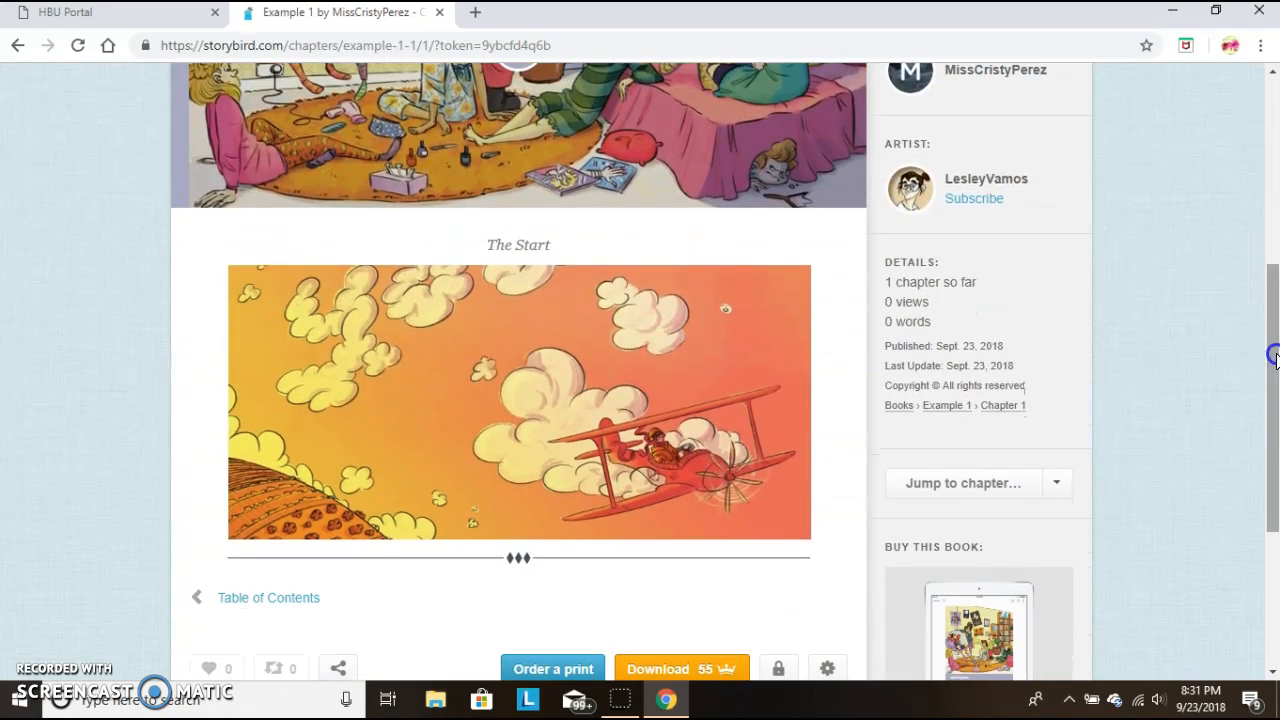
pyautogui.moveTo(1276, 308); pyautogui.dragTo(1270, 433)
pyautogui.click(527, 372)
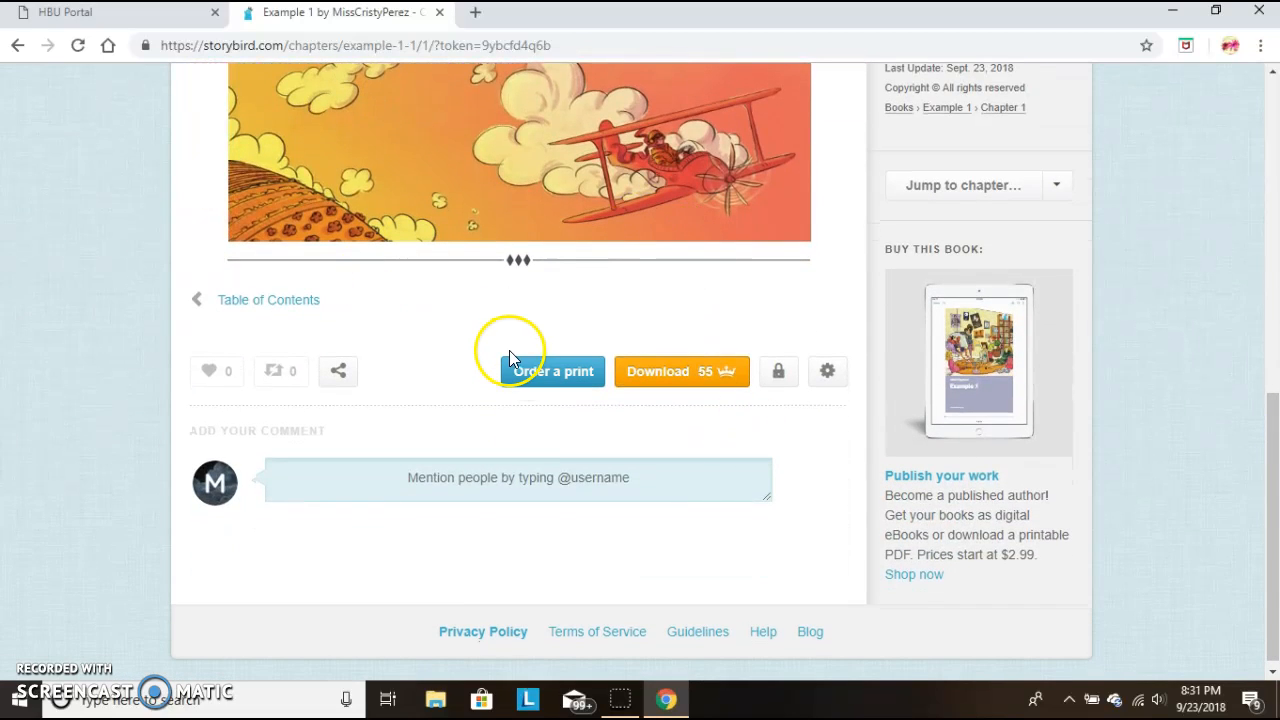
pyautogui.click(233, 303)
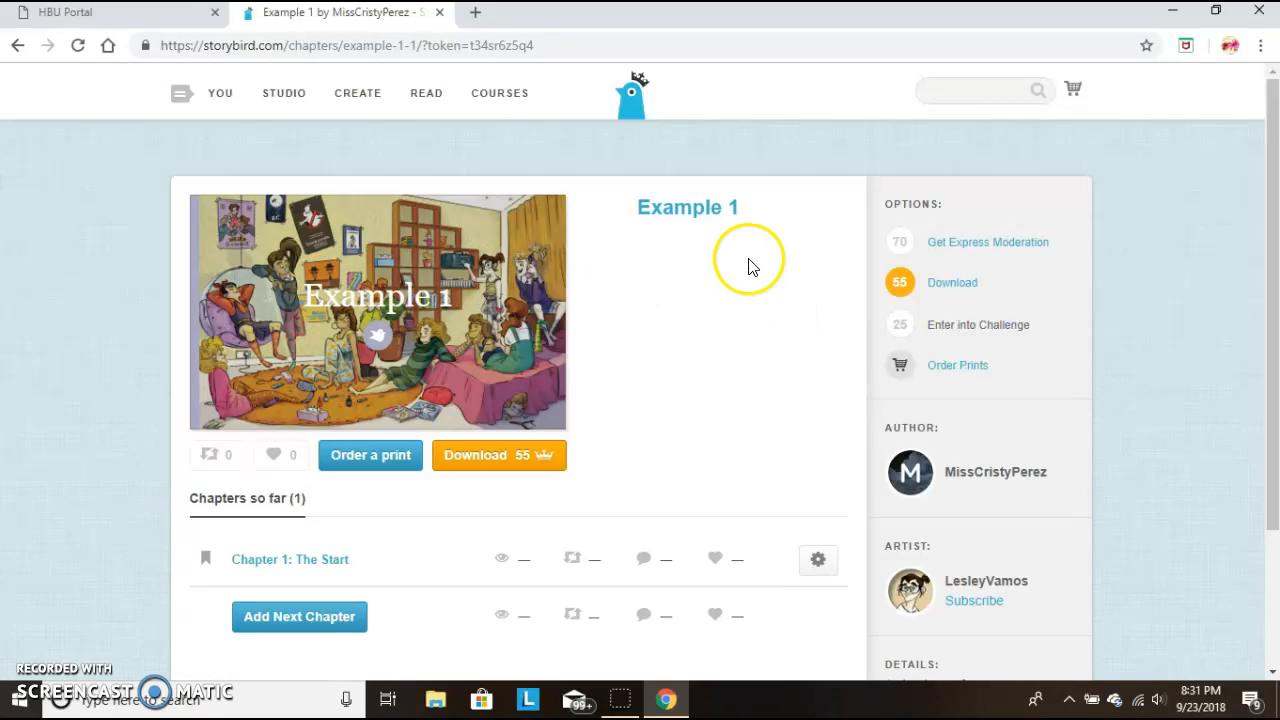
pyautogui.moveTo(1271, 109); pyautogui.dragTo(1270, 224)
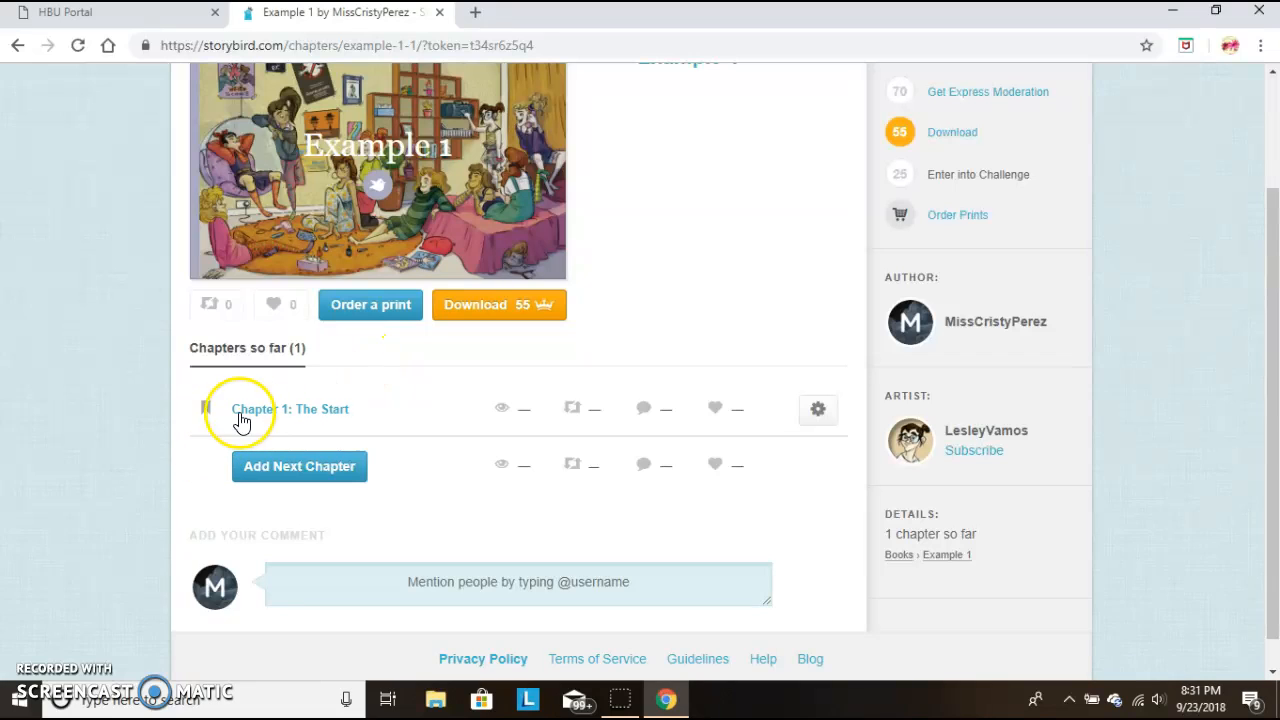
pyautogui.click(313, 418)
pyautogui.click(712, 252)
pyautogui.scroll(2, 712, 258)
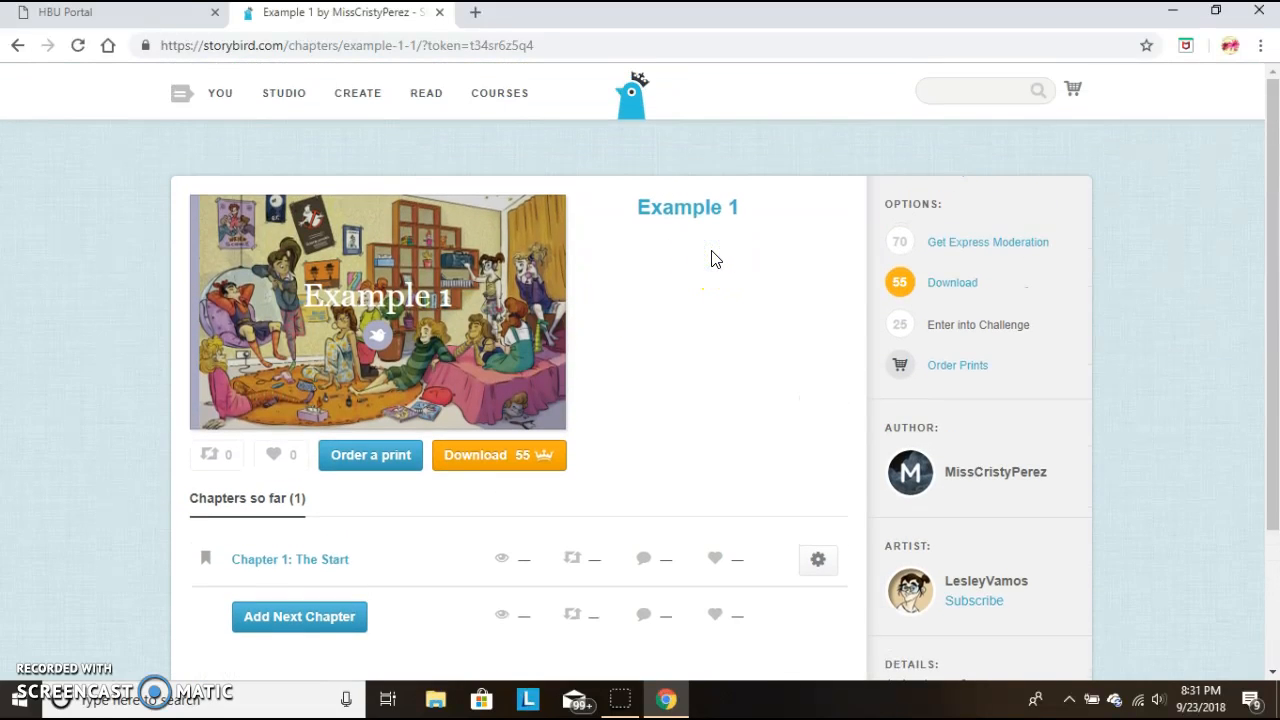
# Start a new picture book from the artwork of a cat in a red sweater building a snow cat.
pyautogui.click(362, 98)
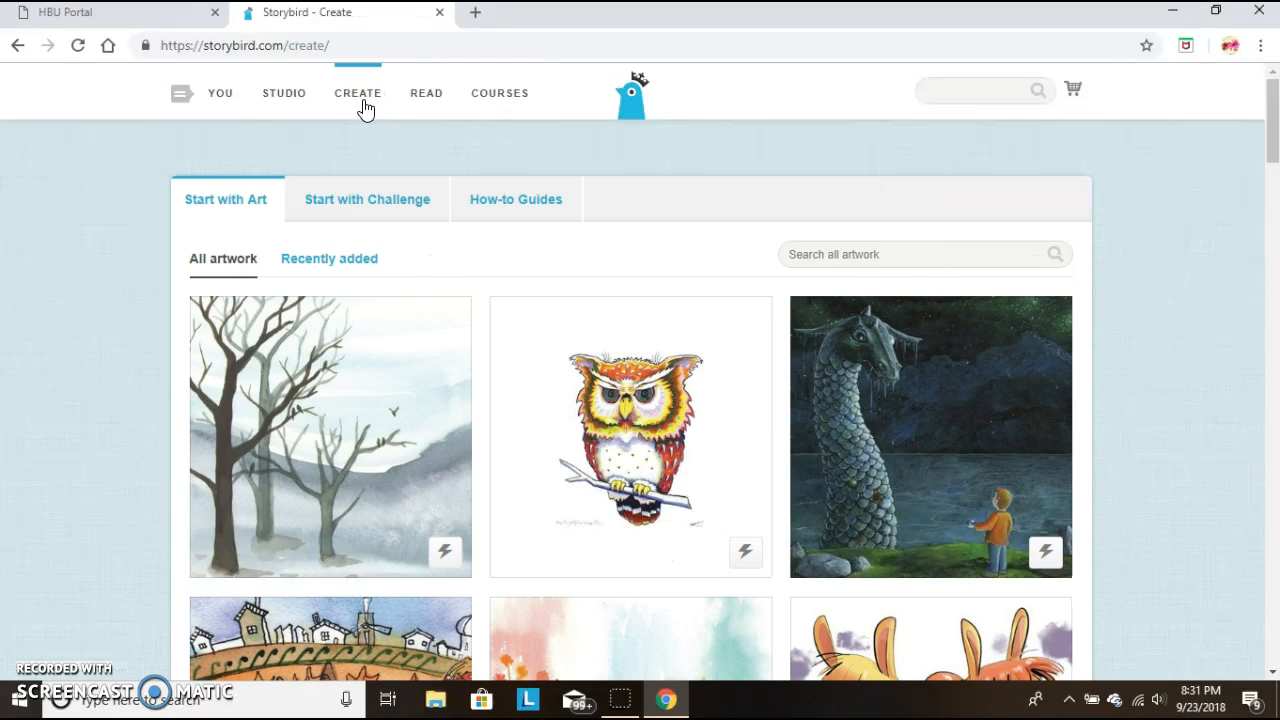
pyautogui.moveTo(1266, 108); pyautogui.dragTo(1260, 233)
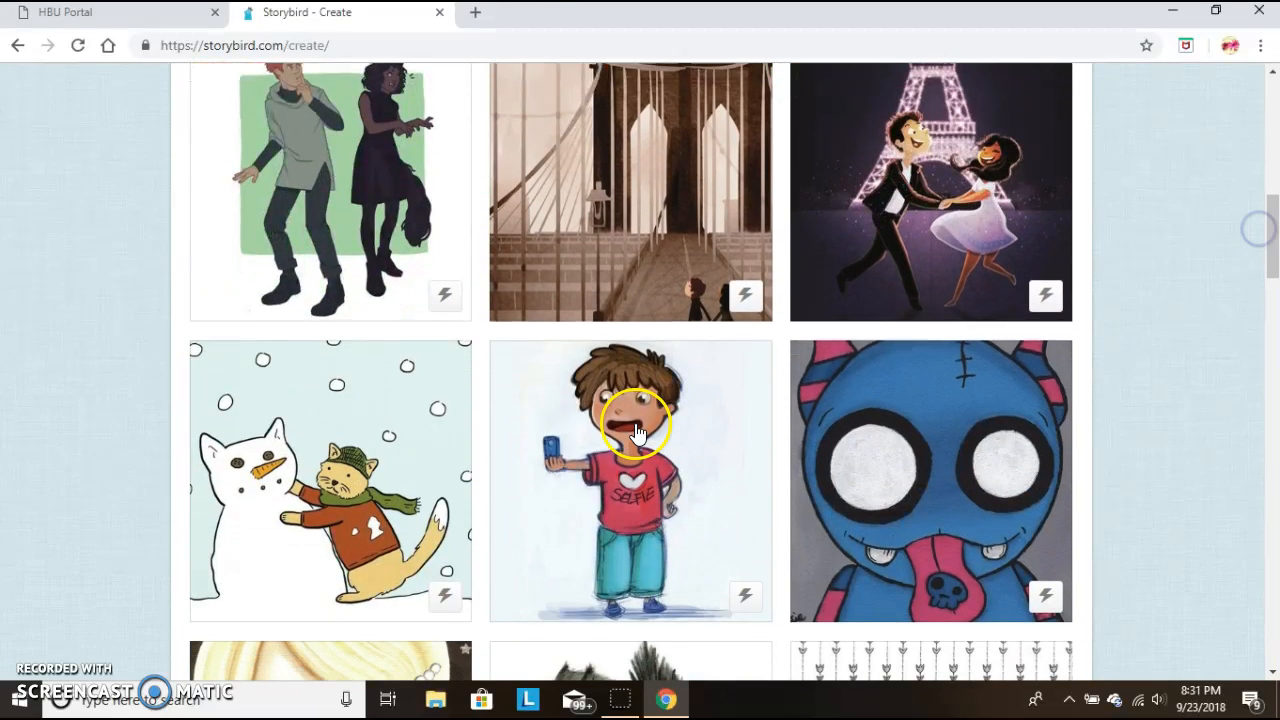
pyautogui.click(448, 600)
pyautogui.click(437, 526)
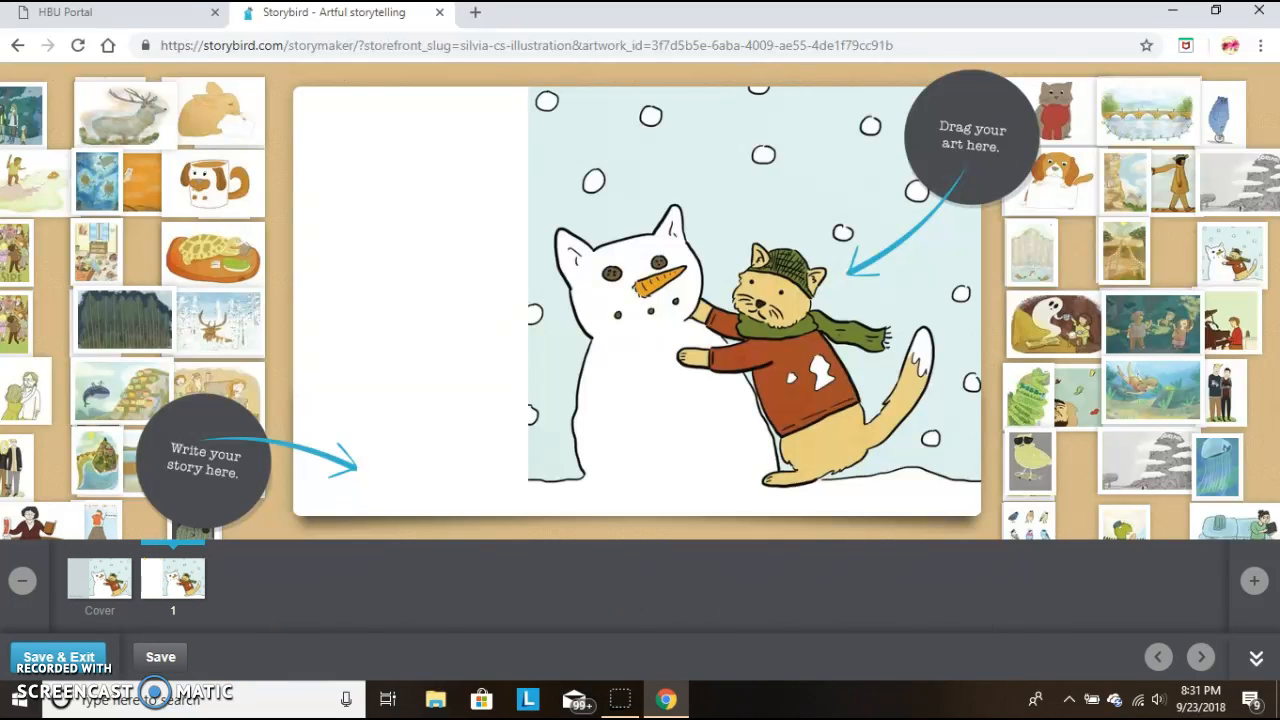
# Apply the Landscape style to the cover and replace its image with the deer in a snowy forest.
pyautogui.click(99, 598)
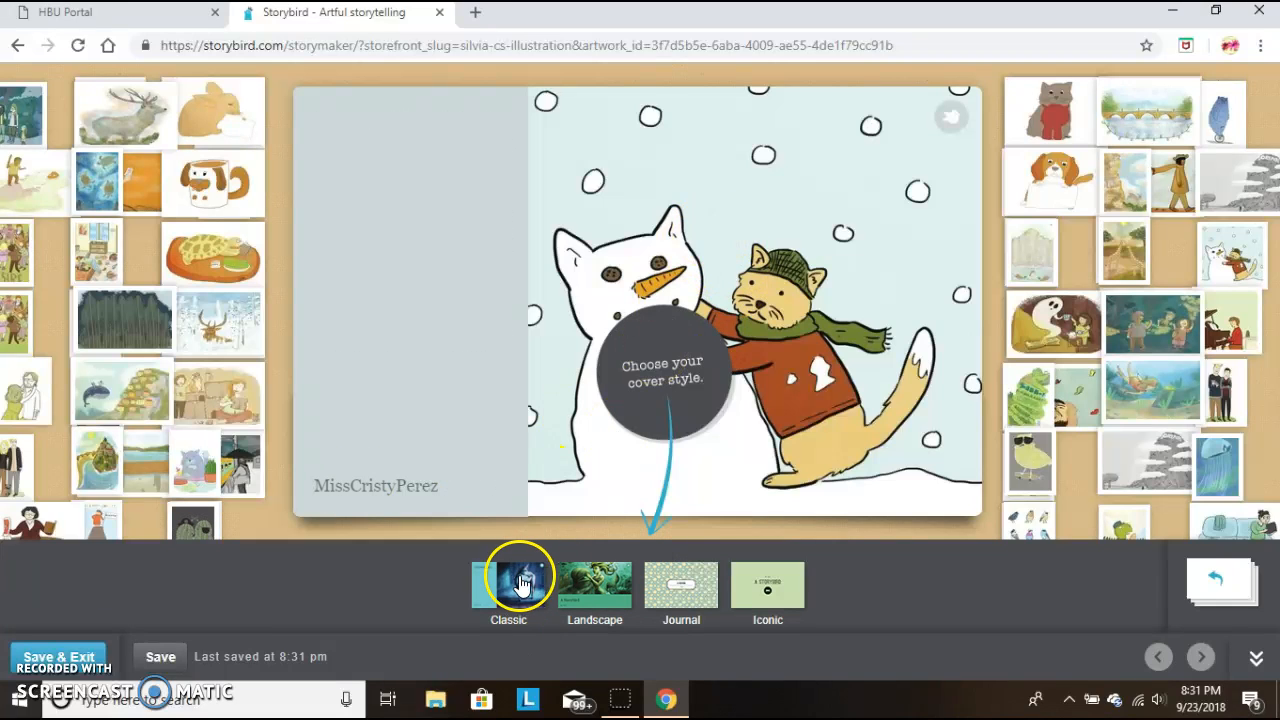
pyautogui.click(594, 583)
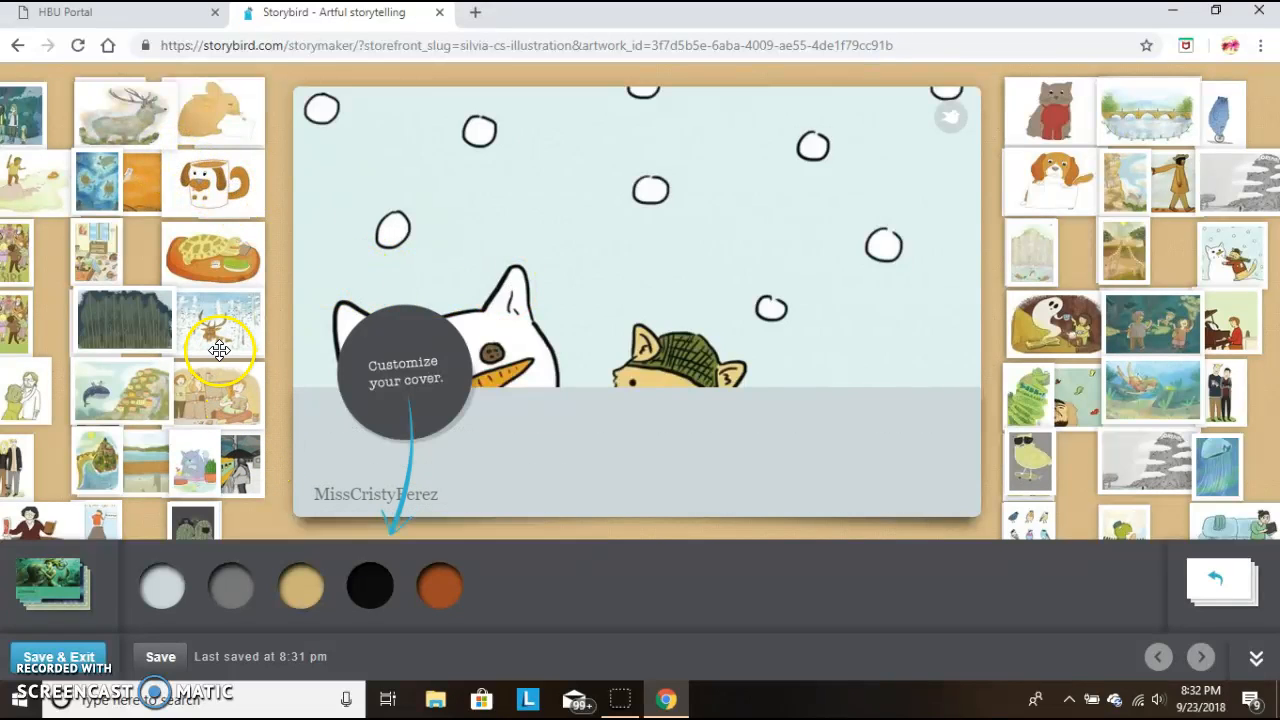
pyautogui.moveTo(218, 322); pyautogui.dragTo(506, 237)
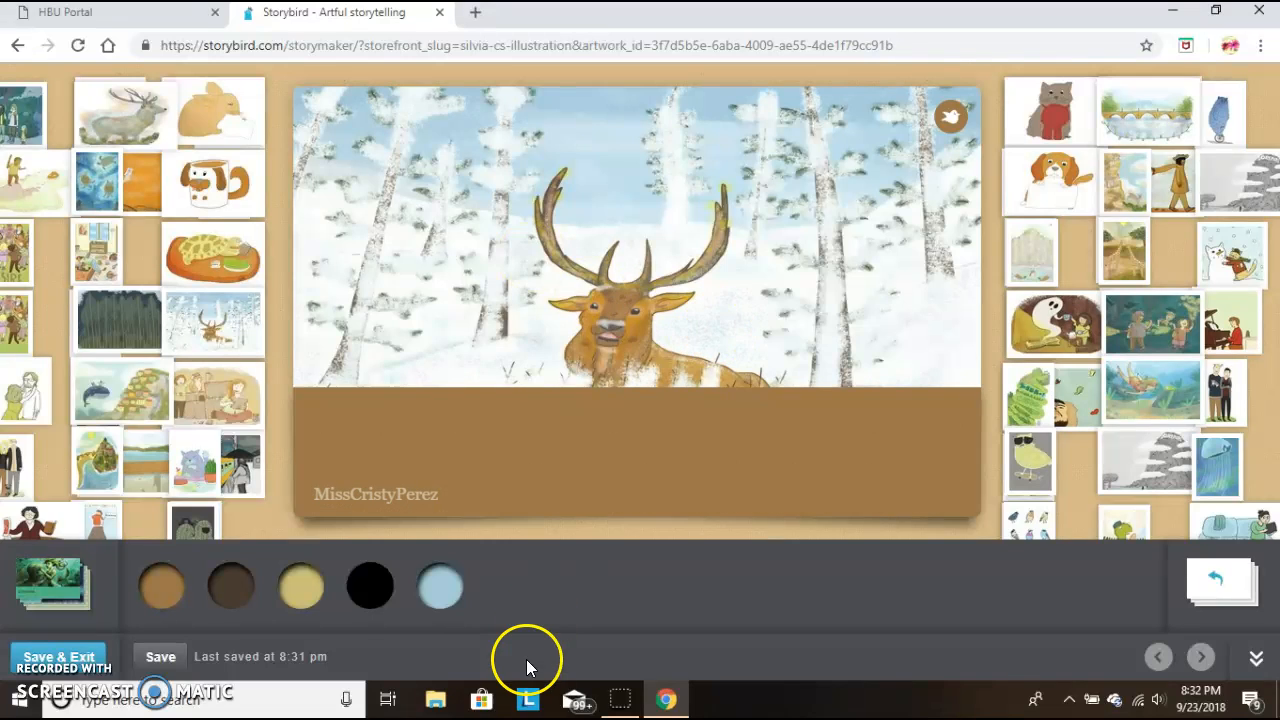
# Try the dark brown and tan cover colours, choose light blue, and return to the page overview.
pyautogui.click(228, 592)
pyautogui.click(288, 595)
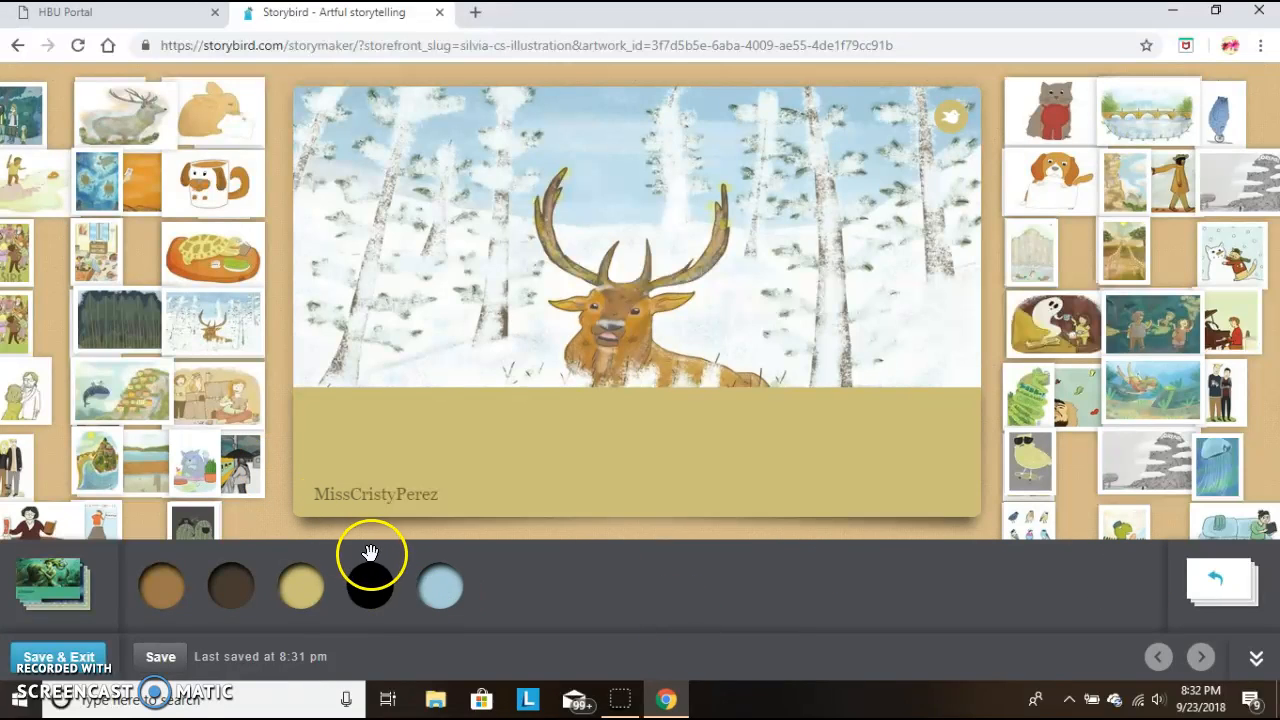
pyautogui.click(430, 595)
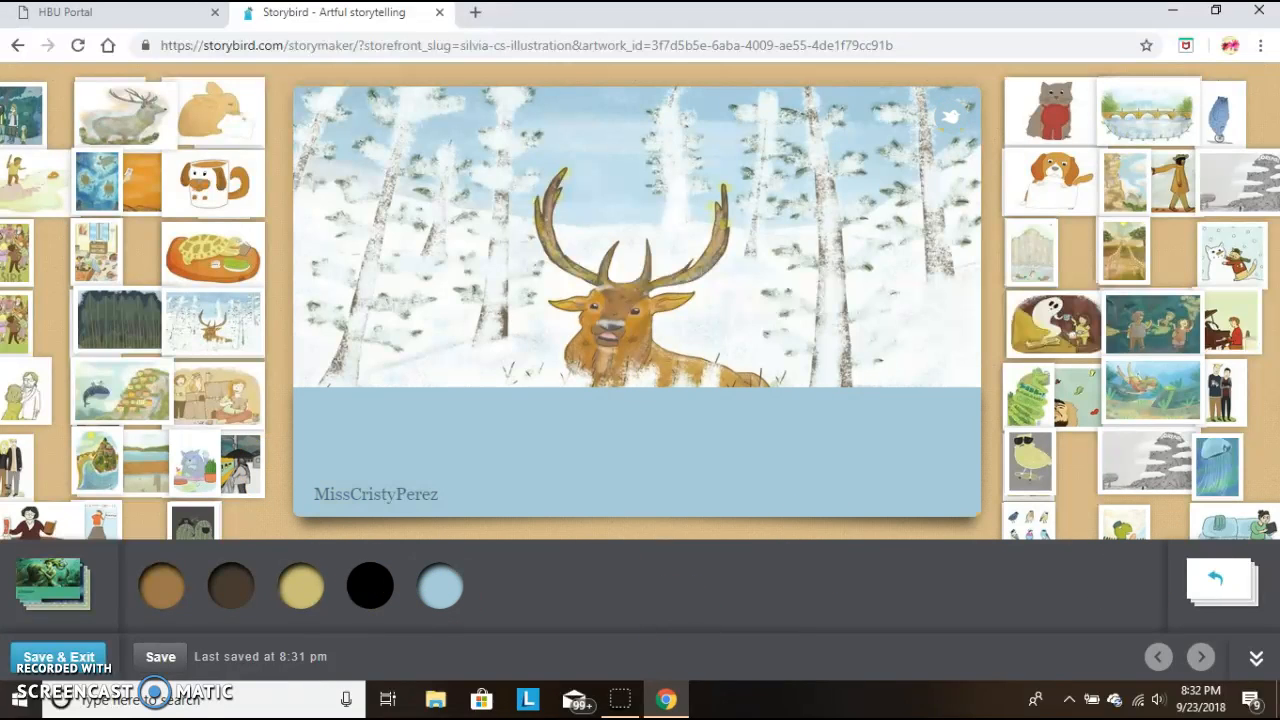
pyautogui.click(1227, 560)
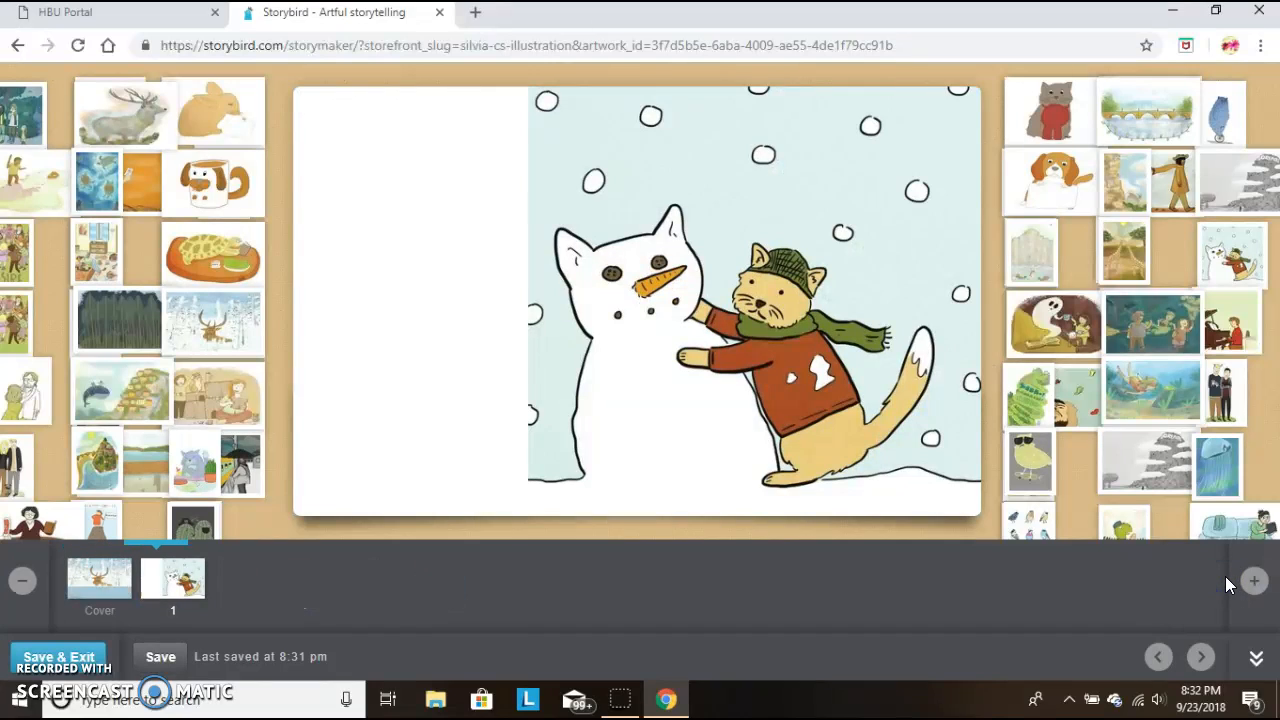
# Enter "Title Page" as the title on the deer cover and return to the page overview.
pyautogui.click(108, 577)
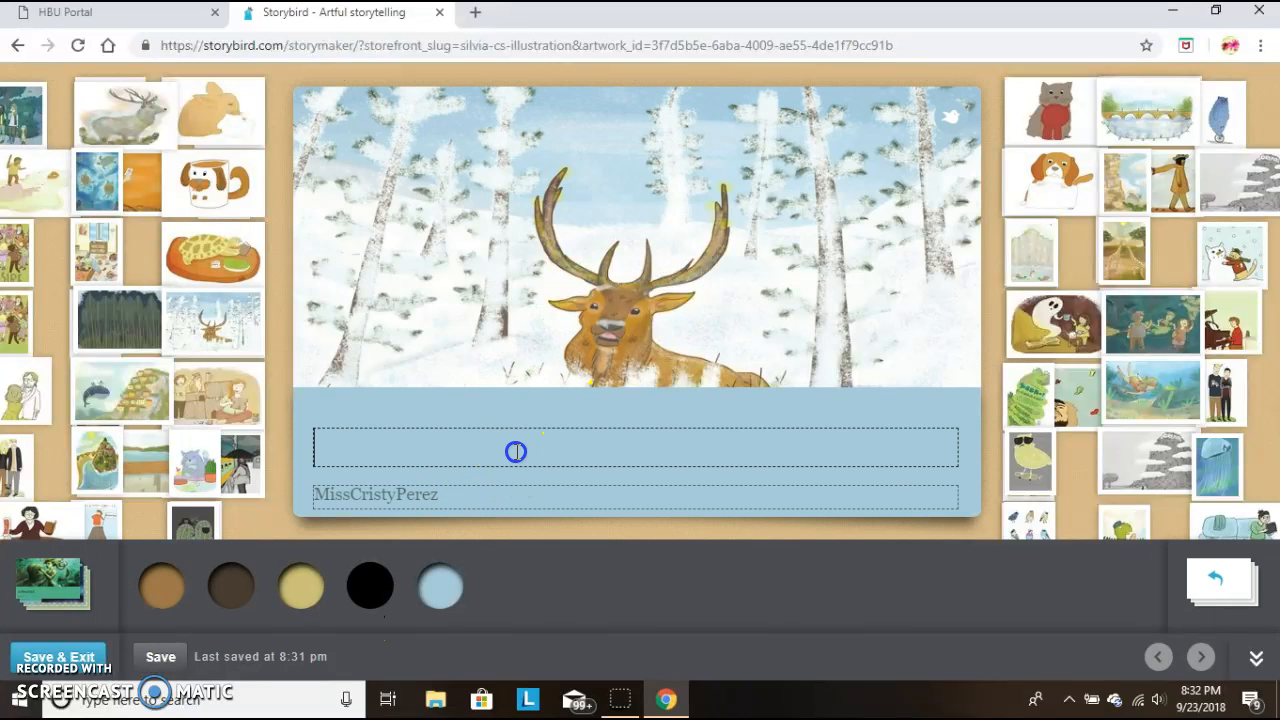
pyautogui.click(517, 451)
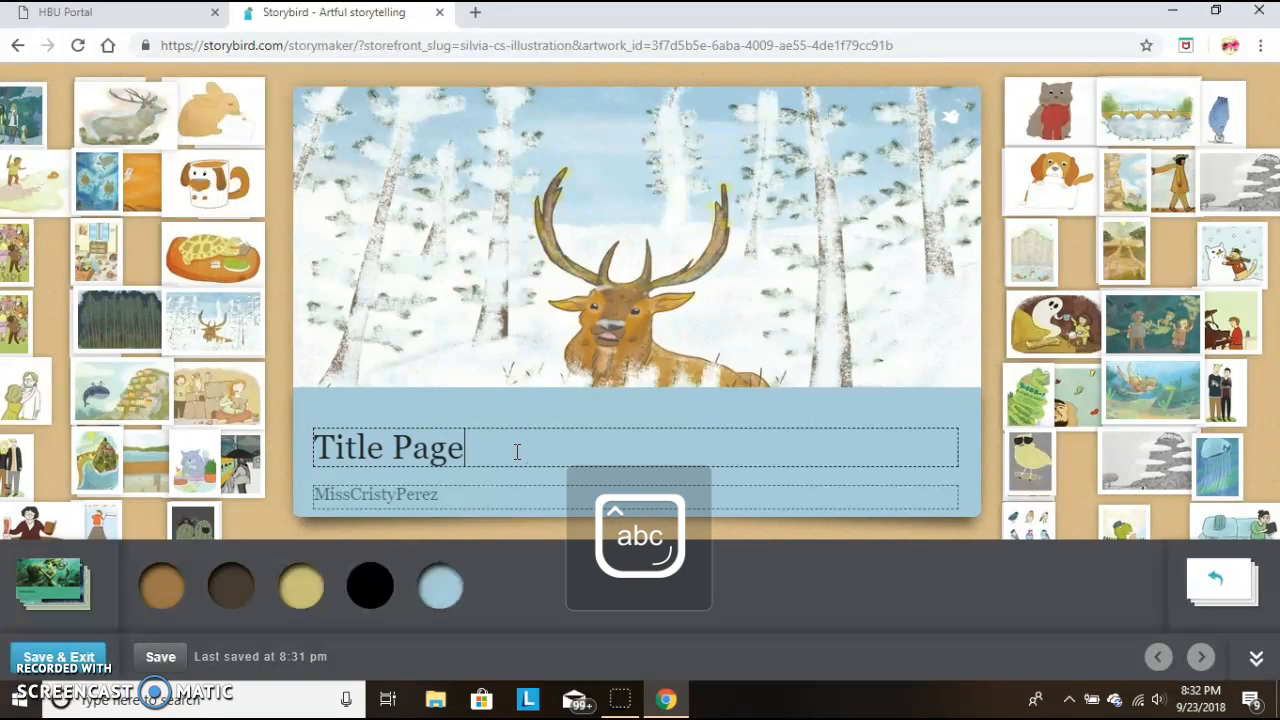
pyautogui.click(1213, 578)
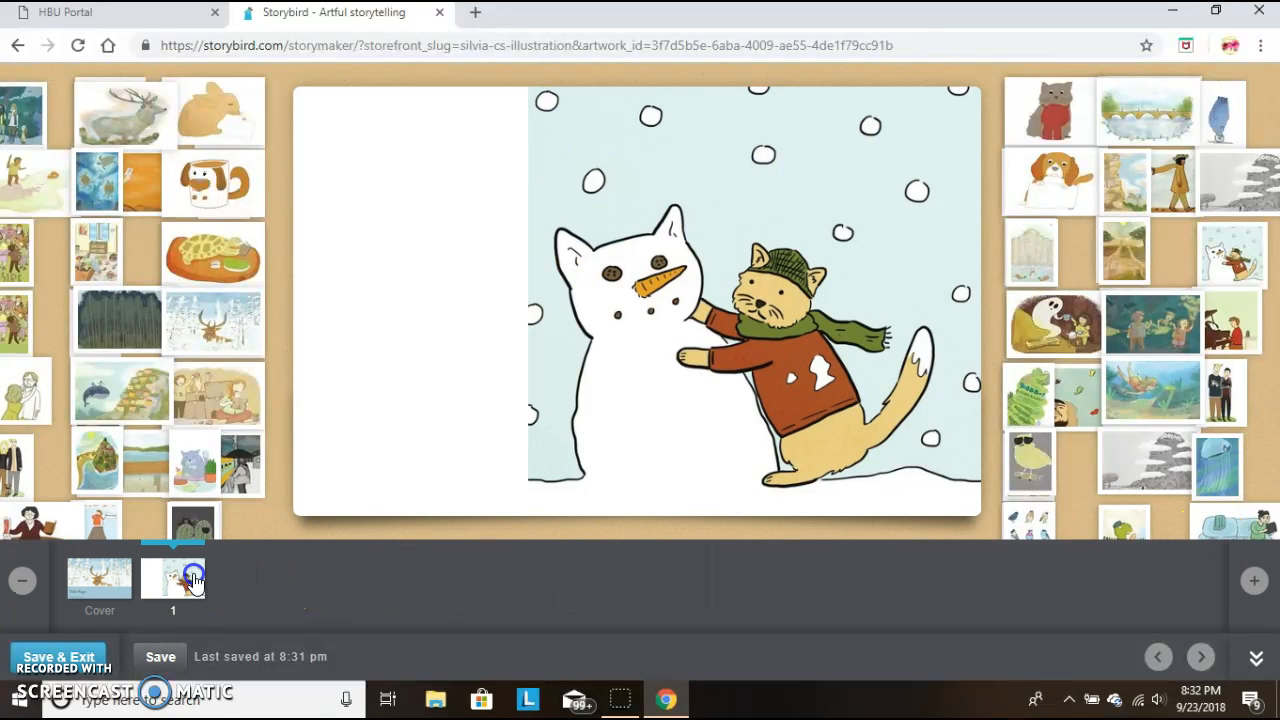
# Enter the text "The story begins..." on page 1 beside the snow cat artwork.
pyautogui.click(775, 275)
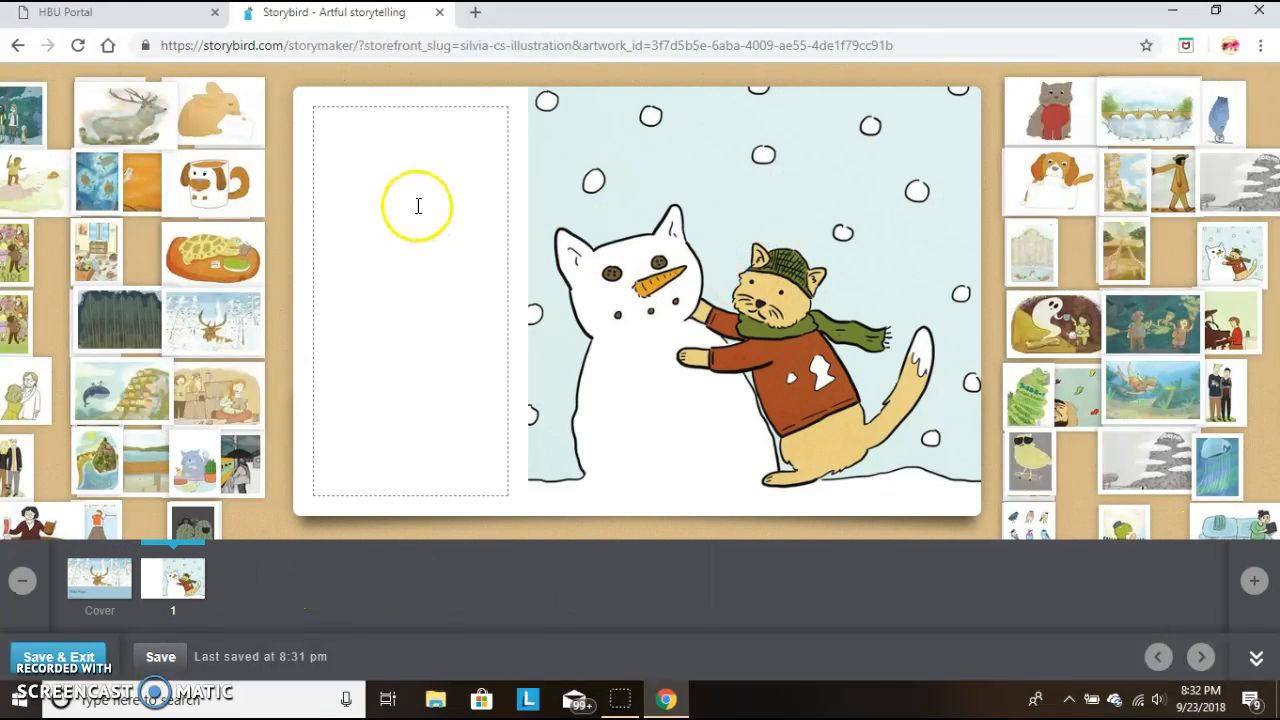
pyautogui.press('capslock')
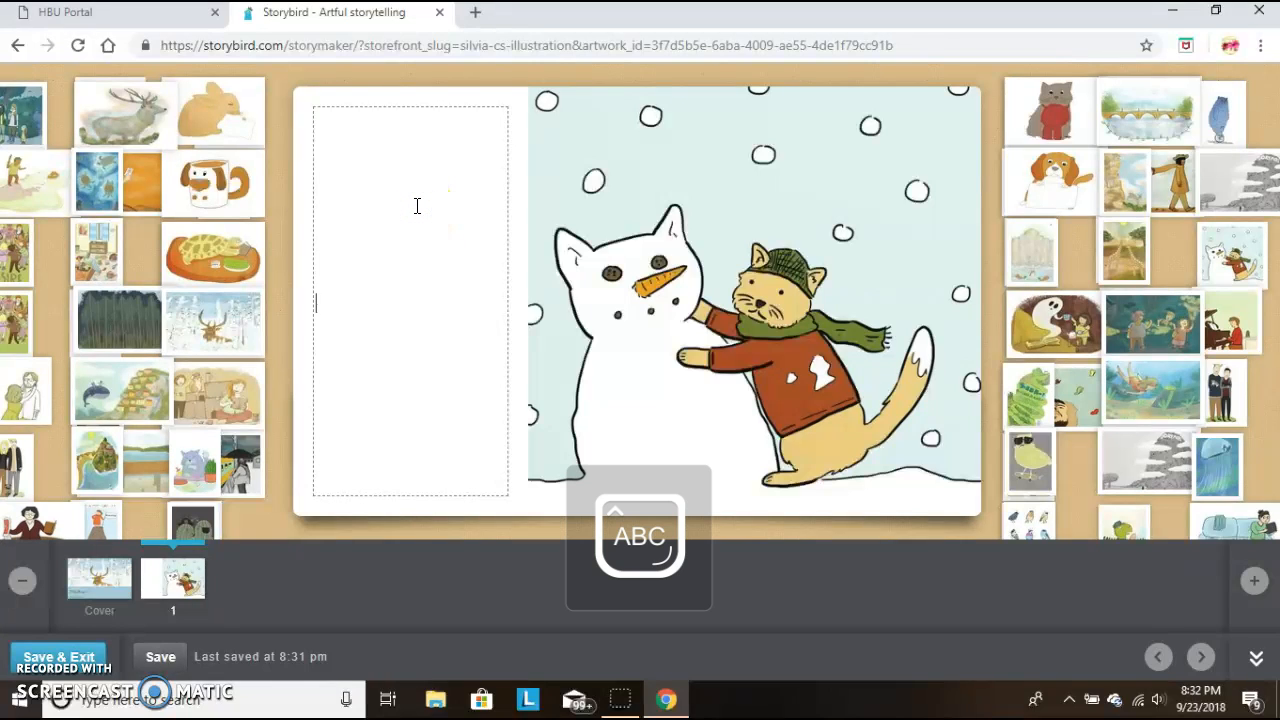
pyautogui.write('The story begins...')
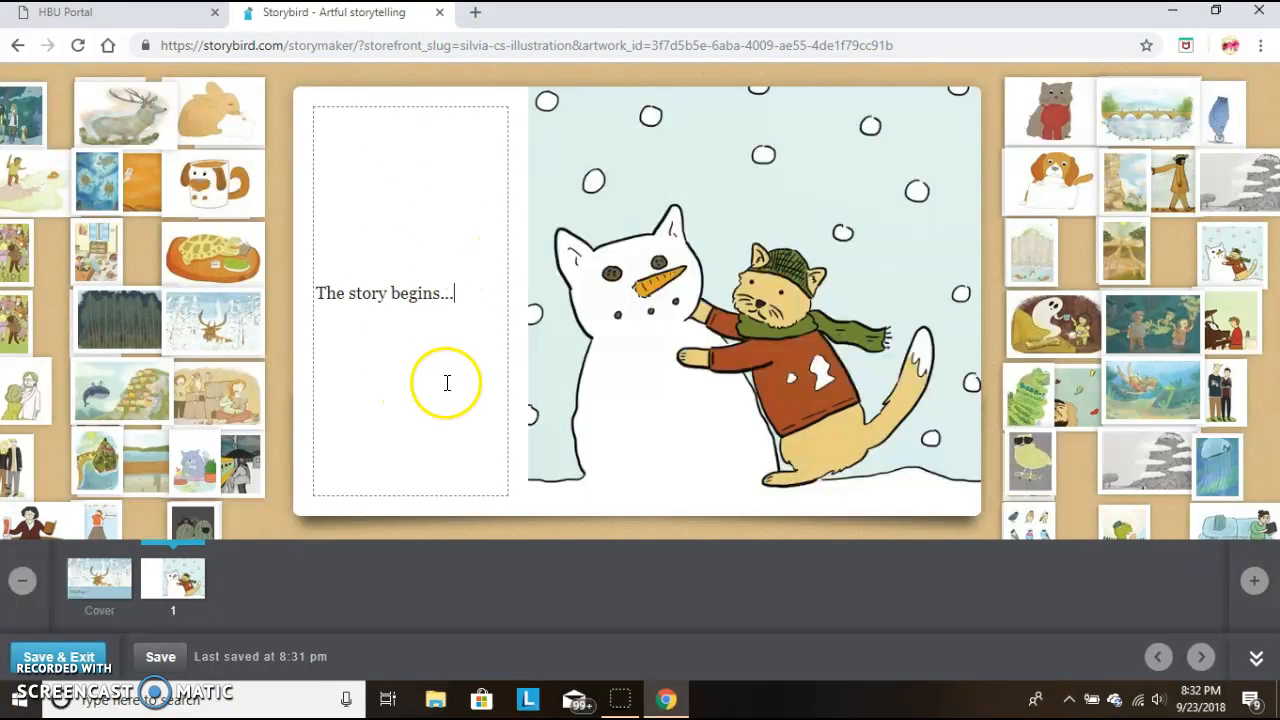
# Add pages 2 and 3 to the book and place the gray deer artwork on page 3 so it fills the page.
pyautogui.click(1252, 585)
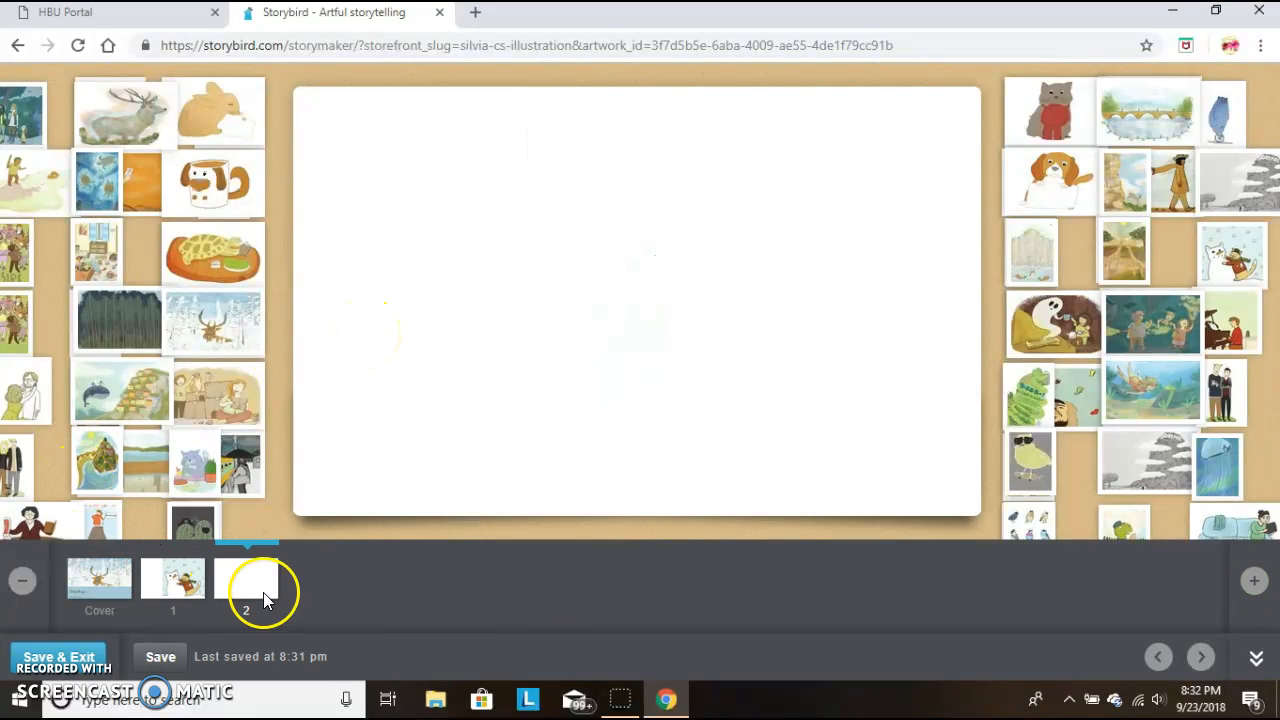
pyautogui.click(1252, 578)
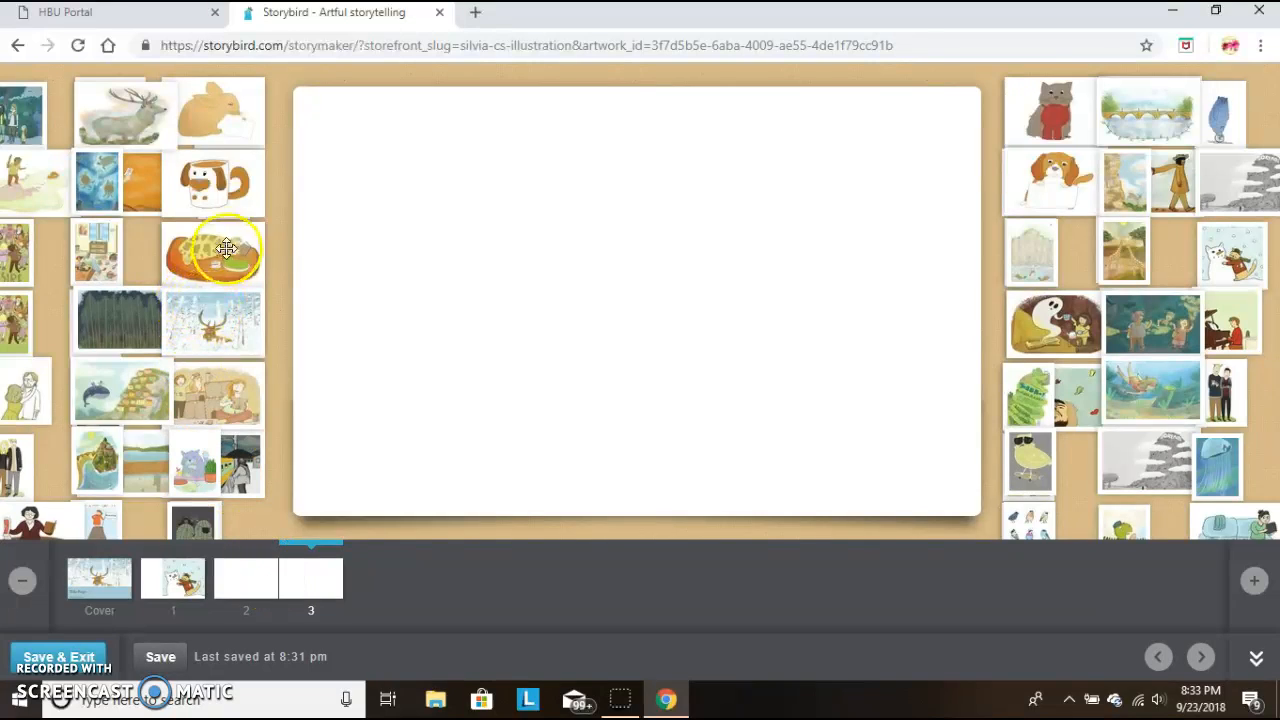
pyautogui.moveTo(131, 112); pyautogui.dragTo(515, 312)
pyautogui.click(500, 271)
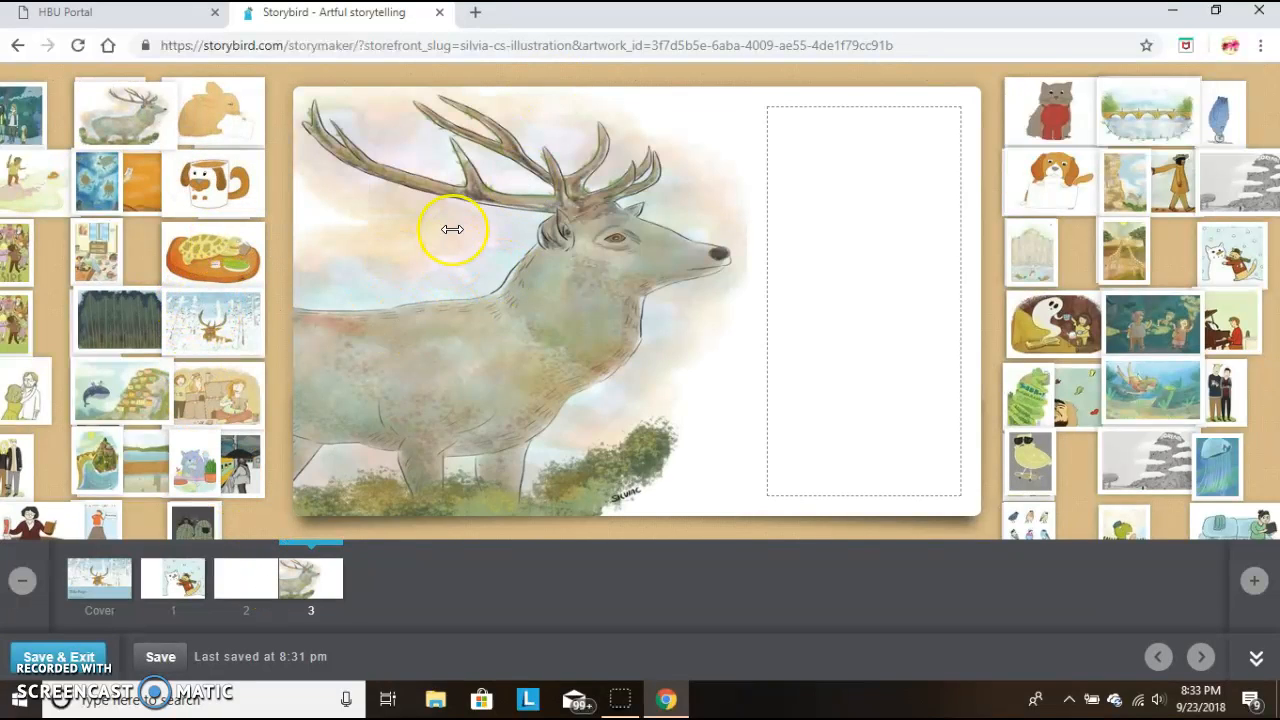
pyautogui.moveTo(452, 229); pyautogui.dragTo(631, 343)
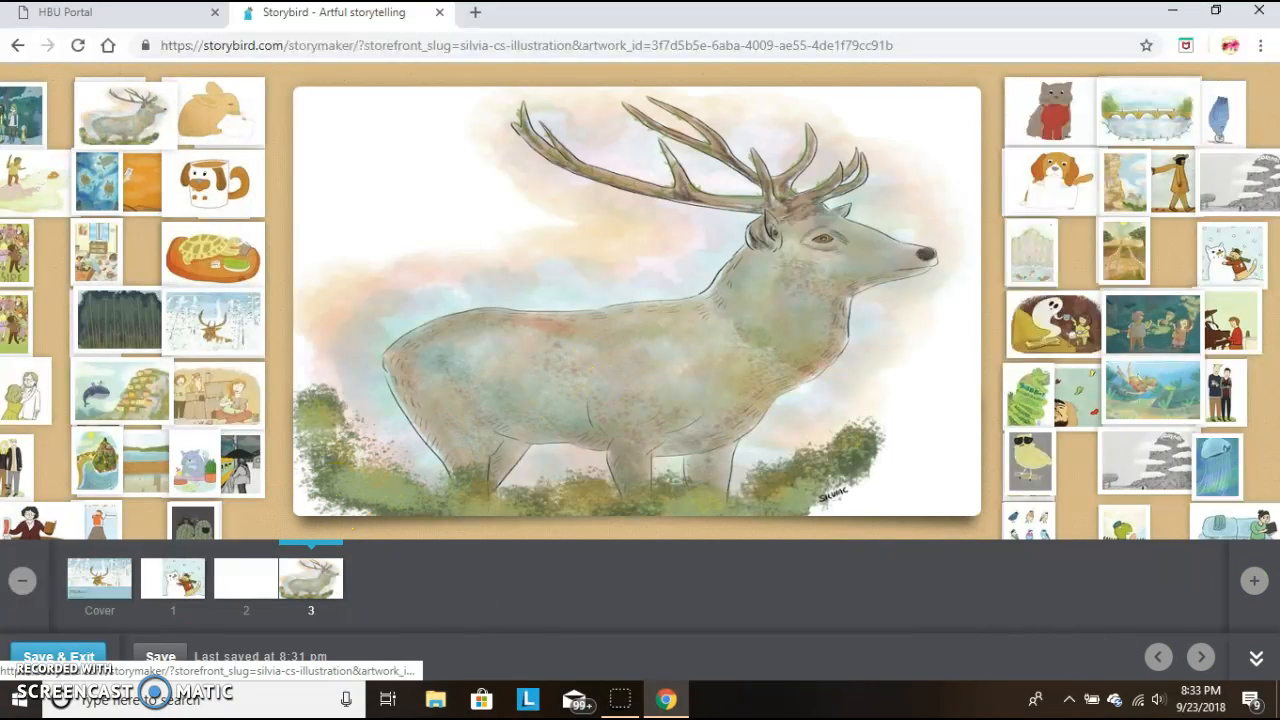
# Save the picture book as a story that isn't finished yet and return to the dashboard.
pyautogui.click(52, 668)
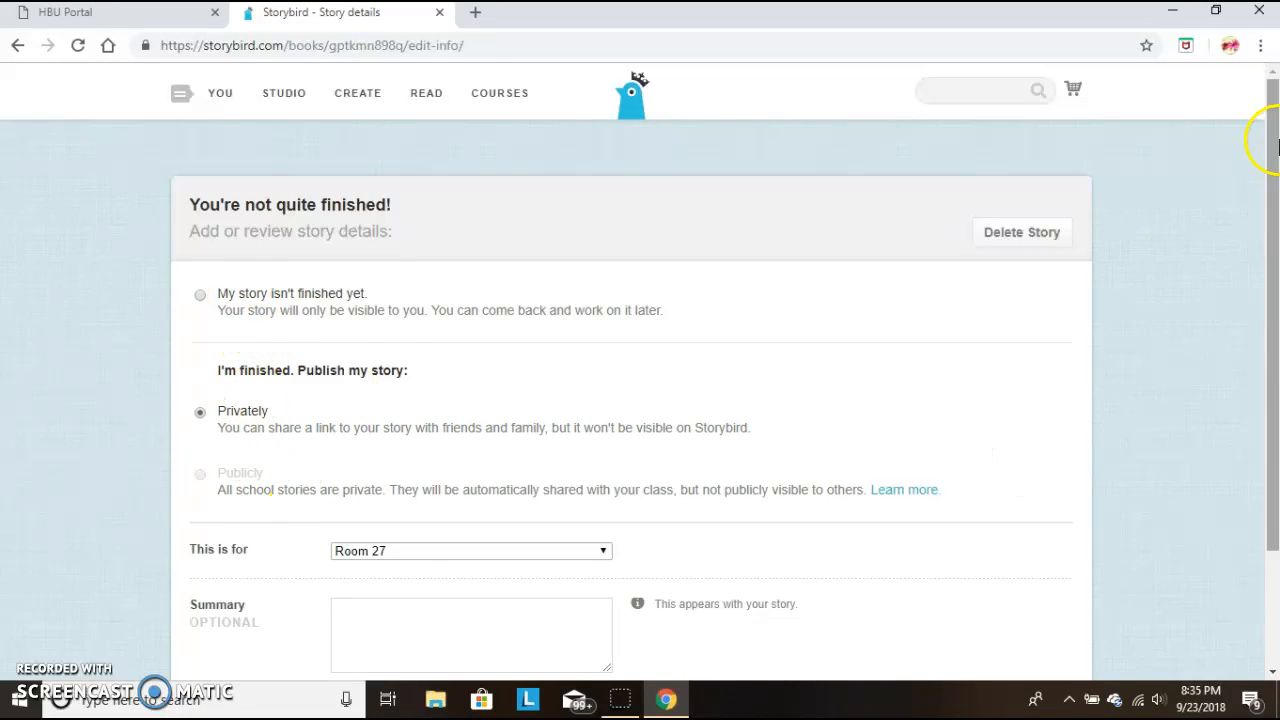
pyautogui.moveTo(1271, 137); pyautogui.dragTo(1265, 312)
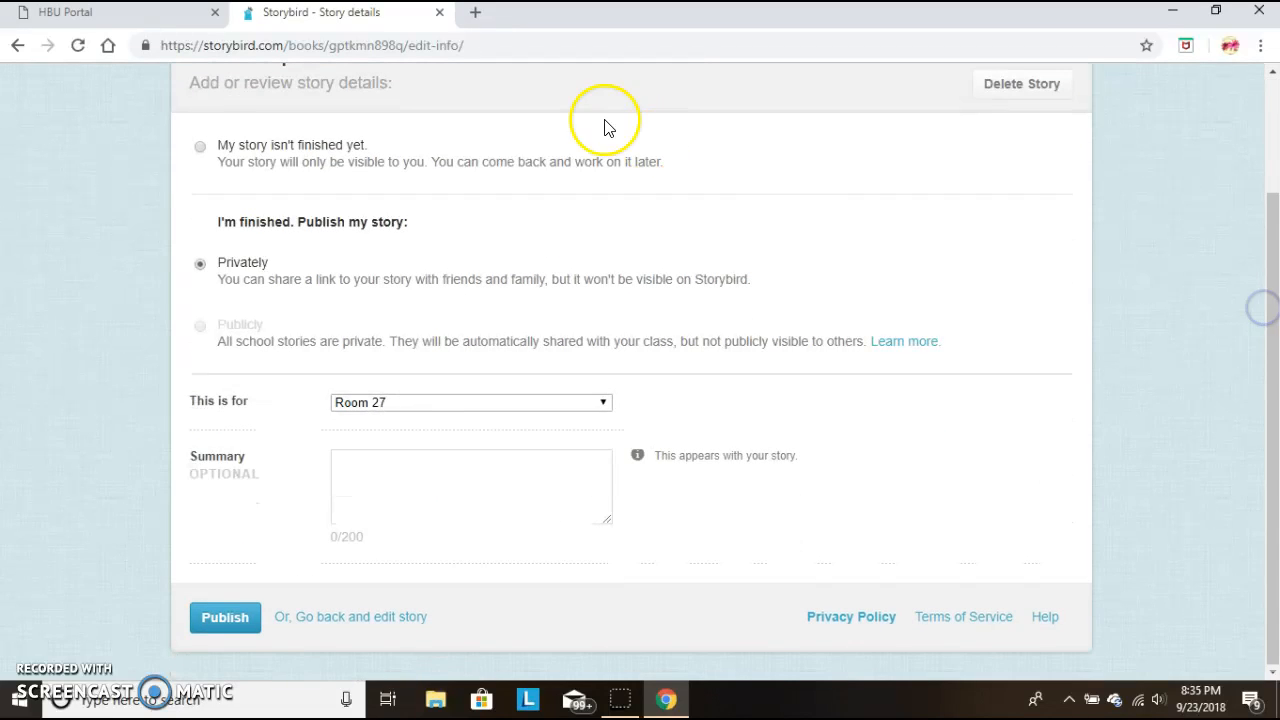
pyautogui.click(266, 168)
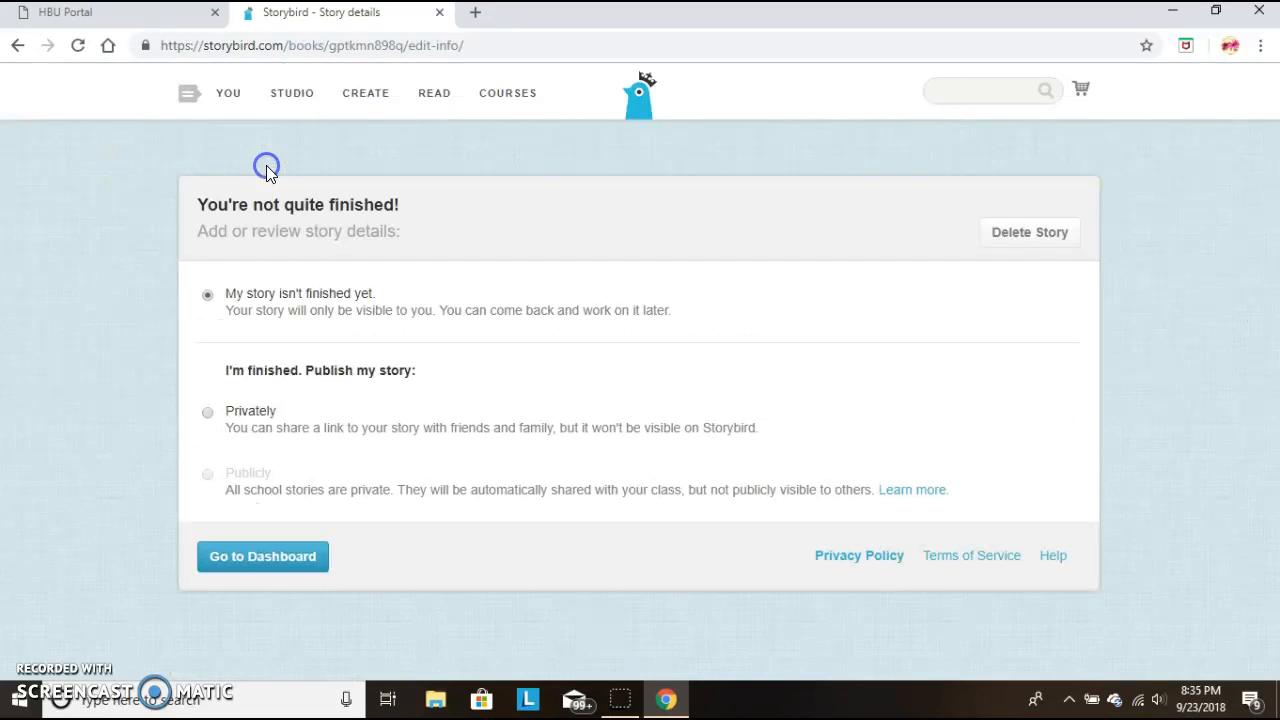
pyautogui.click(262, 557)
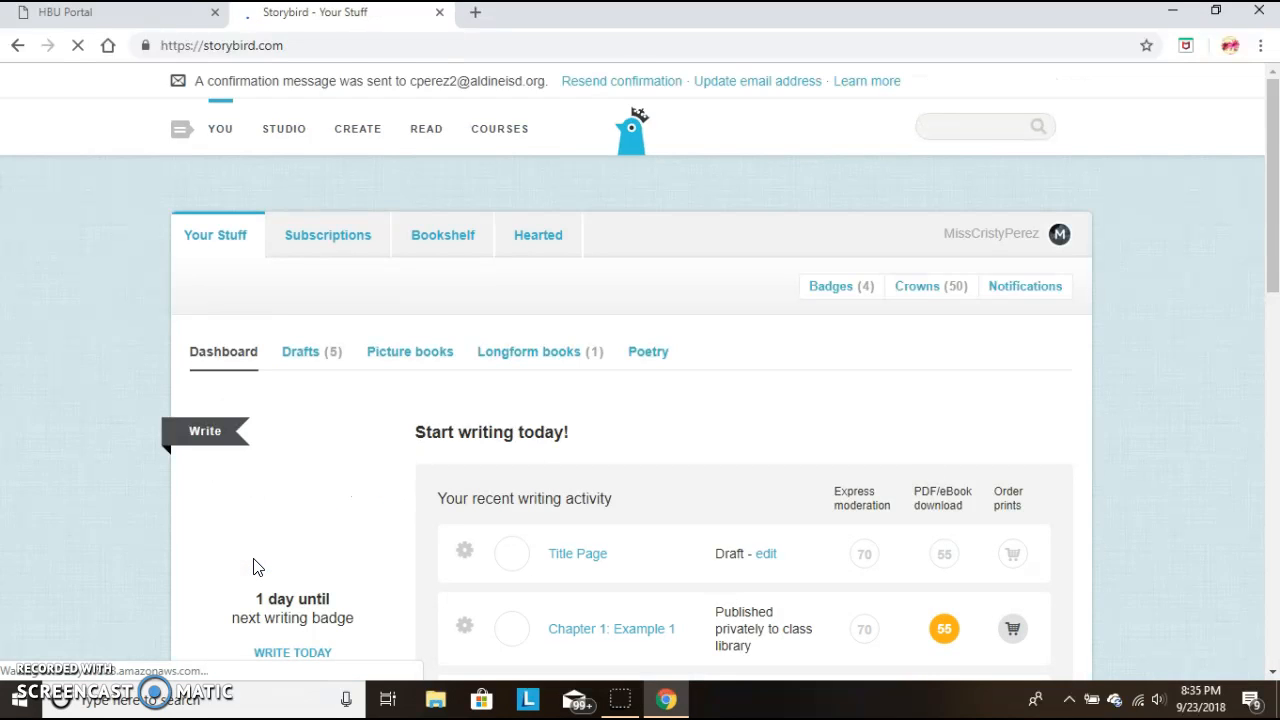
# Open the Birthdays draft for editing from the recent writing activity and look through pages 2 and 3.
pyautogui.scroll(-3, 1272, 251)
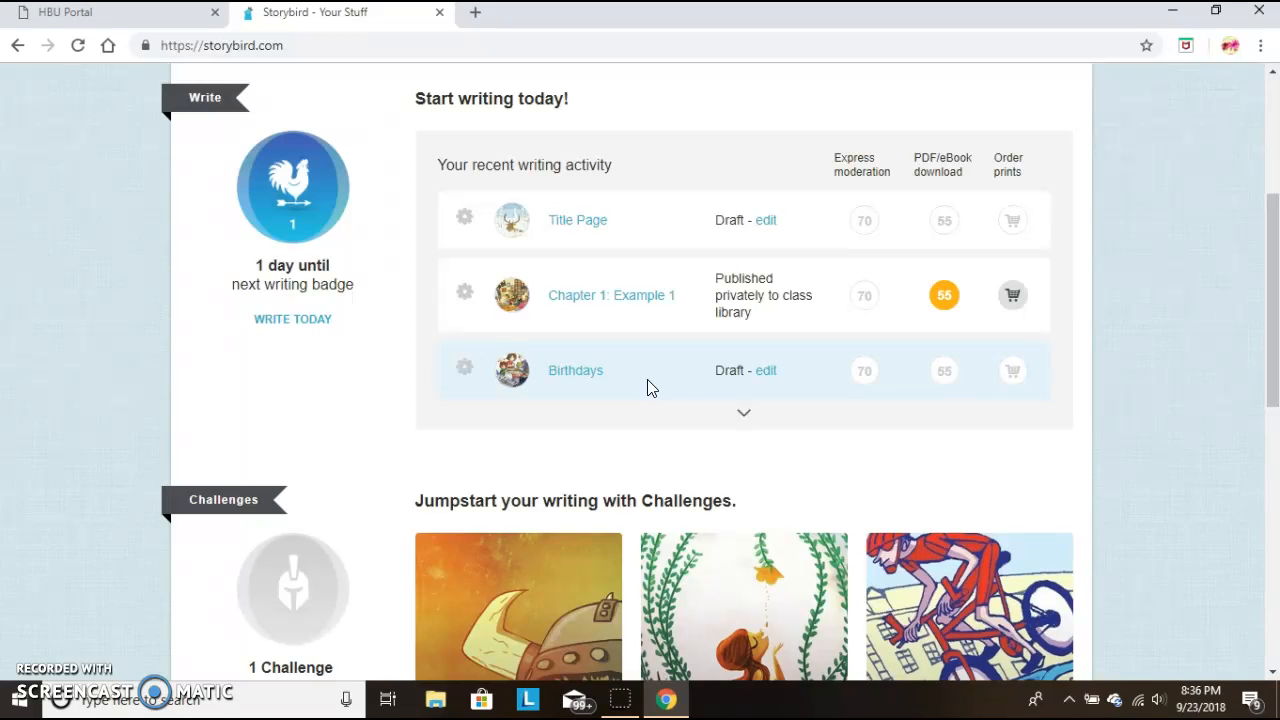
pyautogui.click(572, 374)
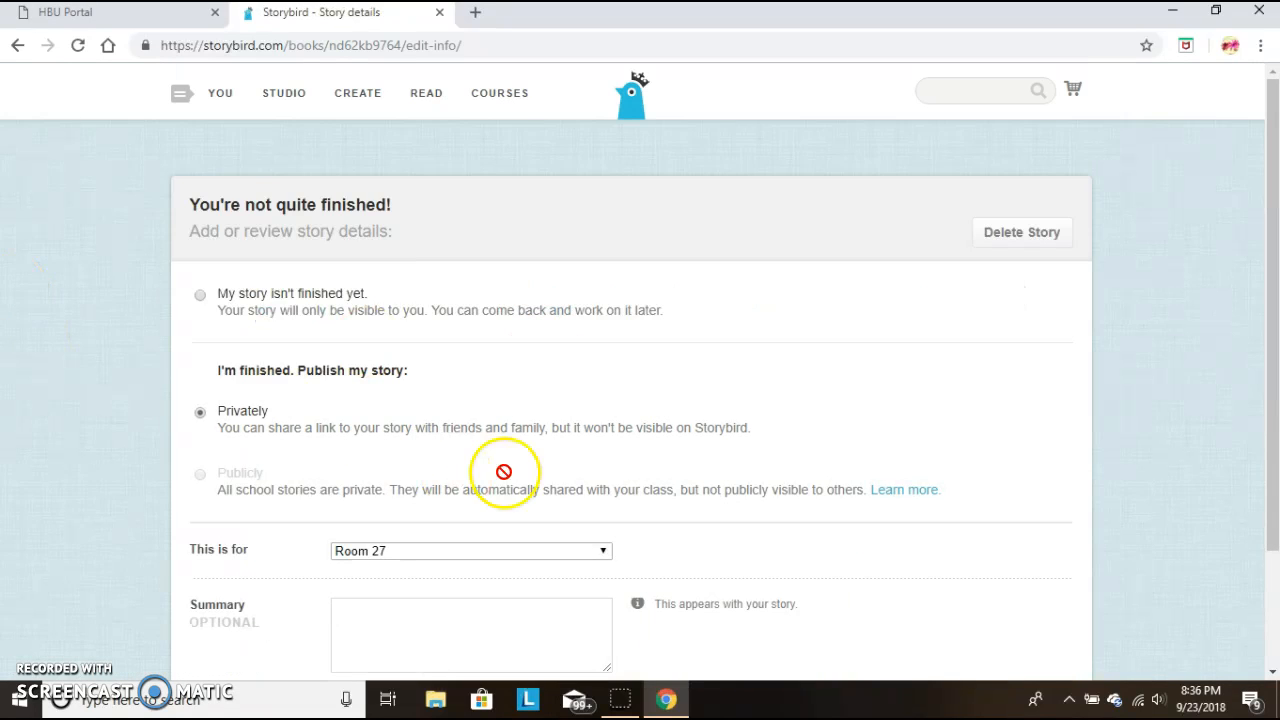
pyautogui.moveTo(1271, 175); pyautogui.dragTo(1259, 331)
pyautogui.click(394, 618)
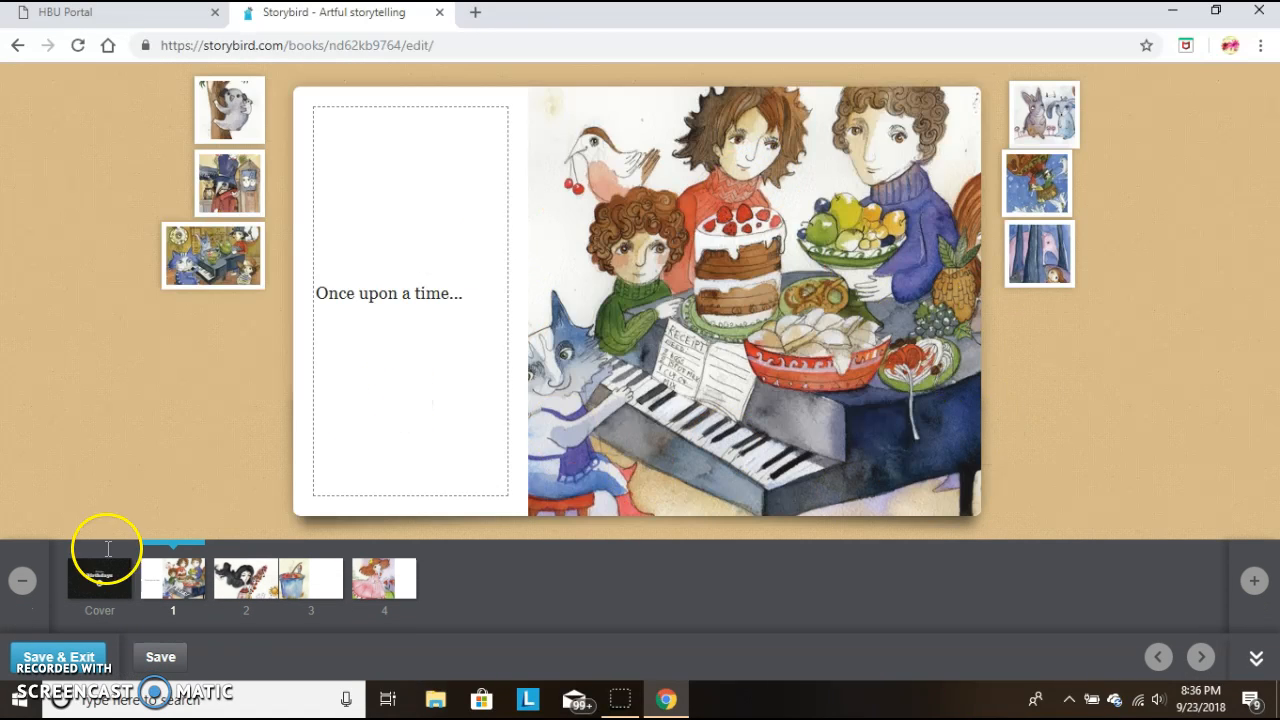
pyautogui.click(237, 585)
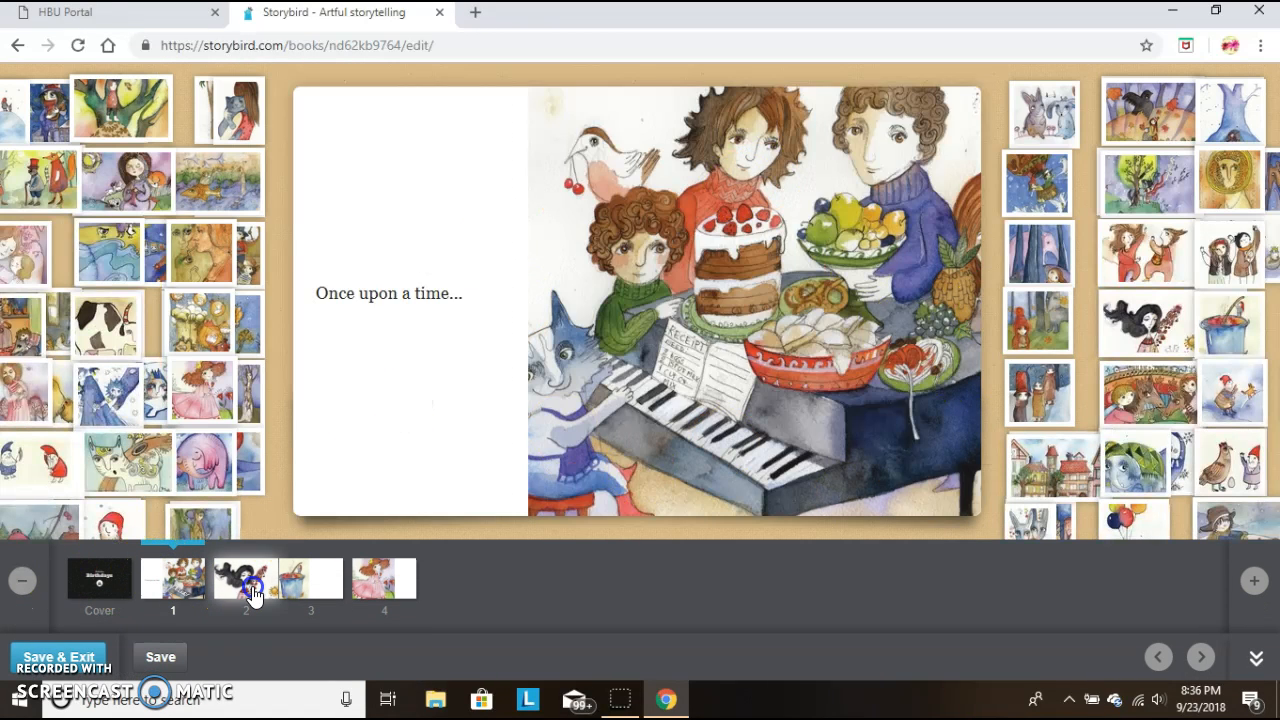
pyautogui.click(337, 592)
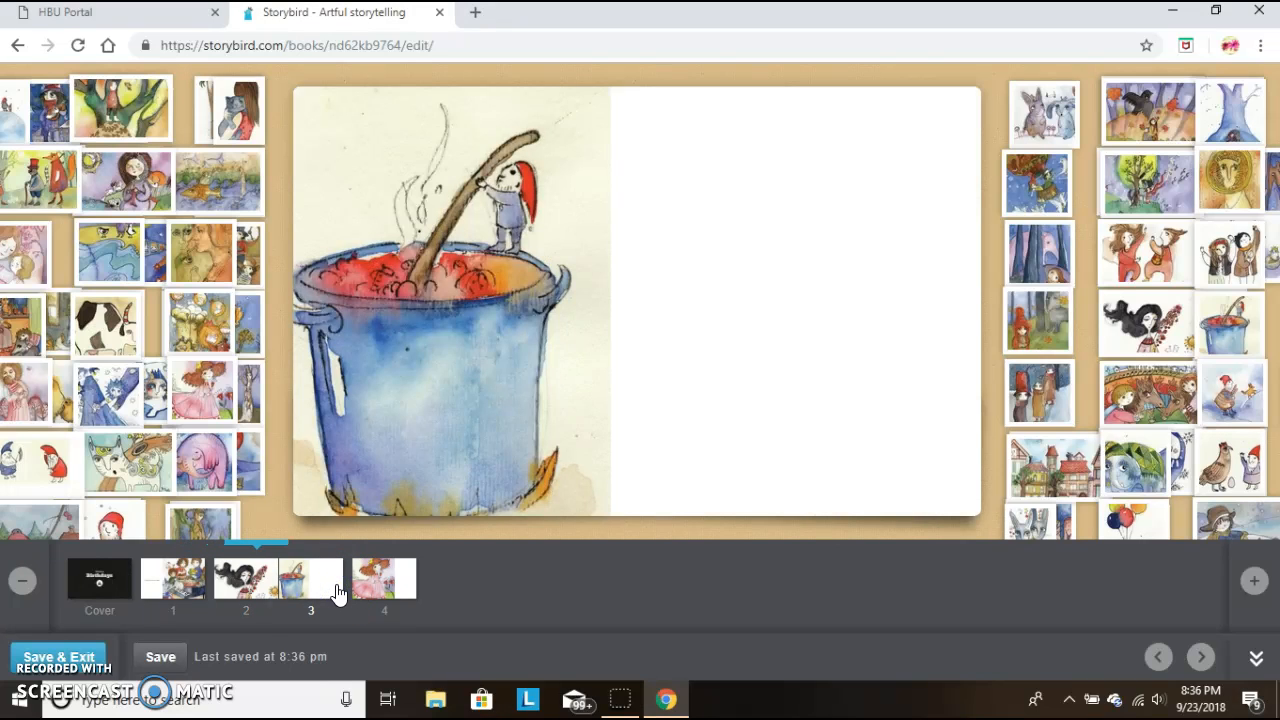
# Save and exit the Birthdays draft, and delete the story permanently.
pyautogui.click(68, 662)
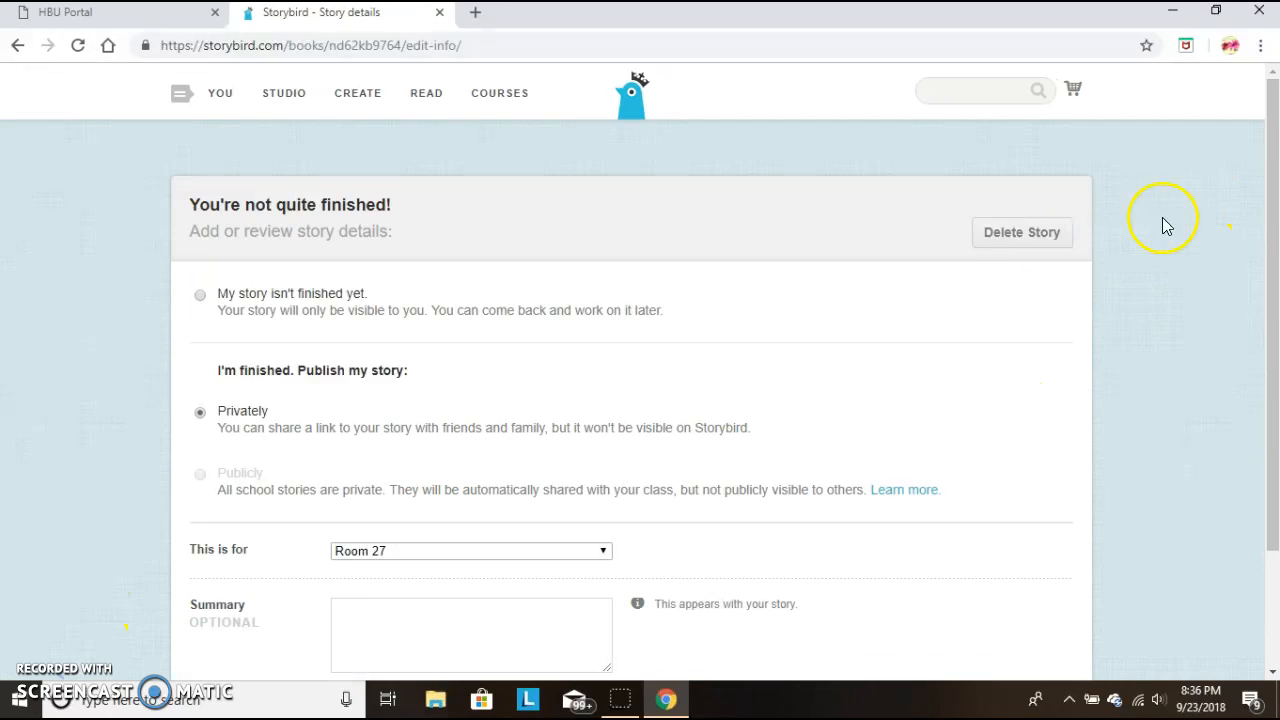
pyautogui.click(1010, 234)
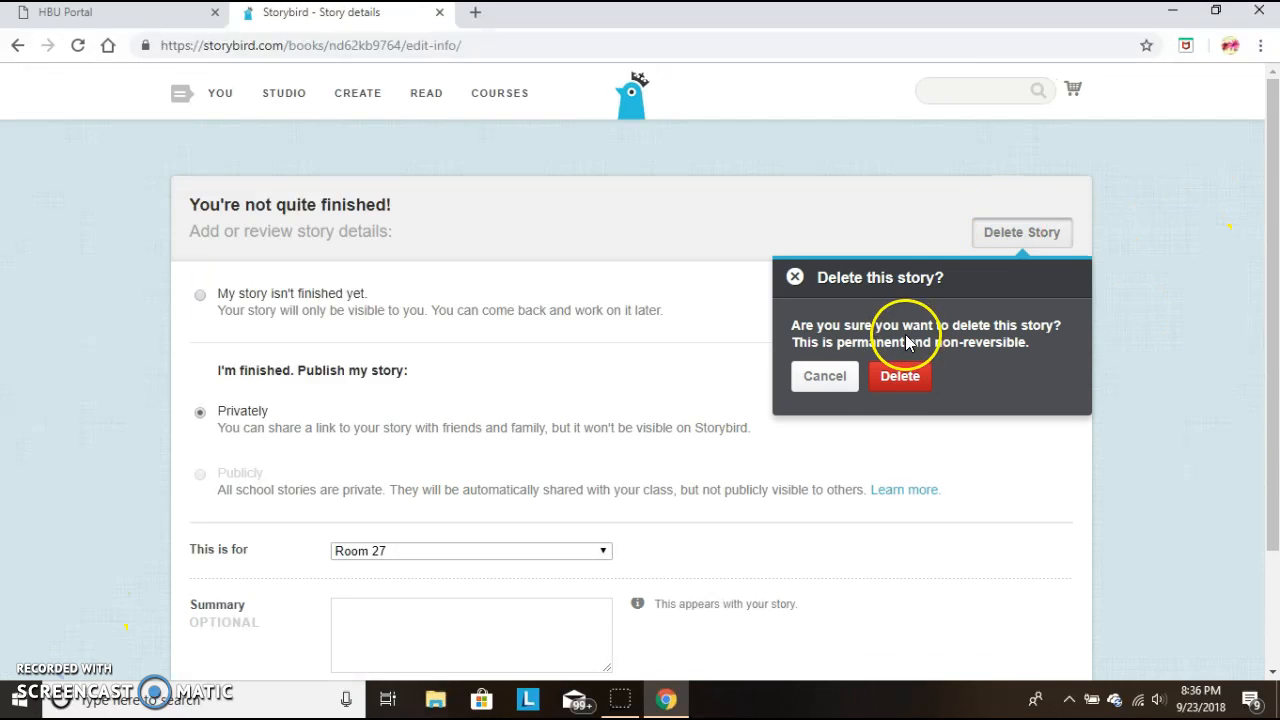
pyautogui.click(900, 378)
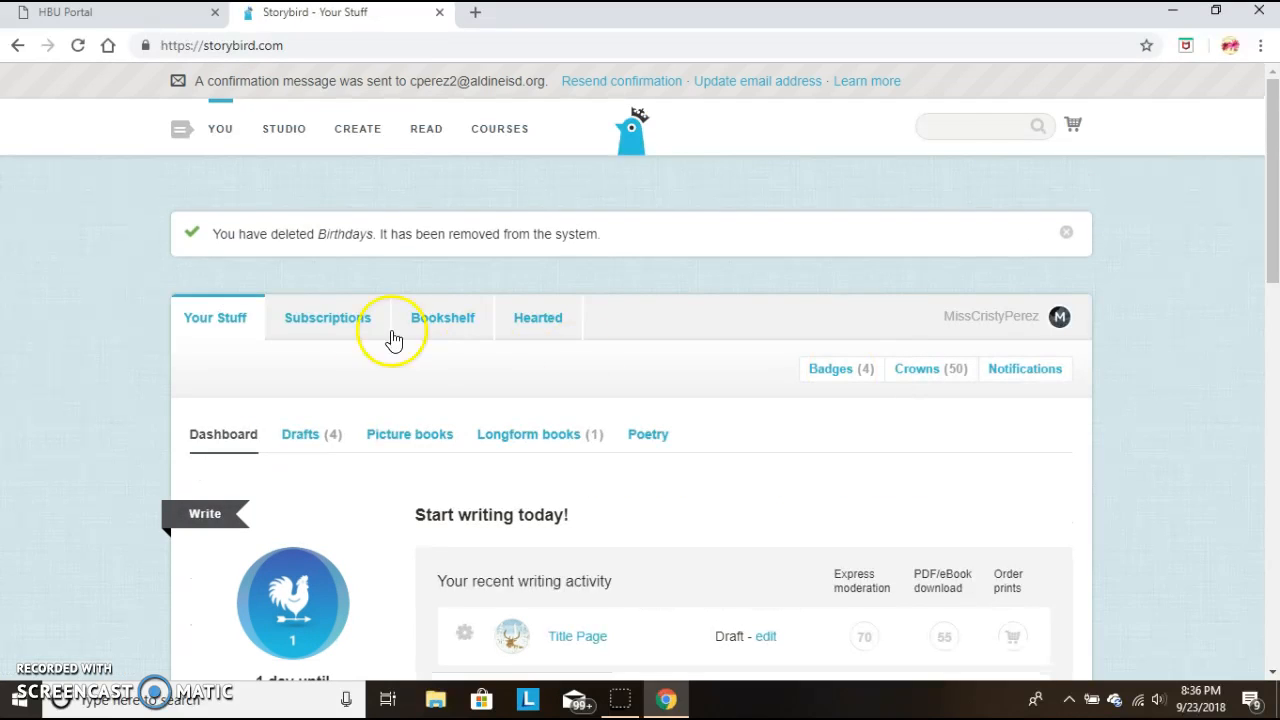
# Start a new poem from the artwork of the scowling mouse in a striped sweater.
pyautogui.click(376, 134)
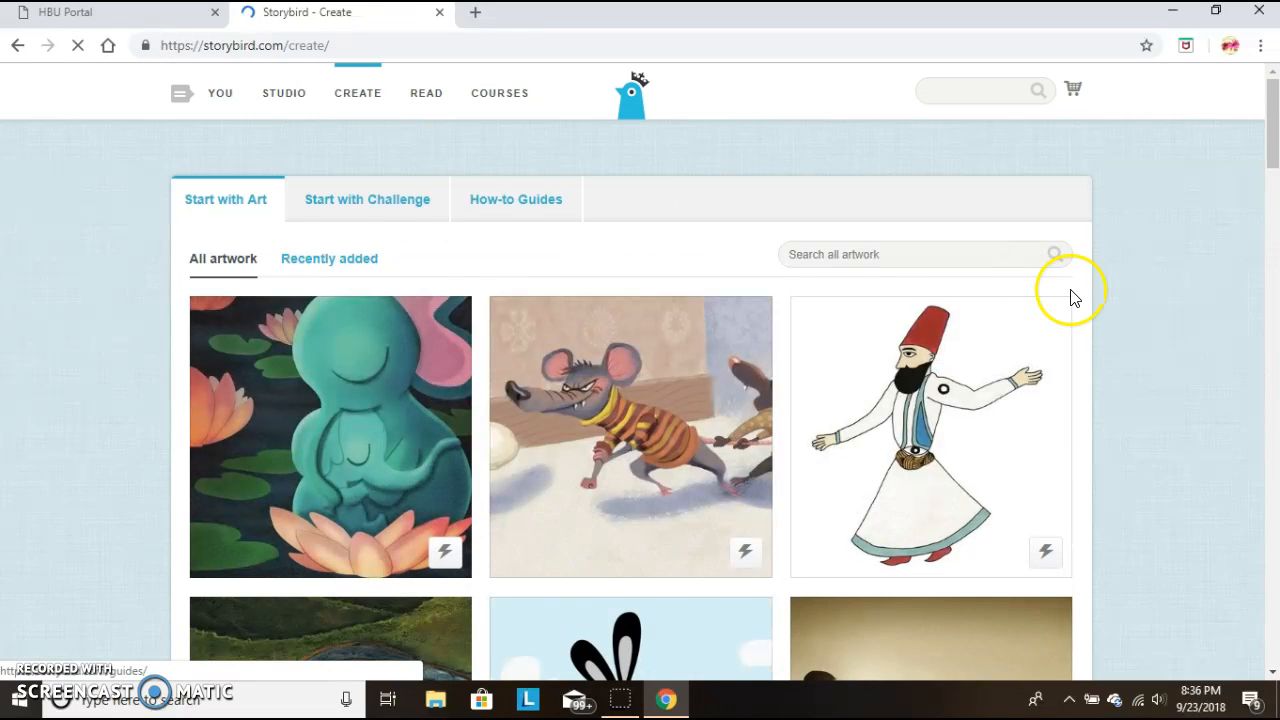
pyautogui.moveTo(1274, 118)
pyautogui.mouseDown()
pyautogui.moveTo(1269, 186)
pyautogui.moveTo(1269, 134)
pyautogui.mouseUp()
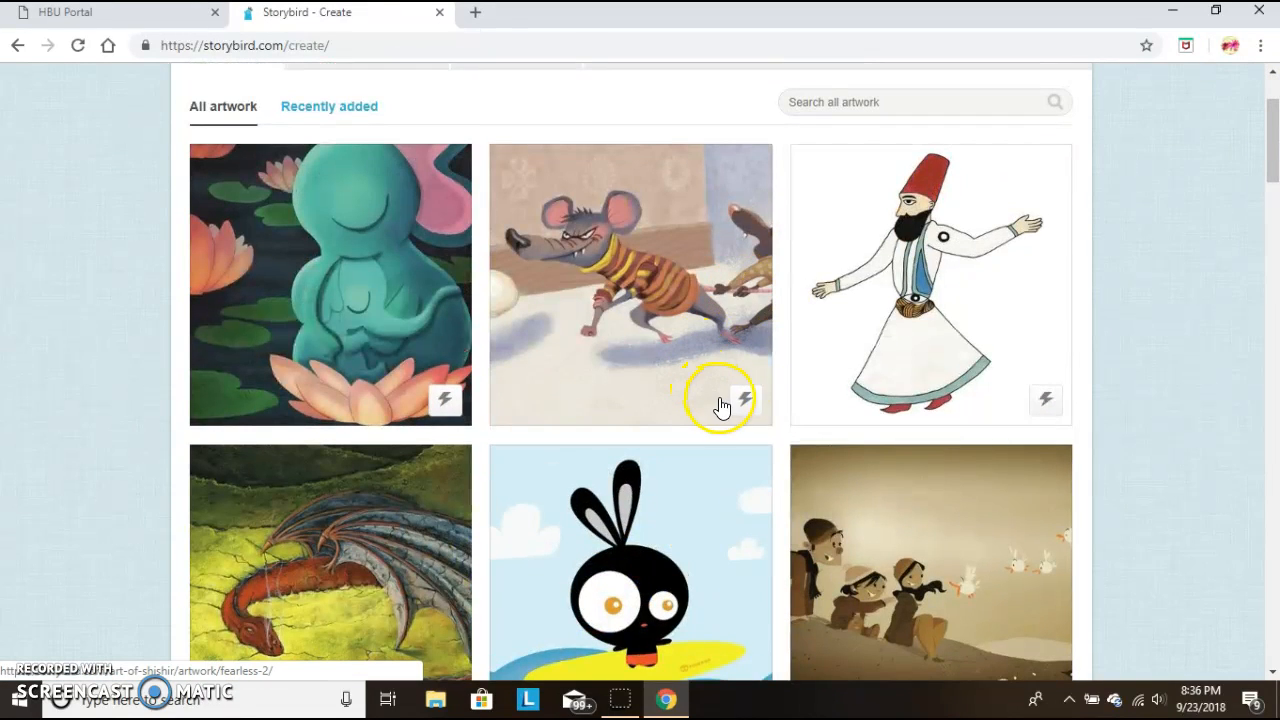
pyautogui.click(750, 408)
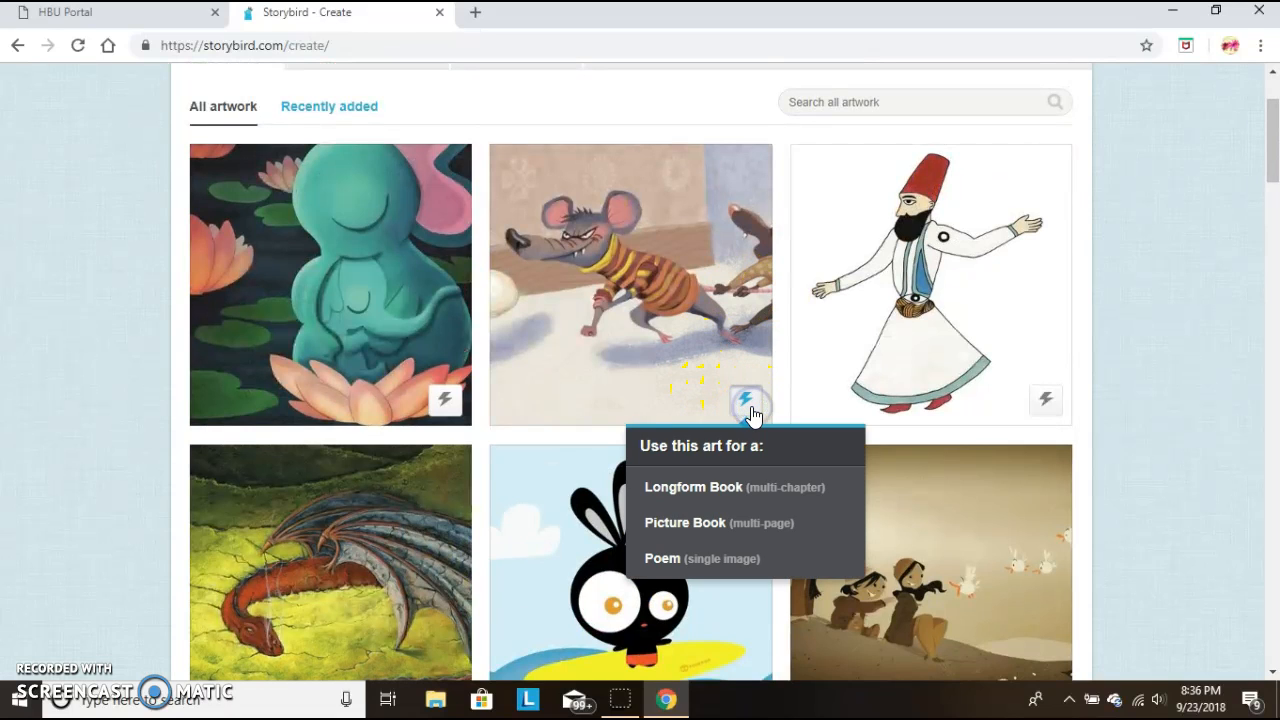
pyautogui.click(676, 560)
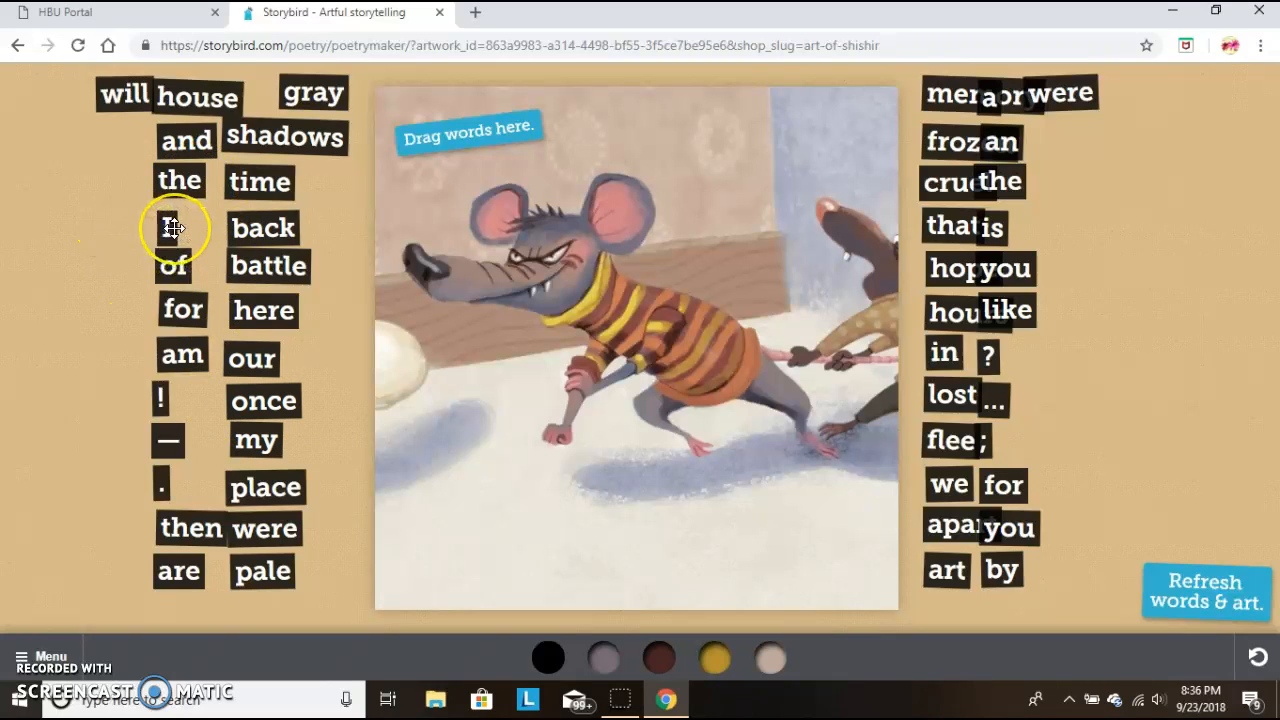
# Place the word tiles "I", "am", "gray" and "!" in a line above the mouse's head.
pyautogui.moveTo(173, 228); pyautogui.dragTo(491, 242)
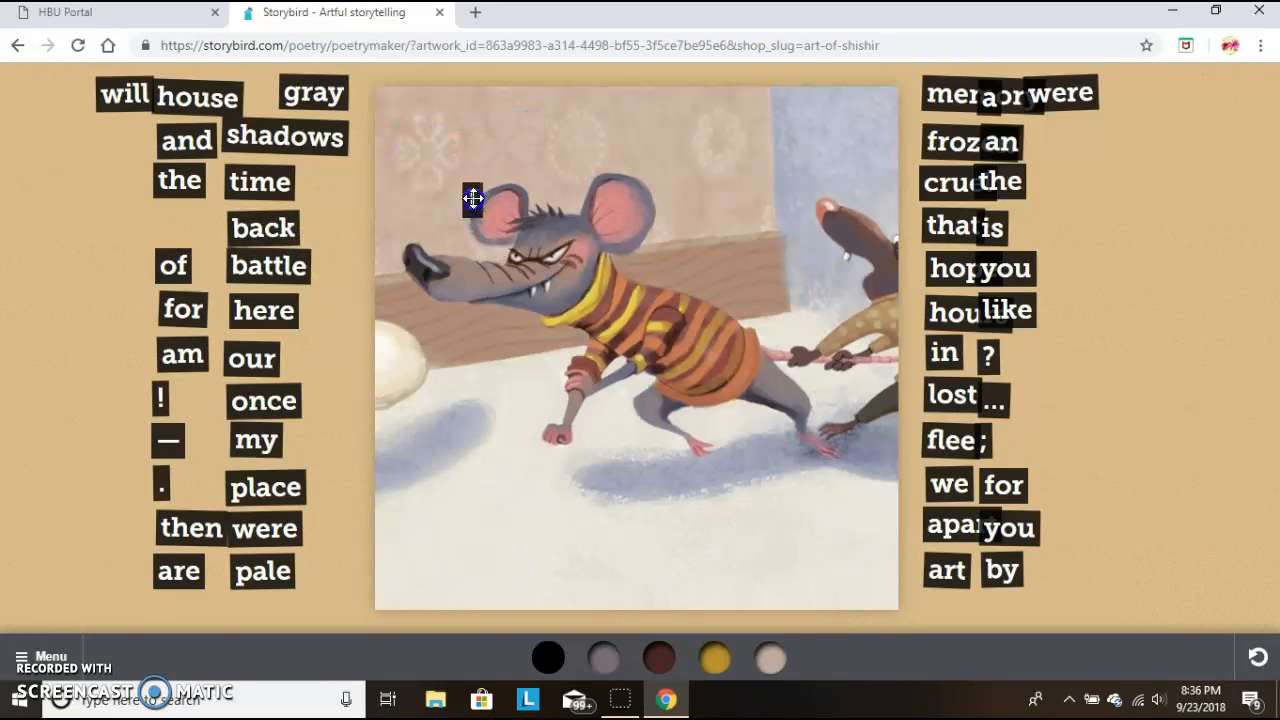
pyautogui.click(187, 354)
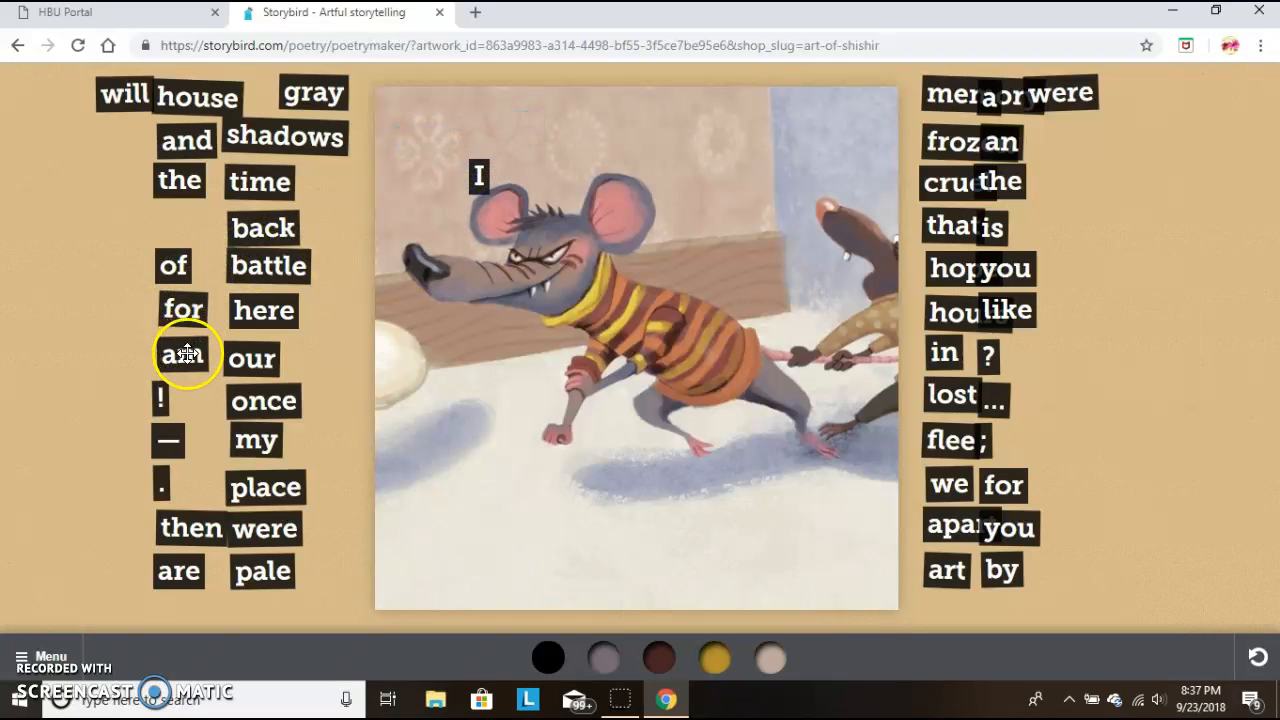
pyautogui.moveTo(189, 355); pyautogui.dragTo(542, 174)
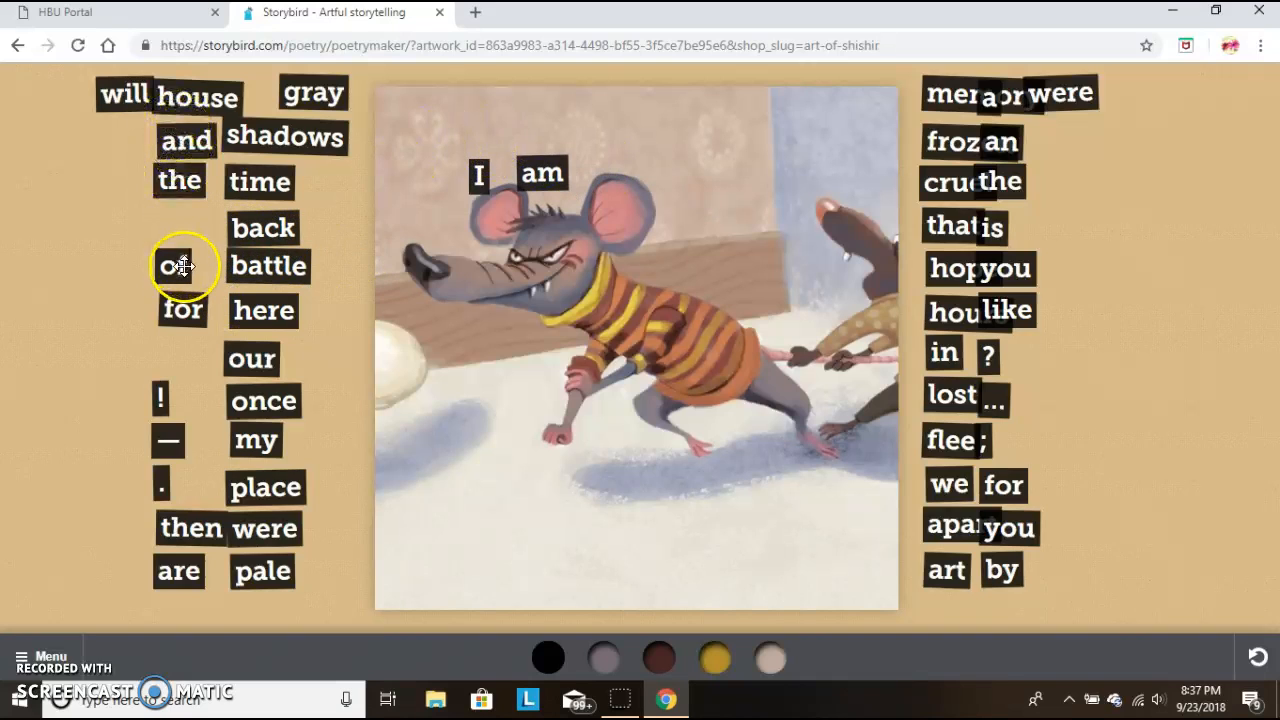
pyautogui.moveTo(323, 92); pyautogui.dragTo(610, 178)
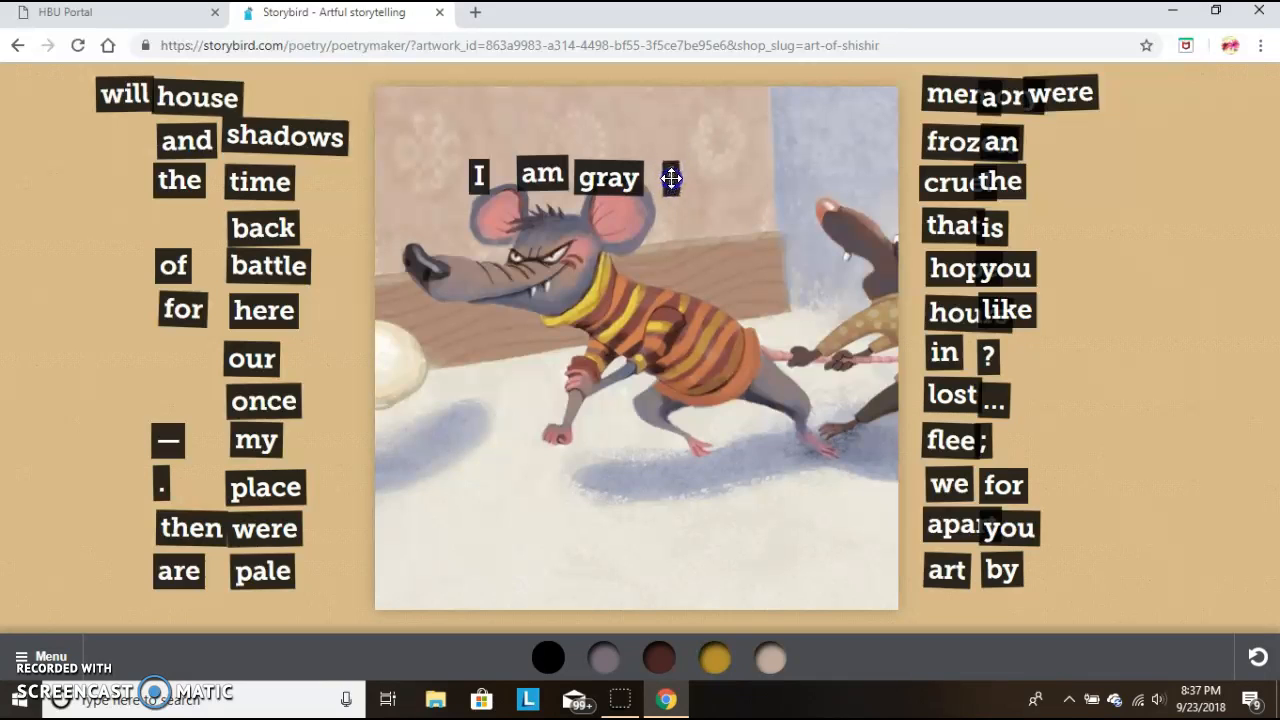
# Try the gray, dark brown and mustard word-tile colours, and choose the light tan one.
pyautogui.click(604, 658)
pyautogui.click(642, 656)
pyautogui.click(662, 657)
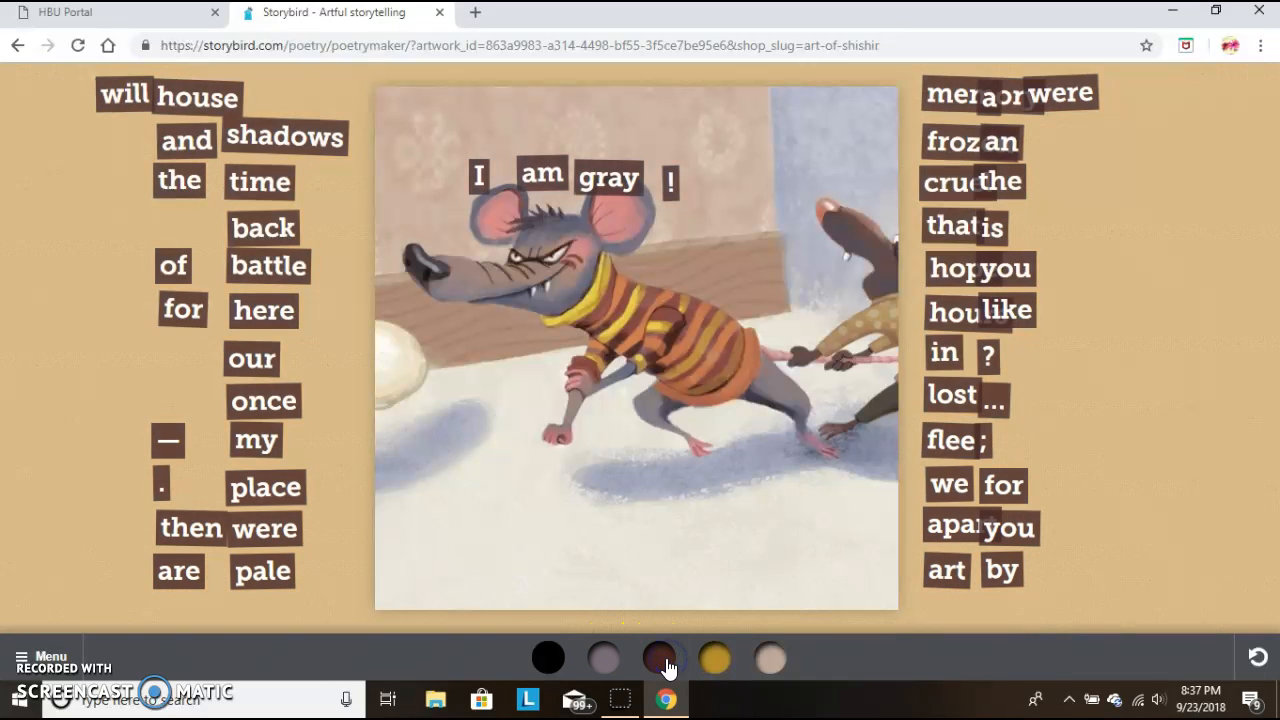
pyautogui.click(716, 660)
pyautogui.click(768, 658)
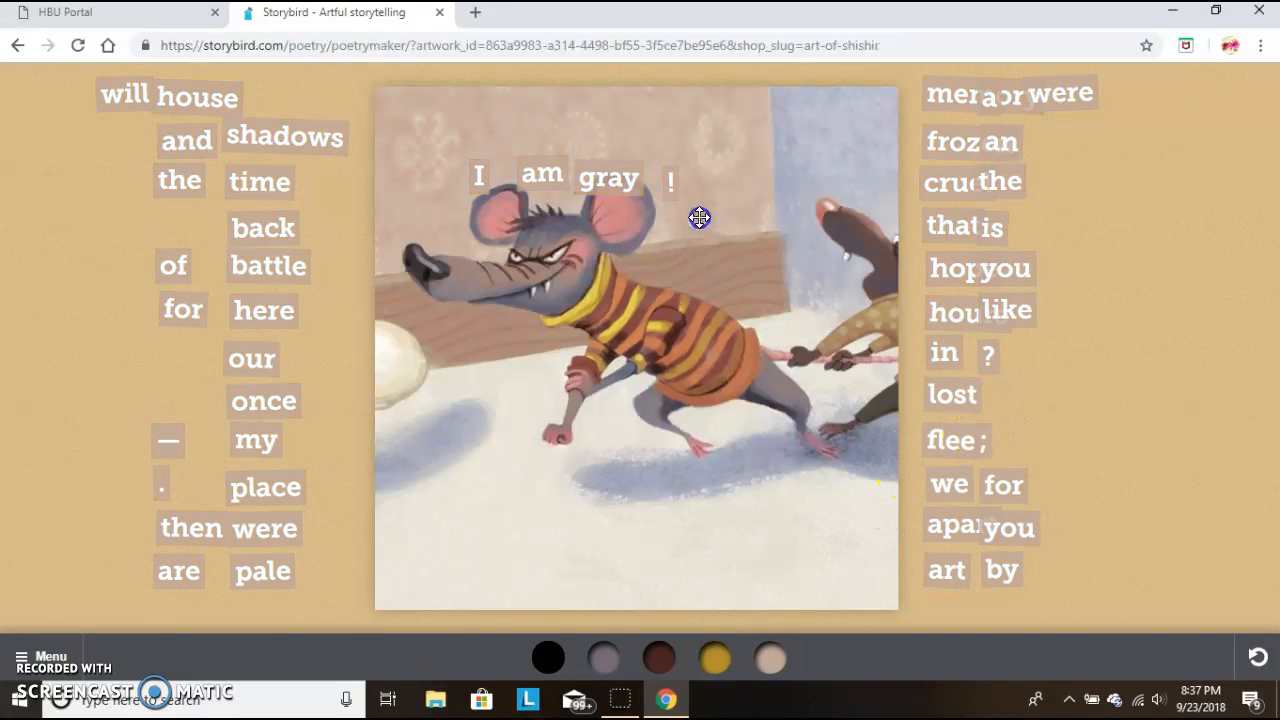
# Move the "..." tile off the artwork back among the words, and exit the poem without publishing it.
pyautogui.moveTo(700, 218); pyautogui.dragTo(710, 257)
pyautogui.moveTo(843, 327); pyautogui.dragTo(1000, 395)
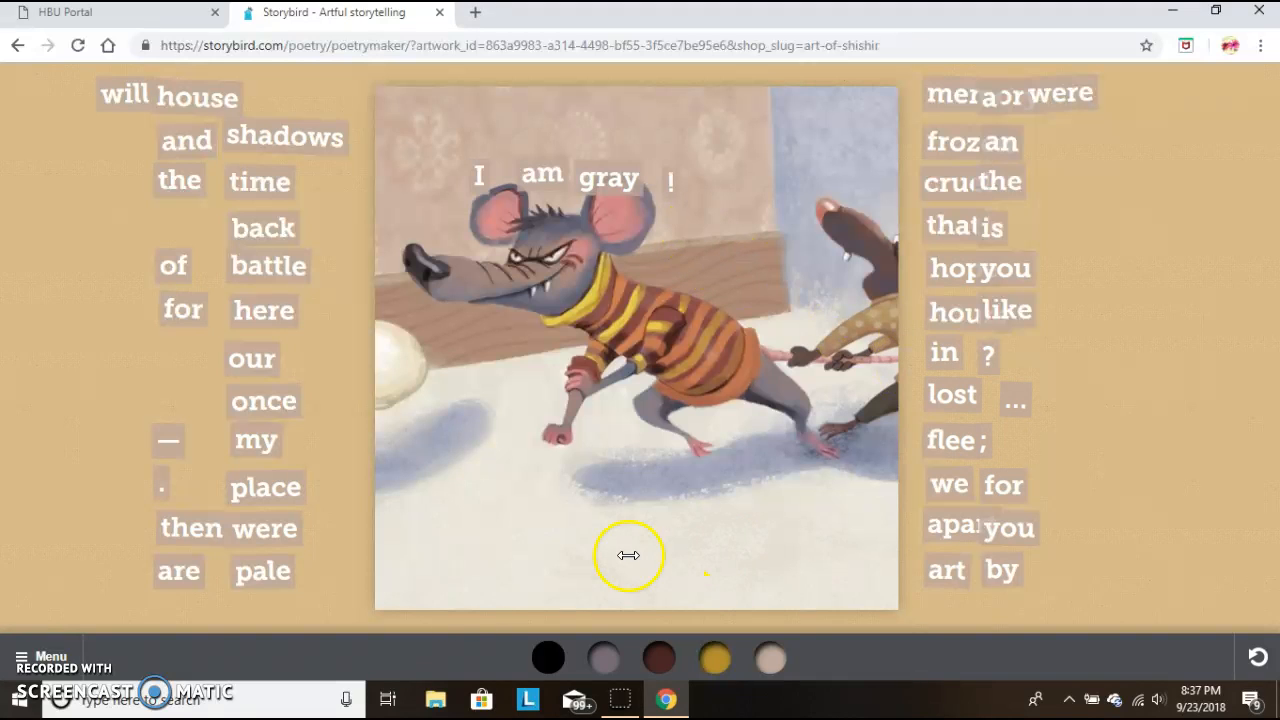
pyautogui.click(68, 652)
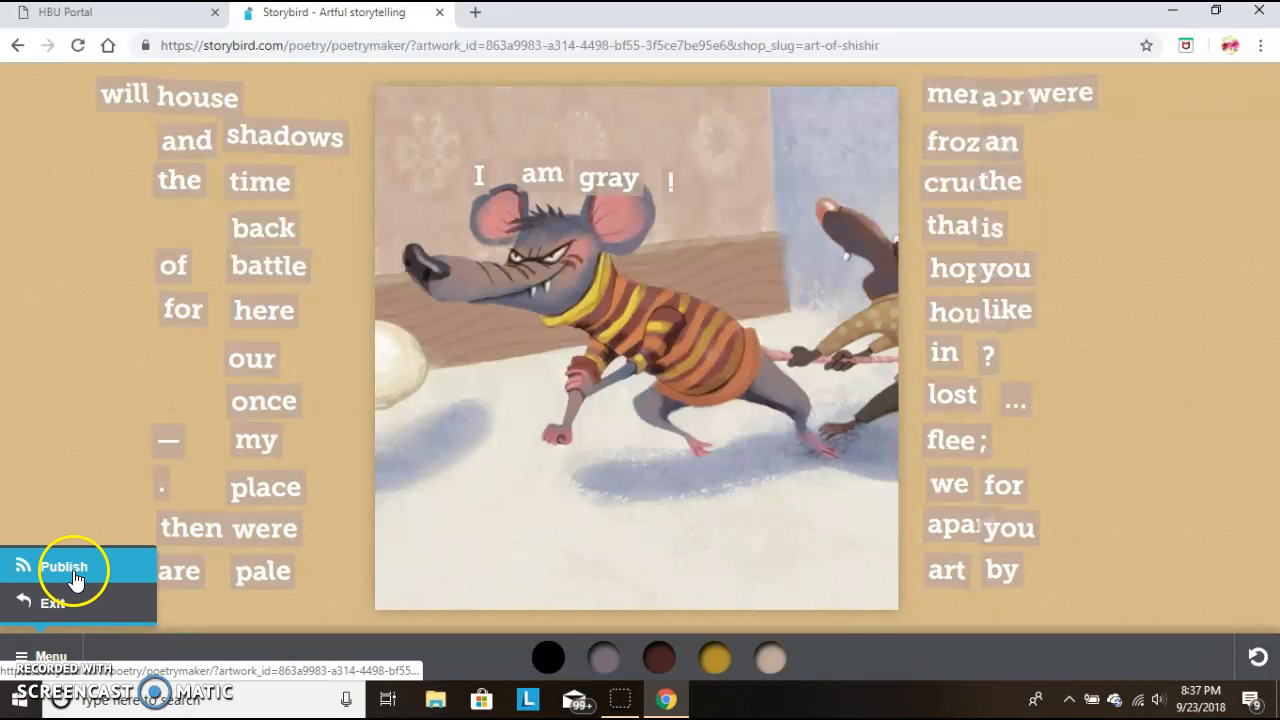
pyautogui.click(86, 603)
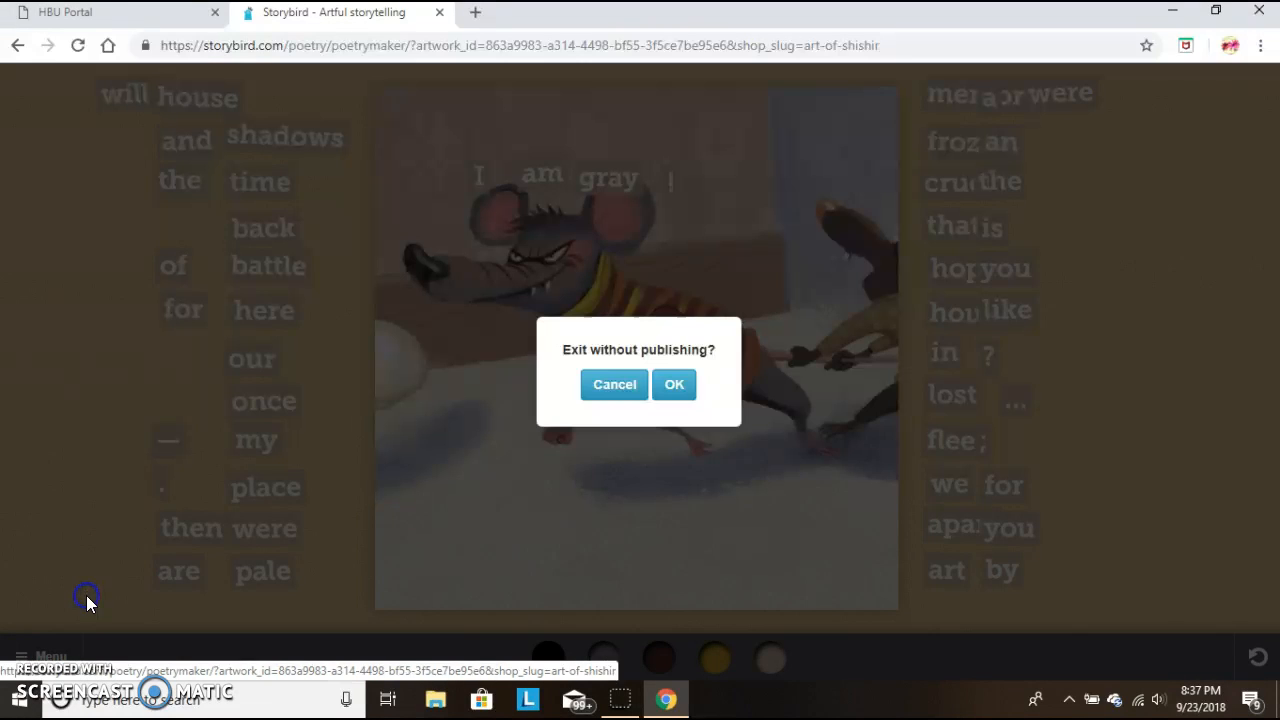
pyautogui.click(669, 387)
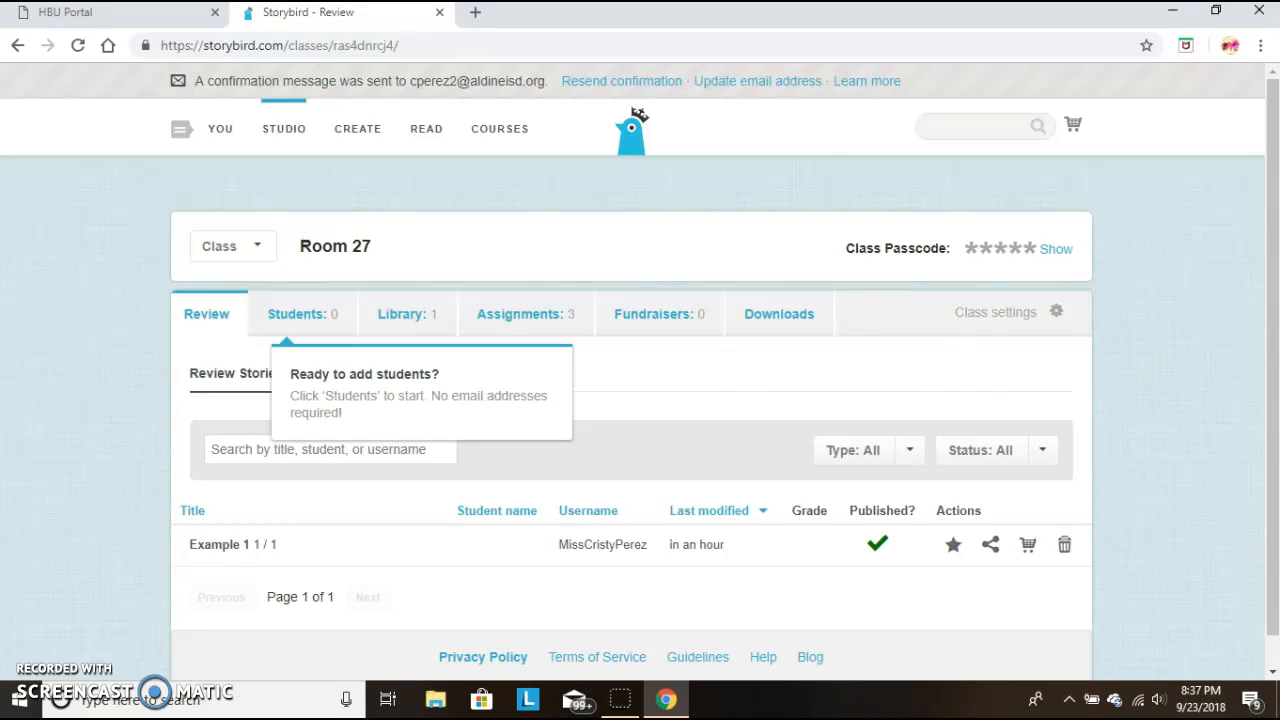
# Open the student accounts page of the Room 27 class.
pyautogui.moveTo(1273, 265); pyautogui.dragTo(1273, 301)
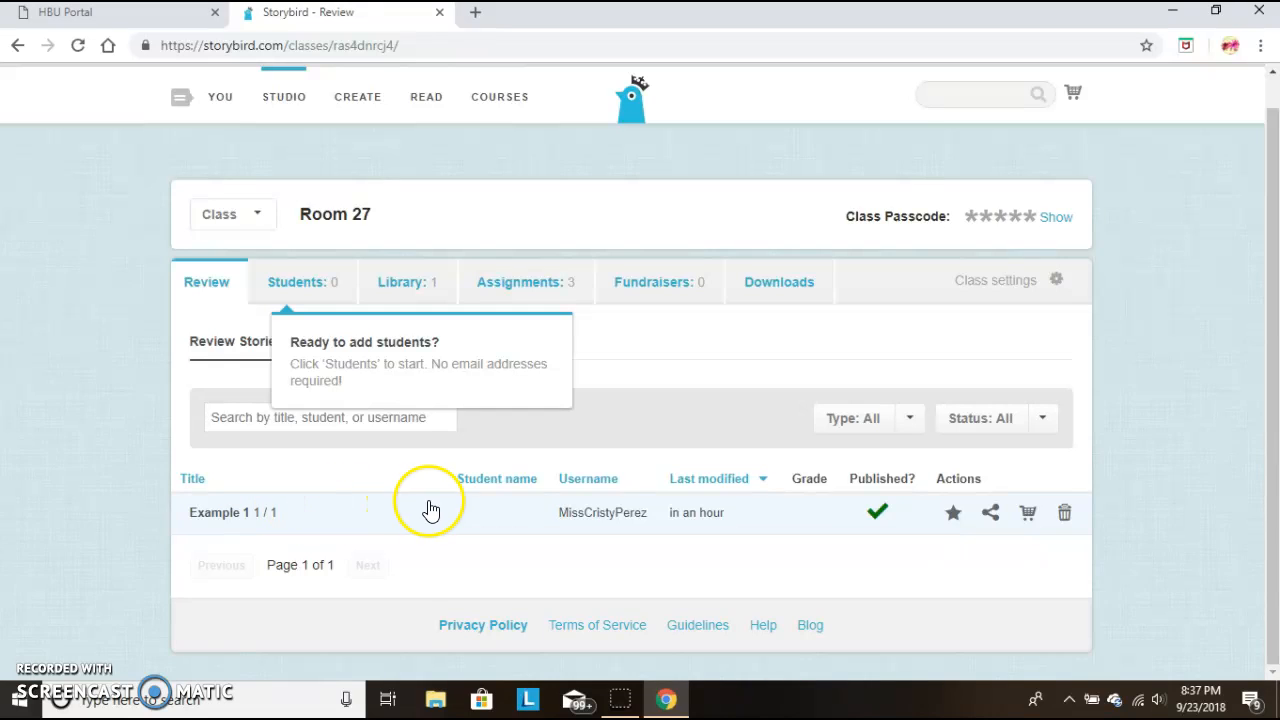
pyautogui.click(303, 287)
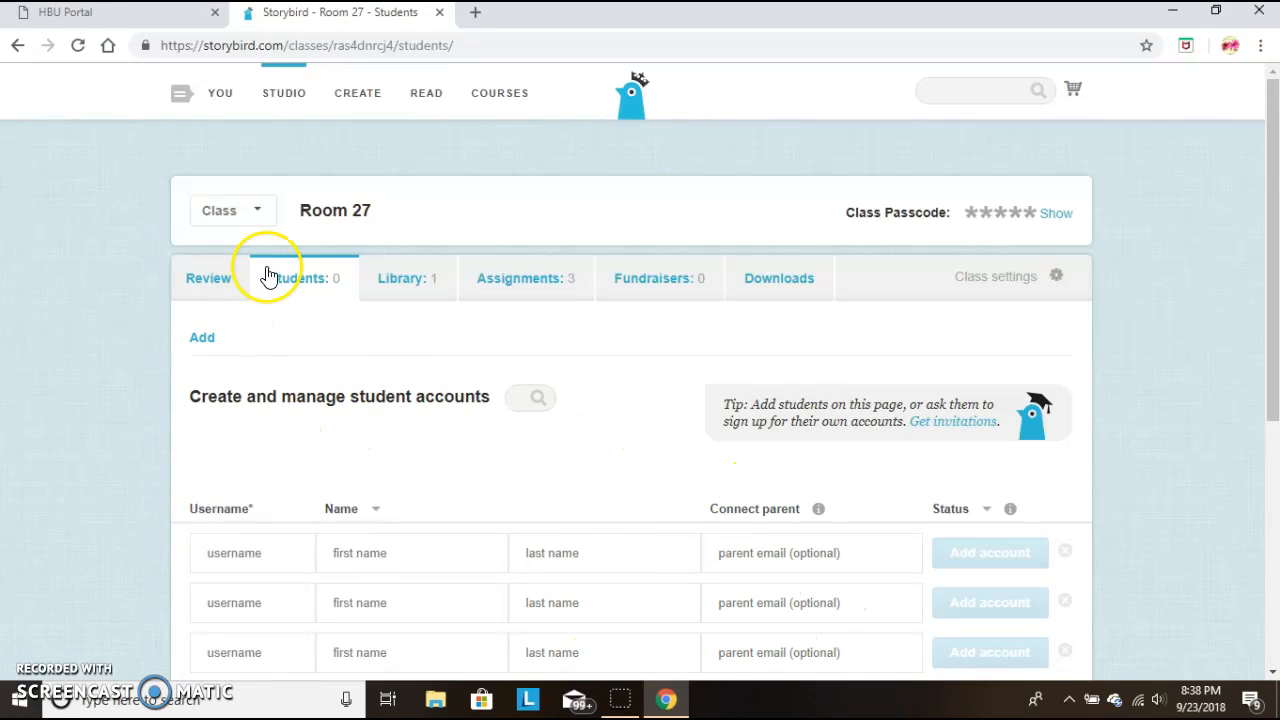
# Look through the Room 27 class library and the Storybird challenges on its assignments page.
pyautogui.click(409, 286)
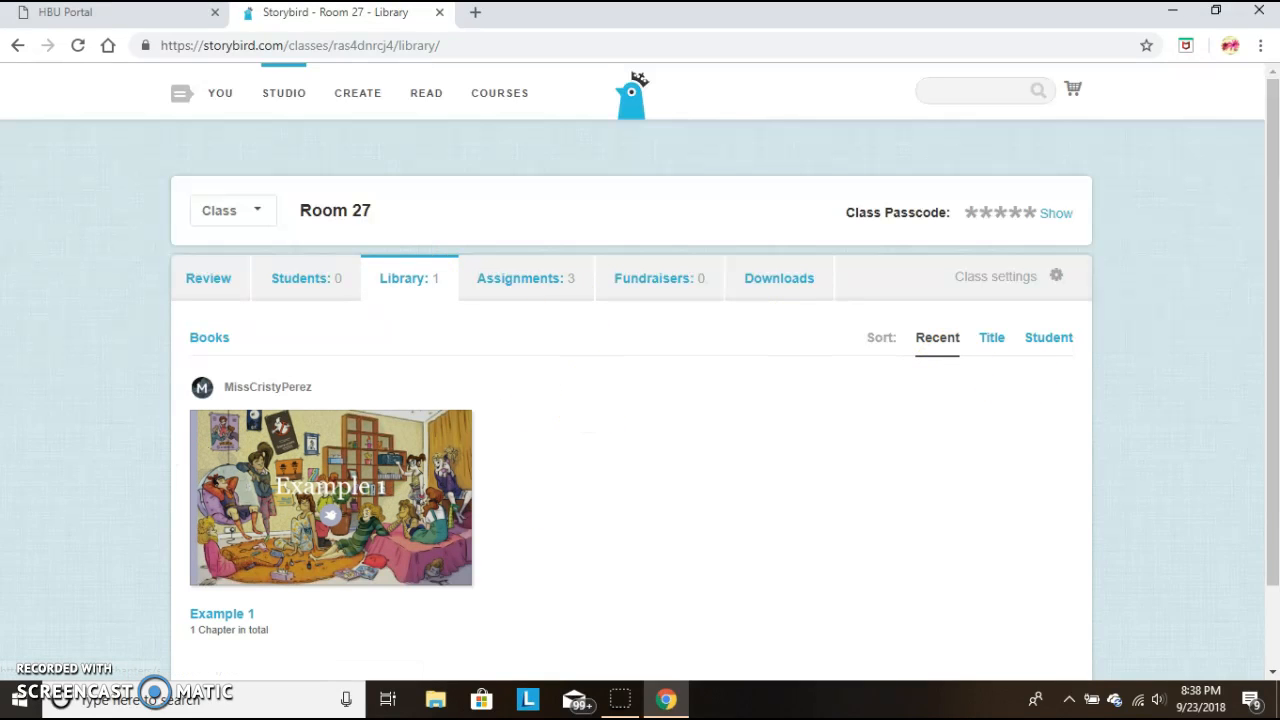
pyautogui.moveTo(1277, 208); pyautogui.dragTo(1267, 274)
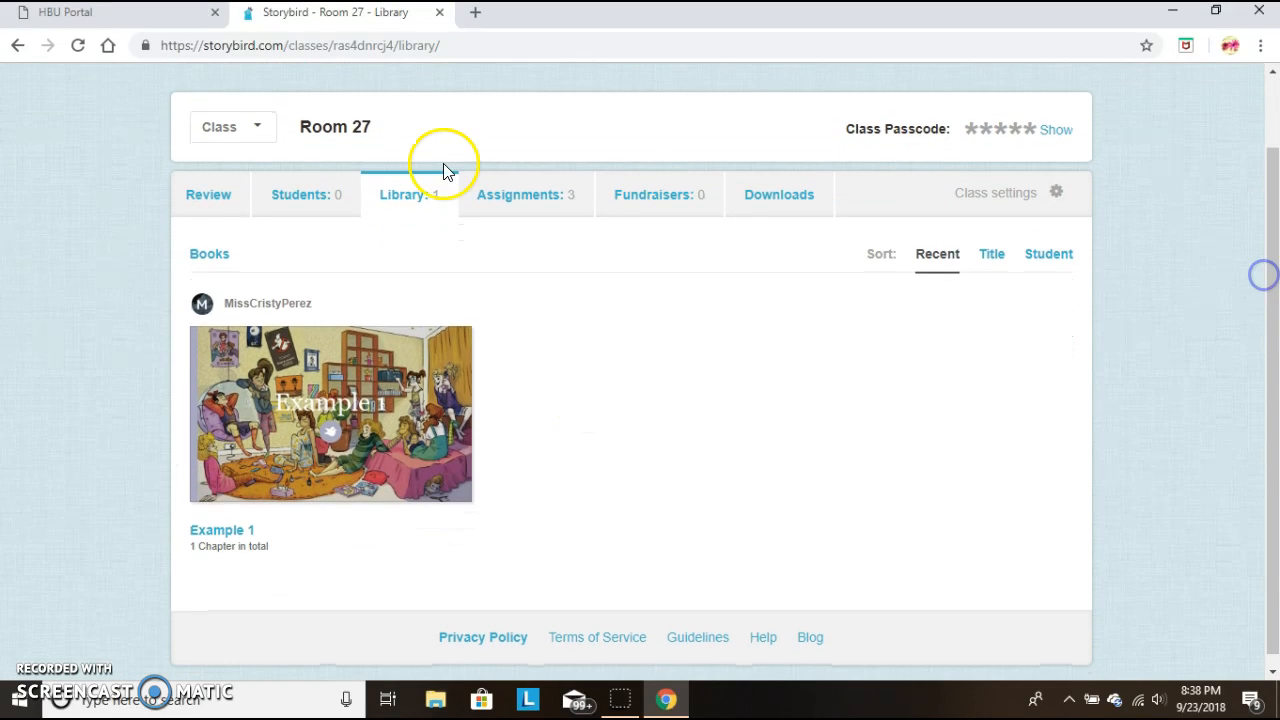
pyautogui.click(509, 199)
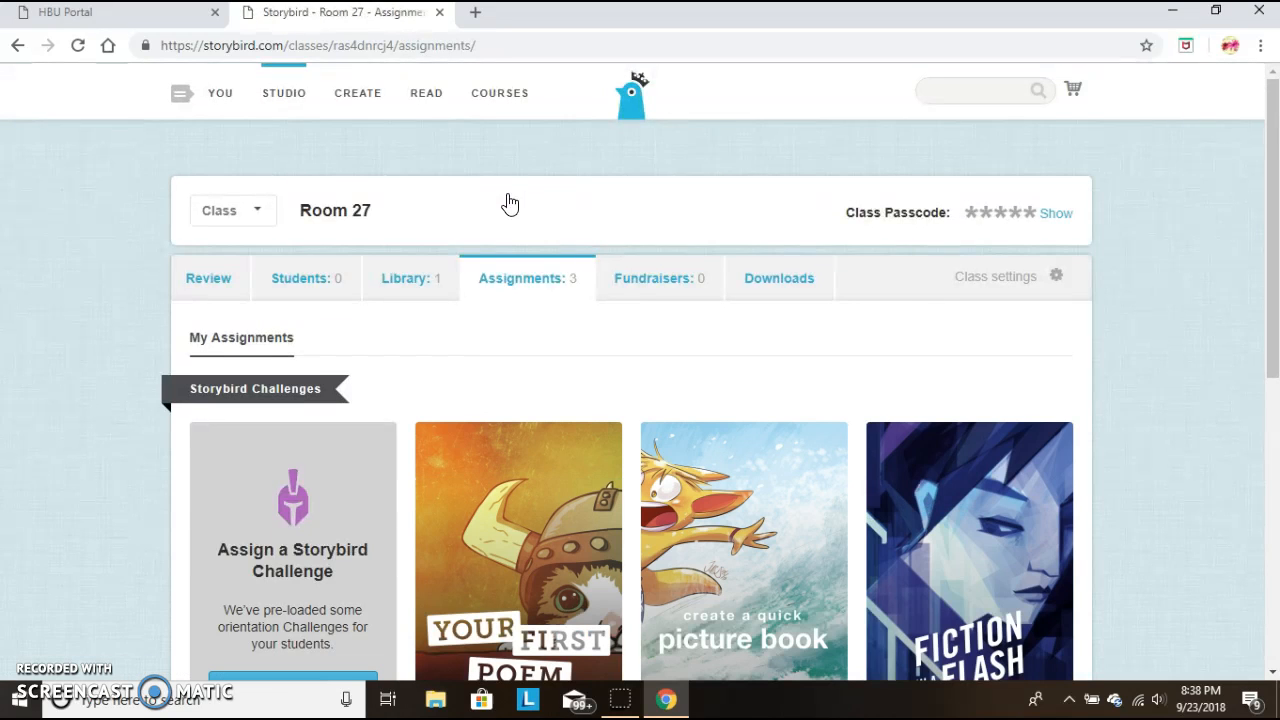
pyautogui.moveTo(1271, 98); pyautogui.dragTo(1271, 212)
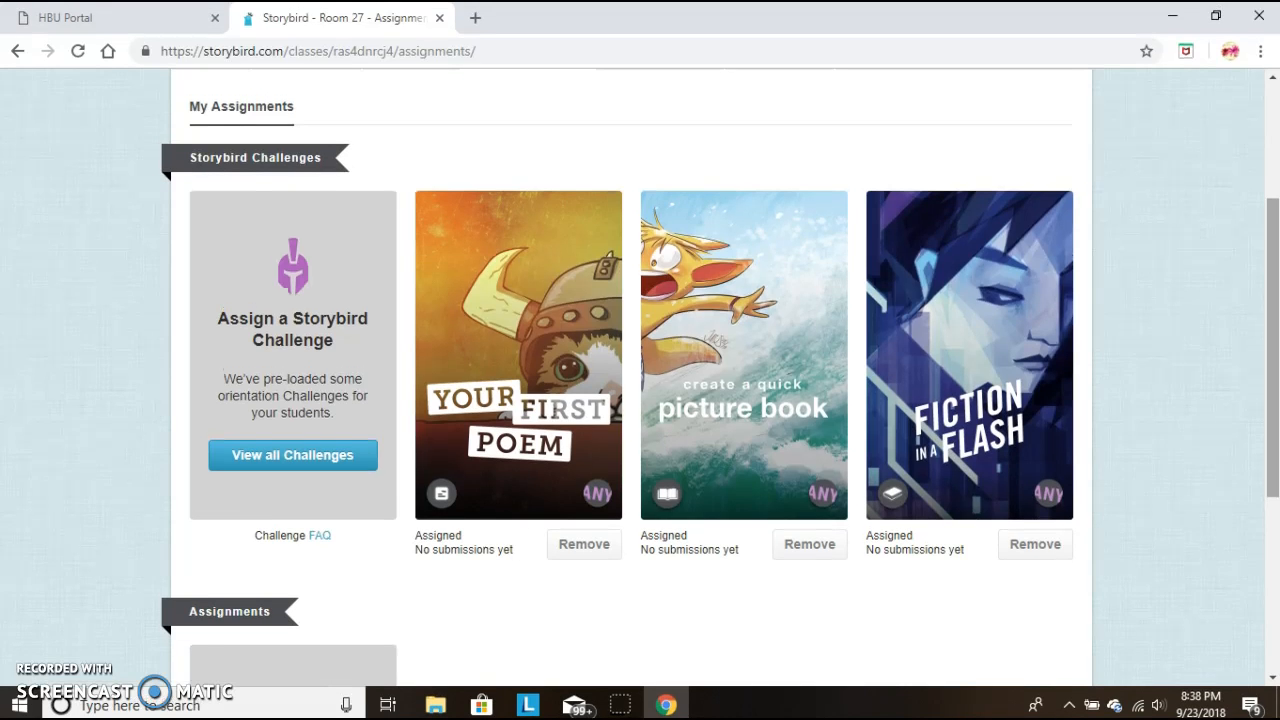
pyautogui.moveTo(1274, 224); pyautogui.dragTo(1274, 220)
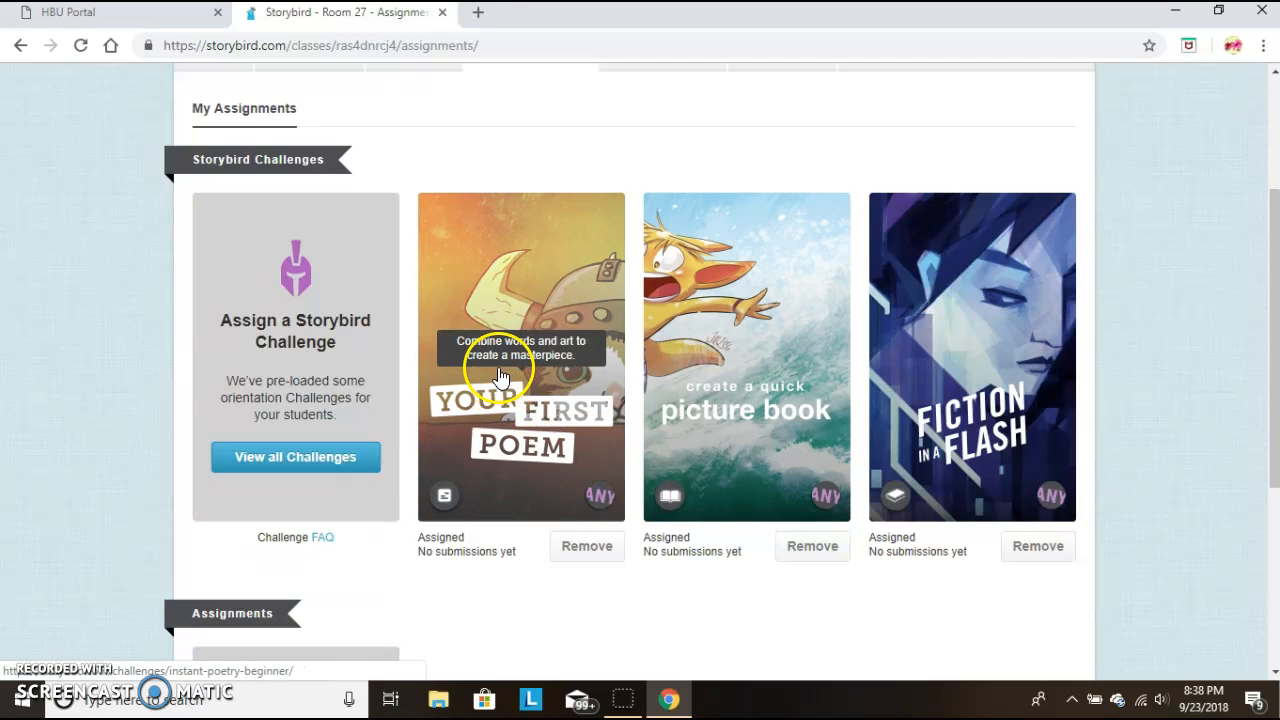
# Open the Your First Poem challenge, skim its description and check which classes it is assigned to.
pyautogui.click(495, 413)
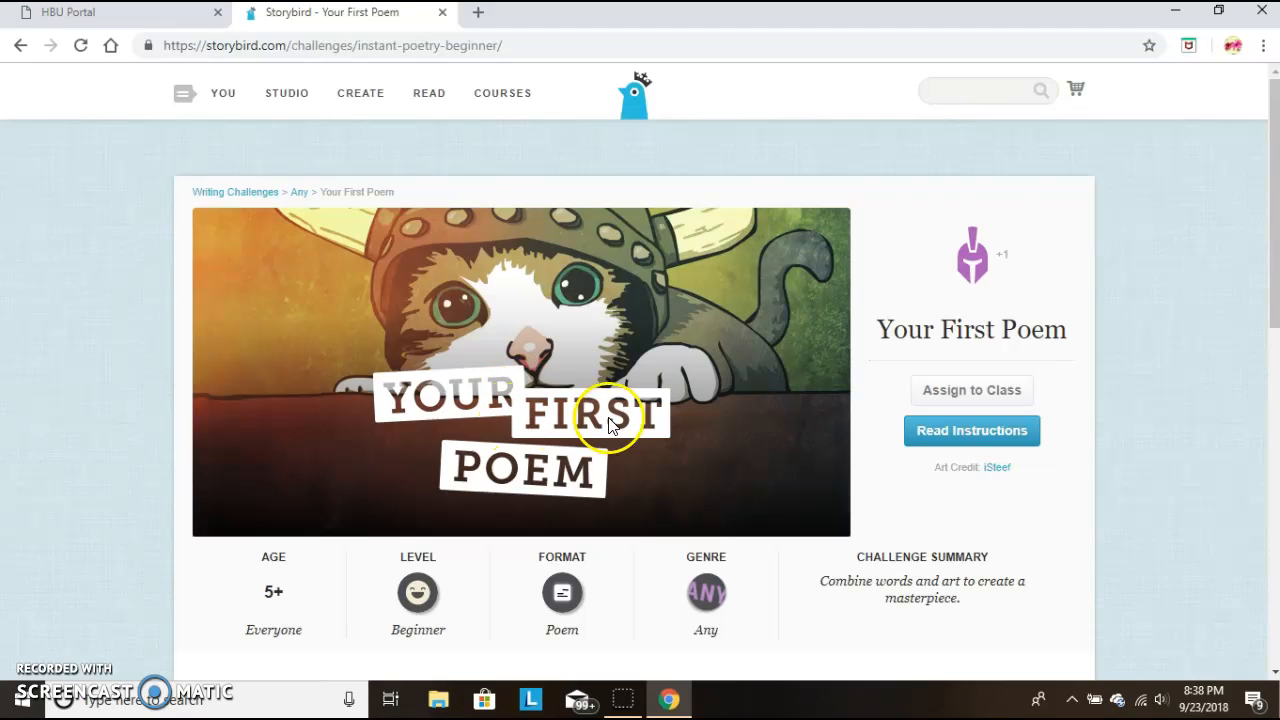
pyautogui.moveTo(1272, 115); pyautogui.dragTo(1272, 307)
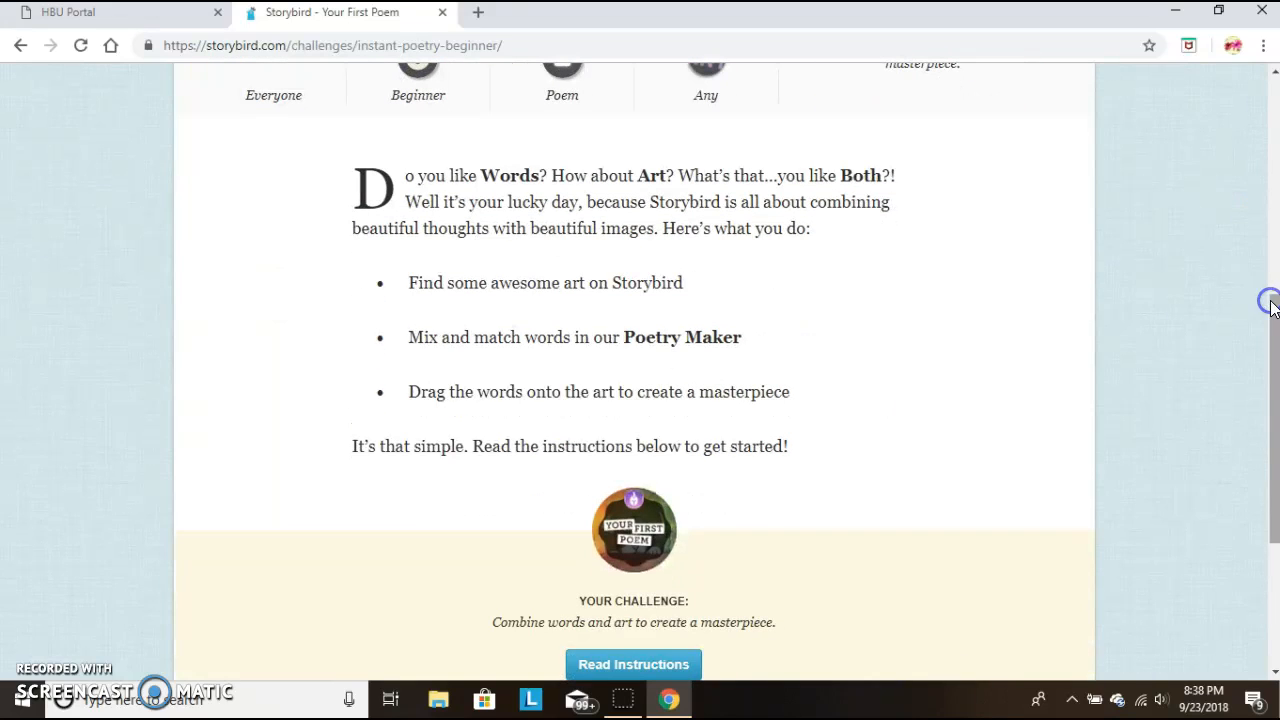
pyautogui.click(1275, 205)
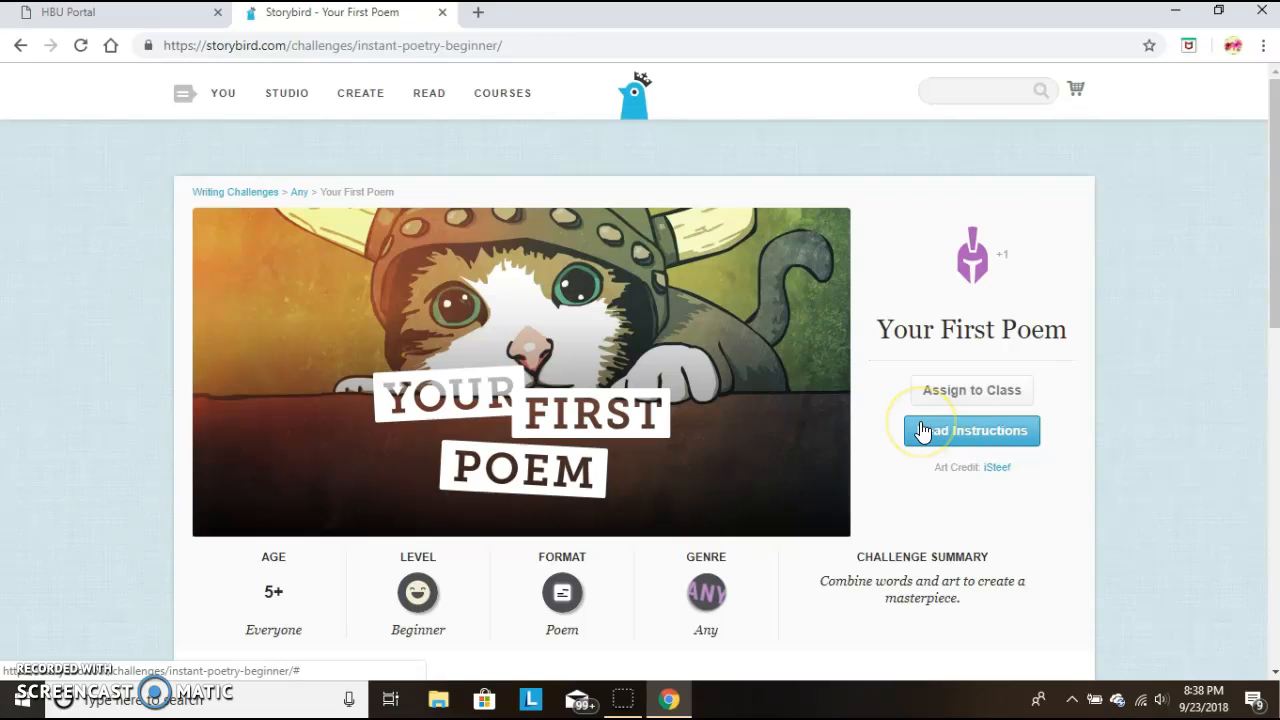
pyautogui.click(960, 400)
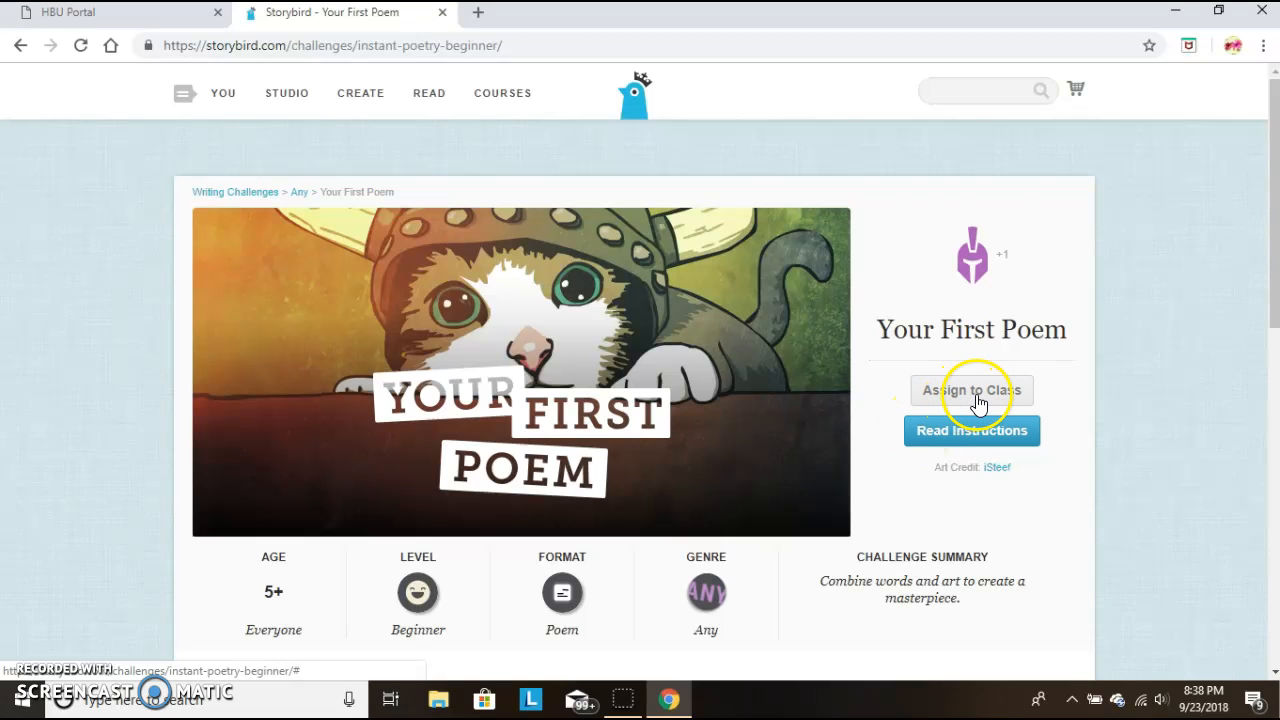
pyautogui.click(978, 401)
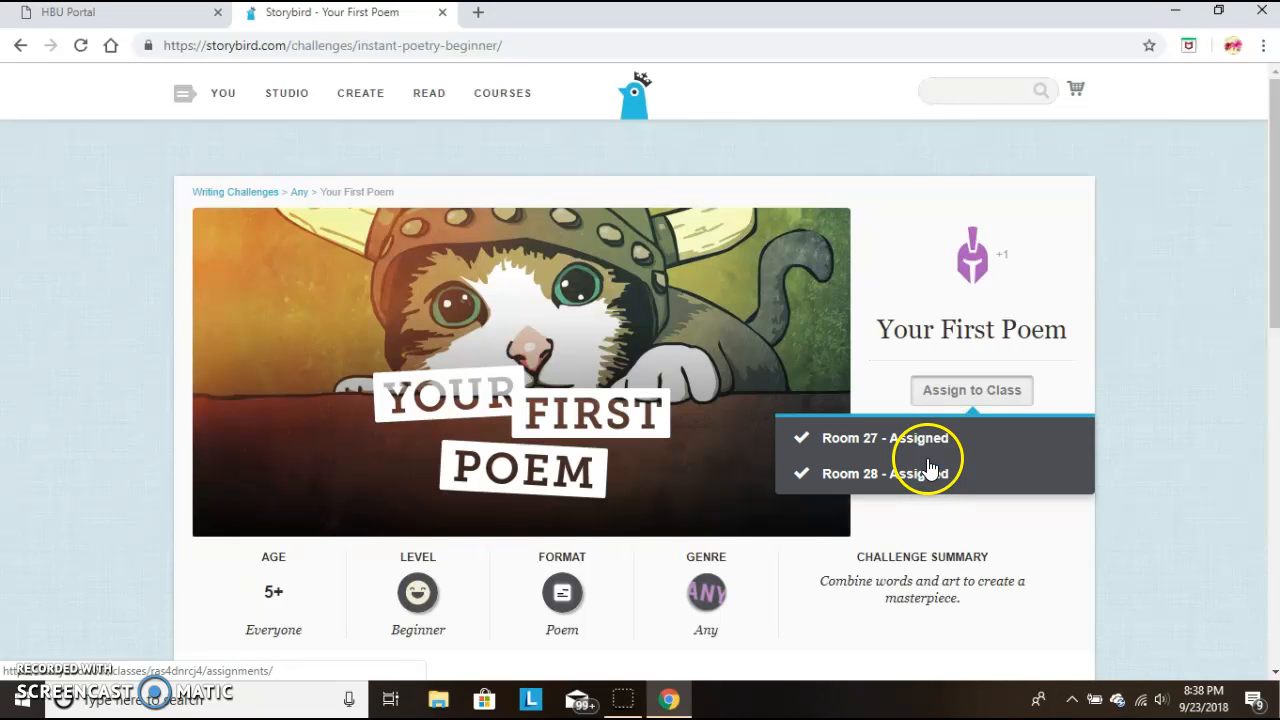
pyautogui.click(1134, 270)
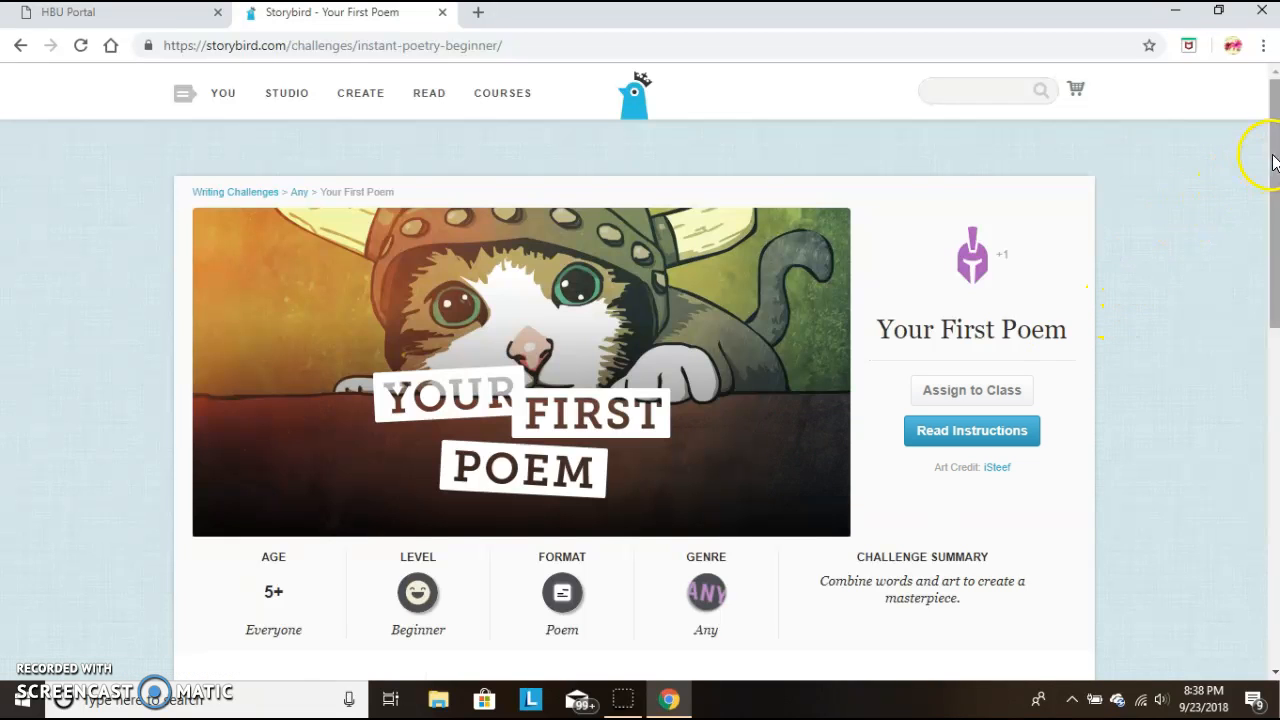
# Read the Your First Poem challenge description all the way down to its entries section.
pyautogui.scroll(-3, 1274, 157)
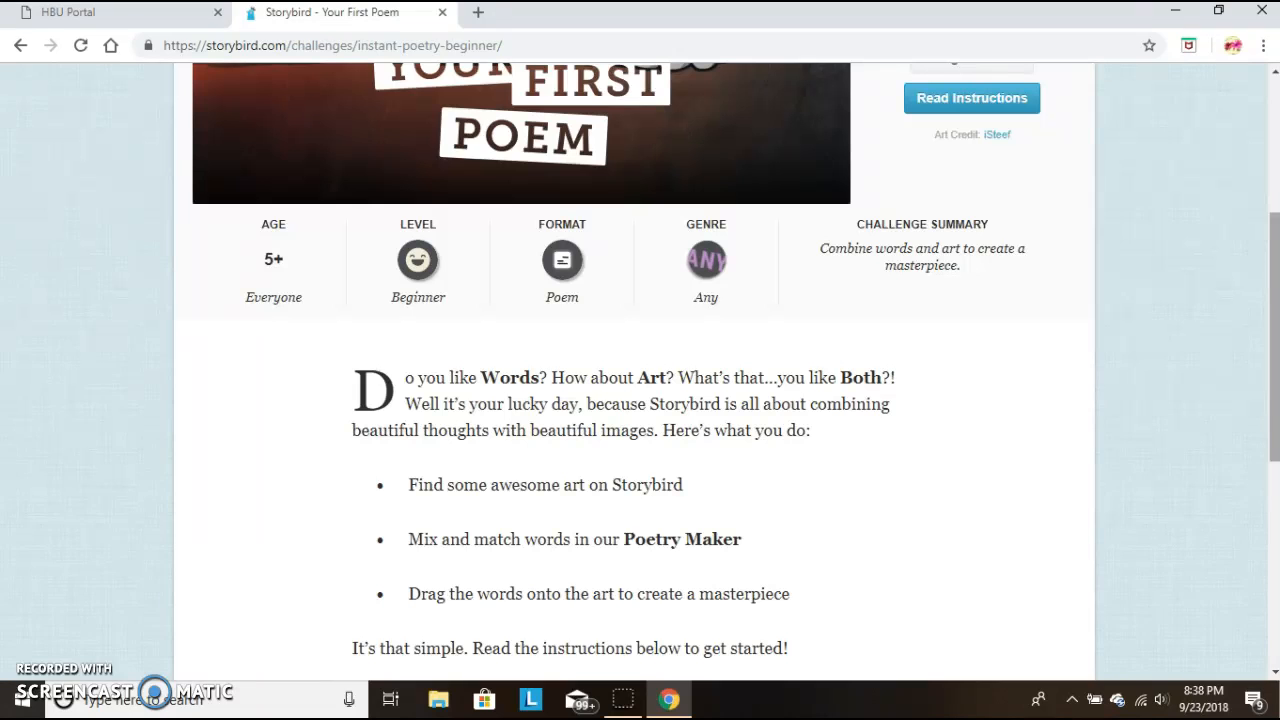
pyautogui.moveTo(1270, 267); pyautogui.dragTo(1262, 330)
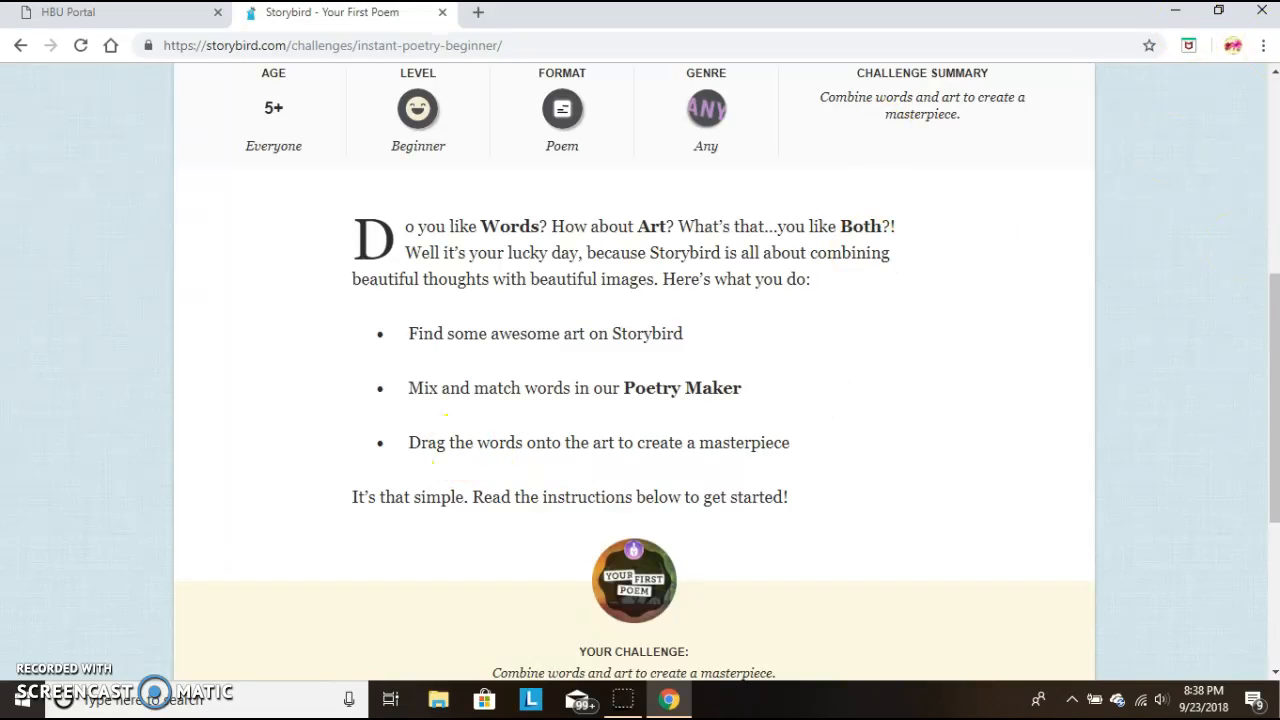
pyautogui.moveTo(1273, 296); pyautogui.dragTo(1270, 528)
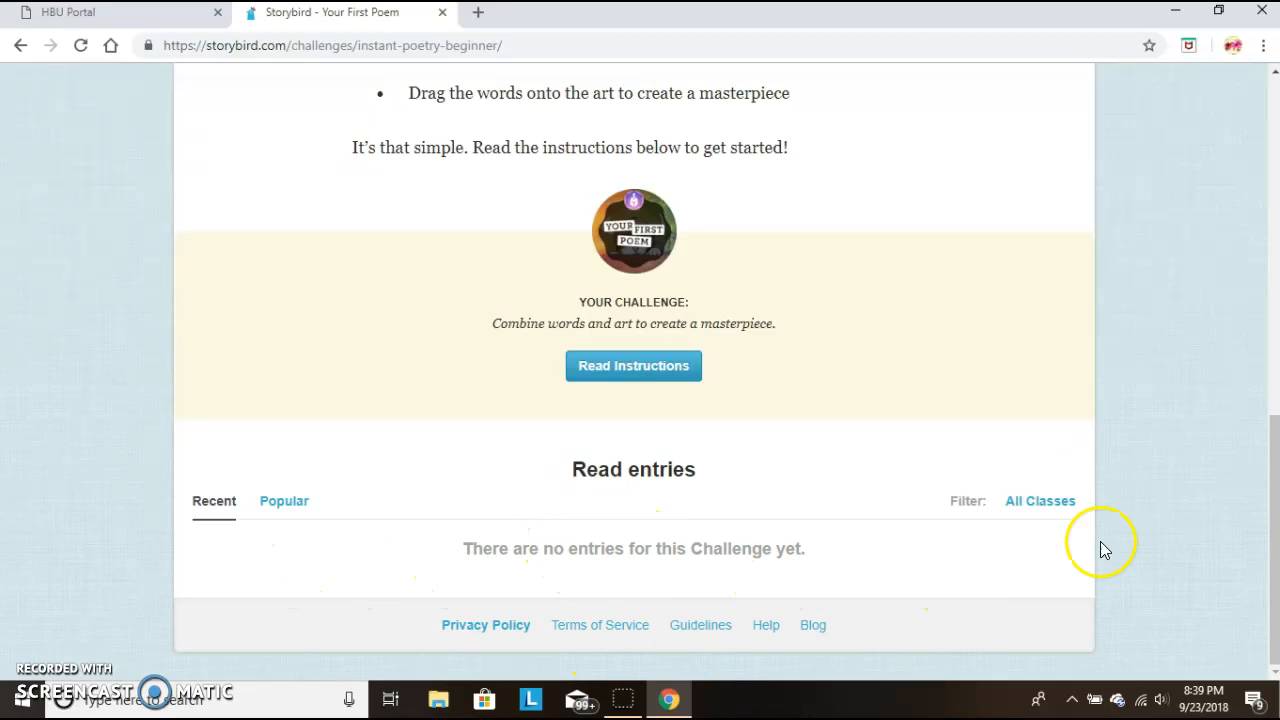
# Open the full list of writing challenges, and browse the How-to Guides collection.
pyautogui.moveTo(1273, 486); pyautogui.dragTo(1275, 146)
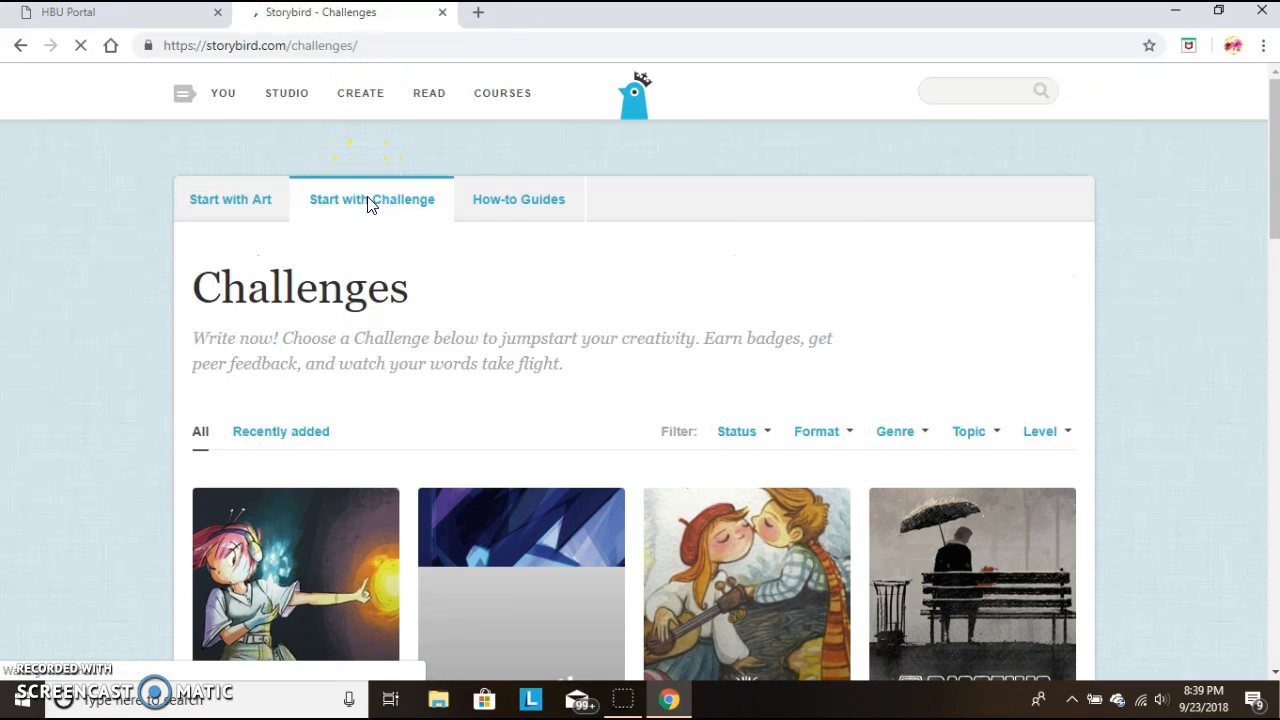
pyautogui.moveTo(1272, 110)
pyautogui.mouseDown()
pyautogui.moveTo(1262, 409)
pyautogui.moveTo(1273, 116)
pyautogui.mouseUp()
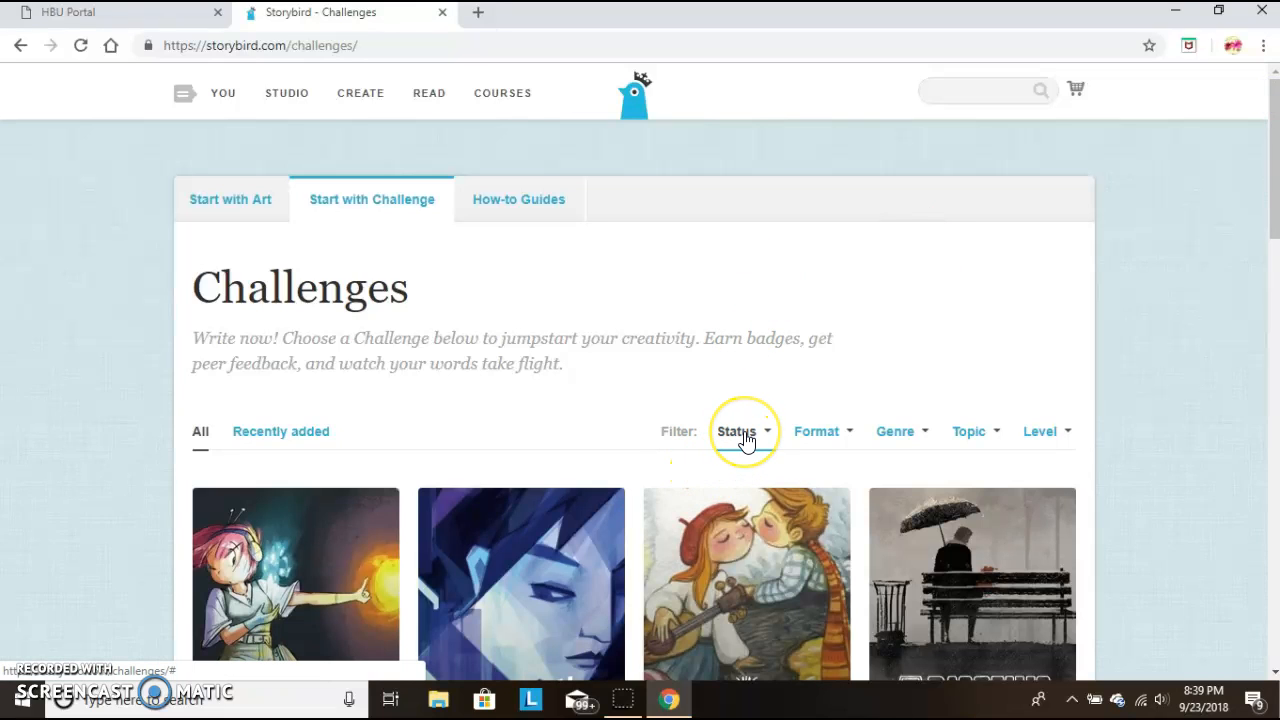
pyautogui.click(508, 215)
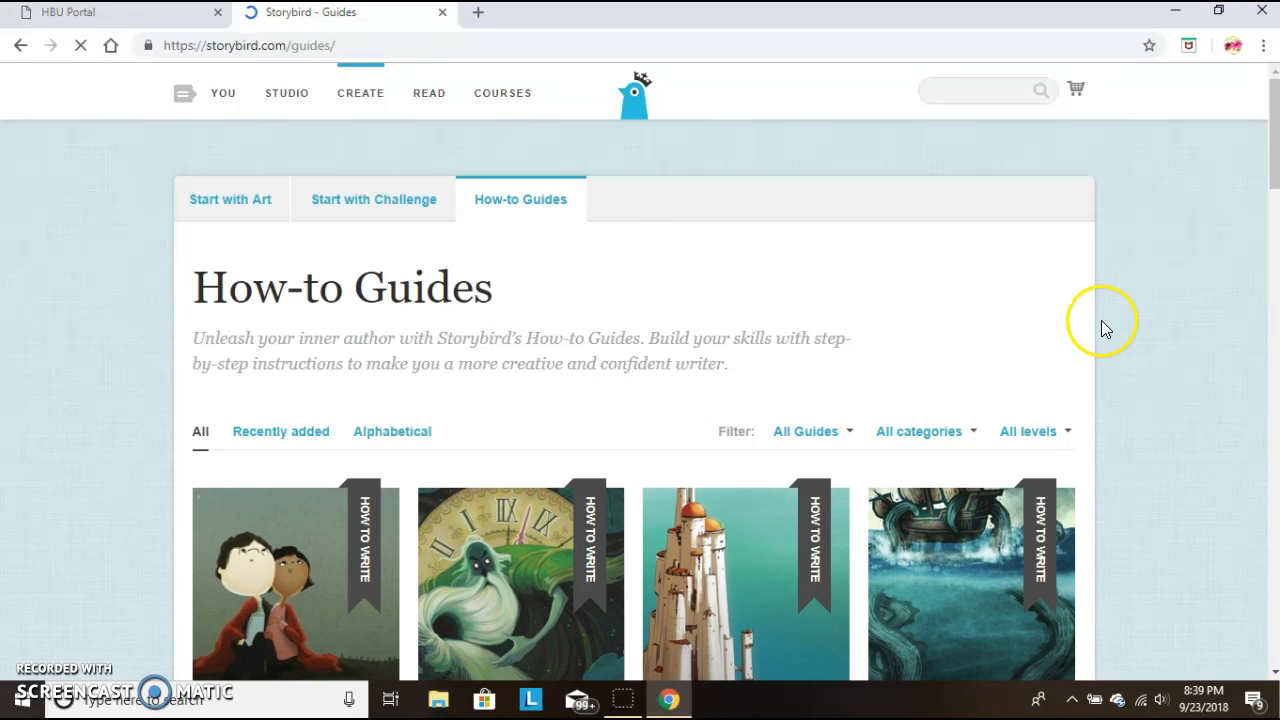
pyautogui.moveTo(1275, 110); pyautogui.dragTo(1272, 166)
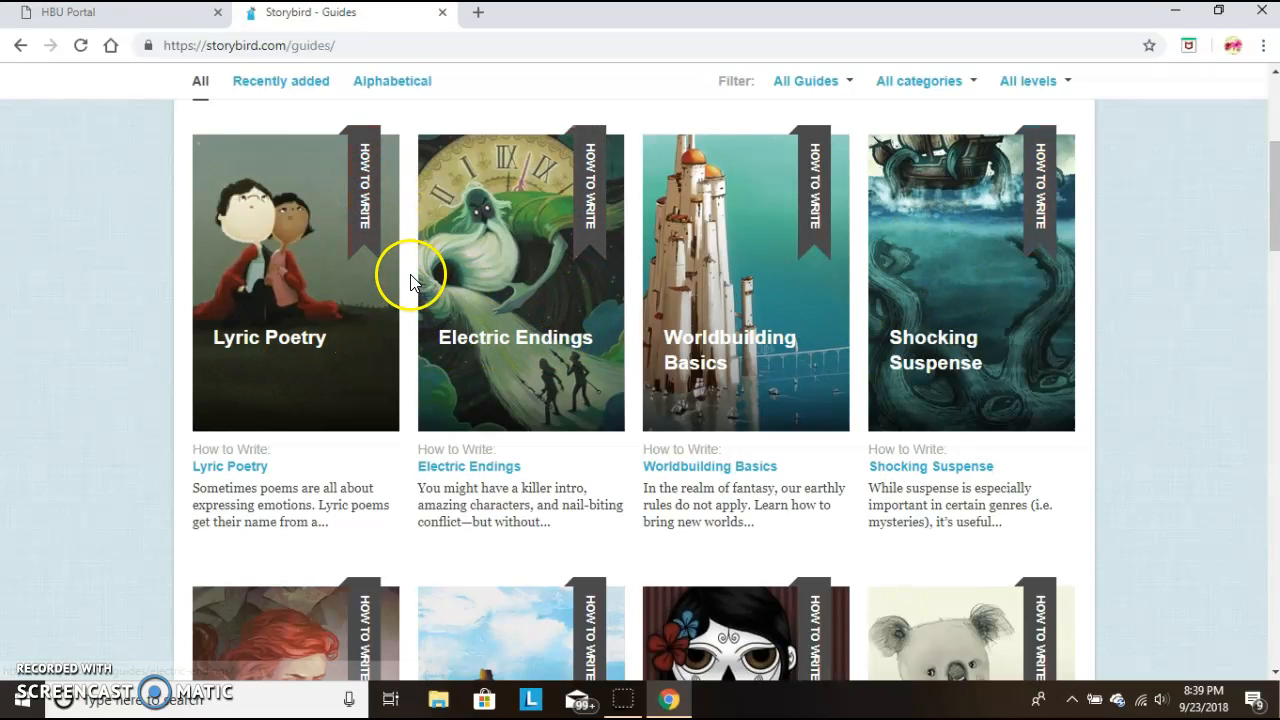
# Open the Lyric Poetry guide and look through its preview down to the related writing guides.
pyautogui.click(372, 278)
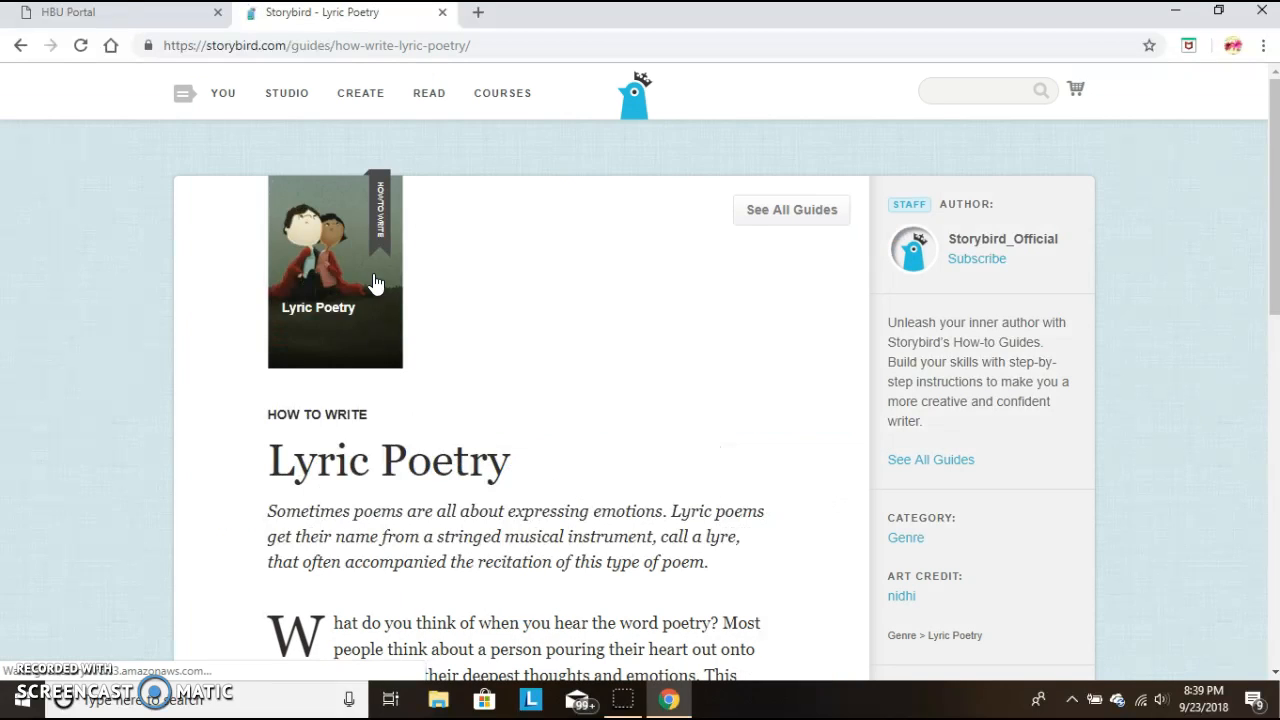
pyautogui.moveTo(1273, 128); pyautogui.dragTo(1272, 335)
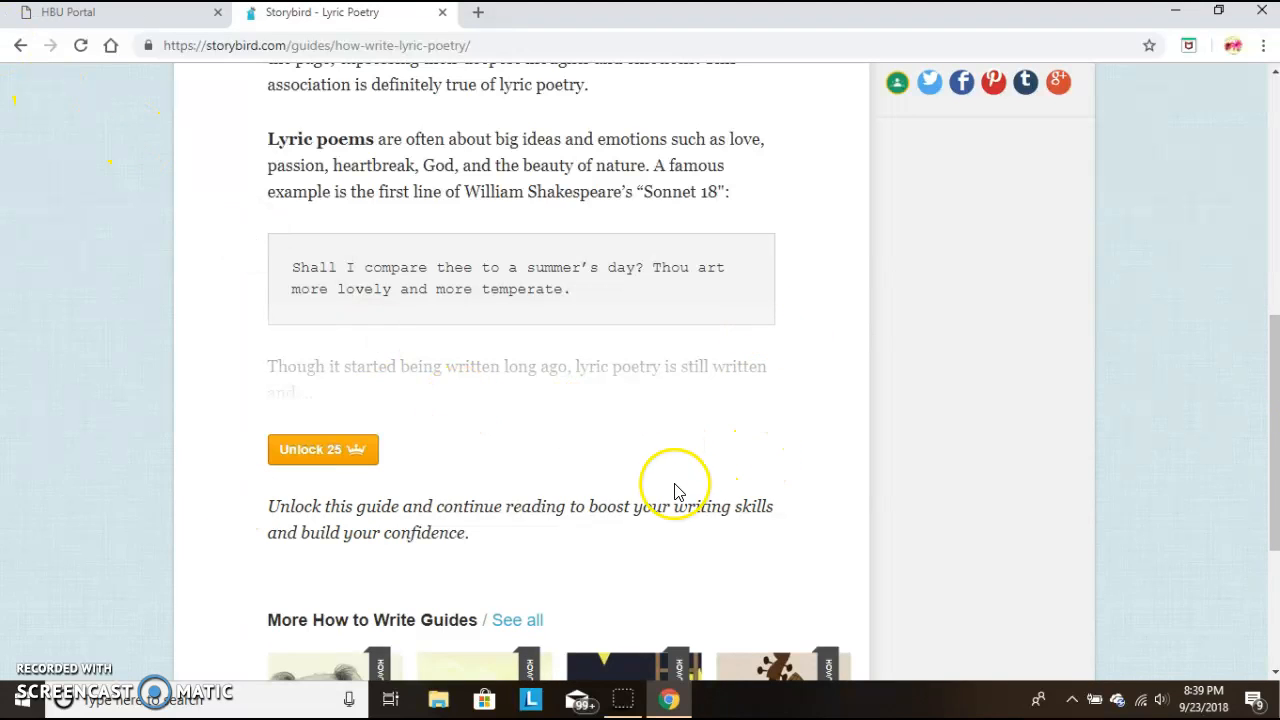
pyautogui.moveTo(1262, 462); pyautogui.dragTo(1264, 566)
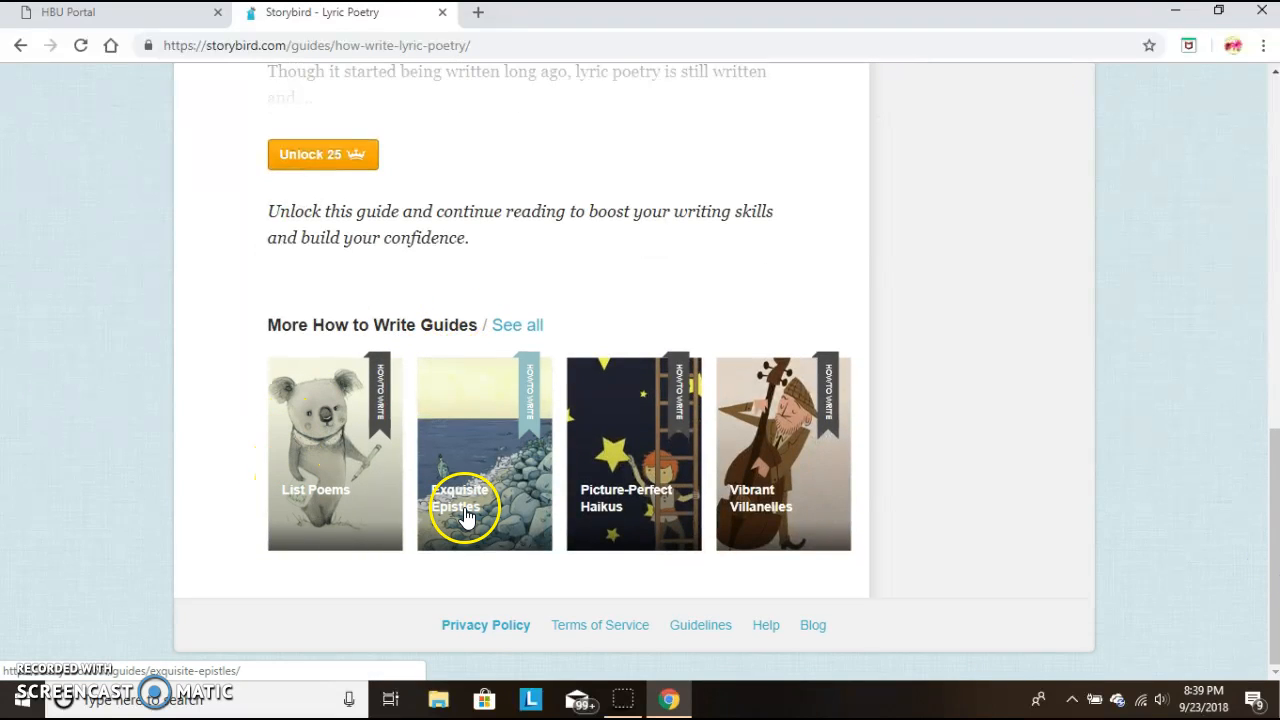
# Open the related List Poems guide, skim its preview and return to its start.
pyautogui.click(328, 493)
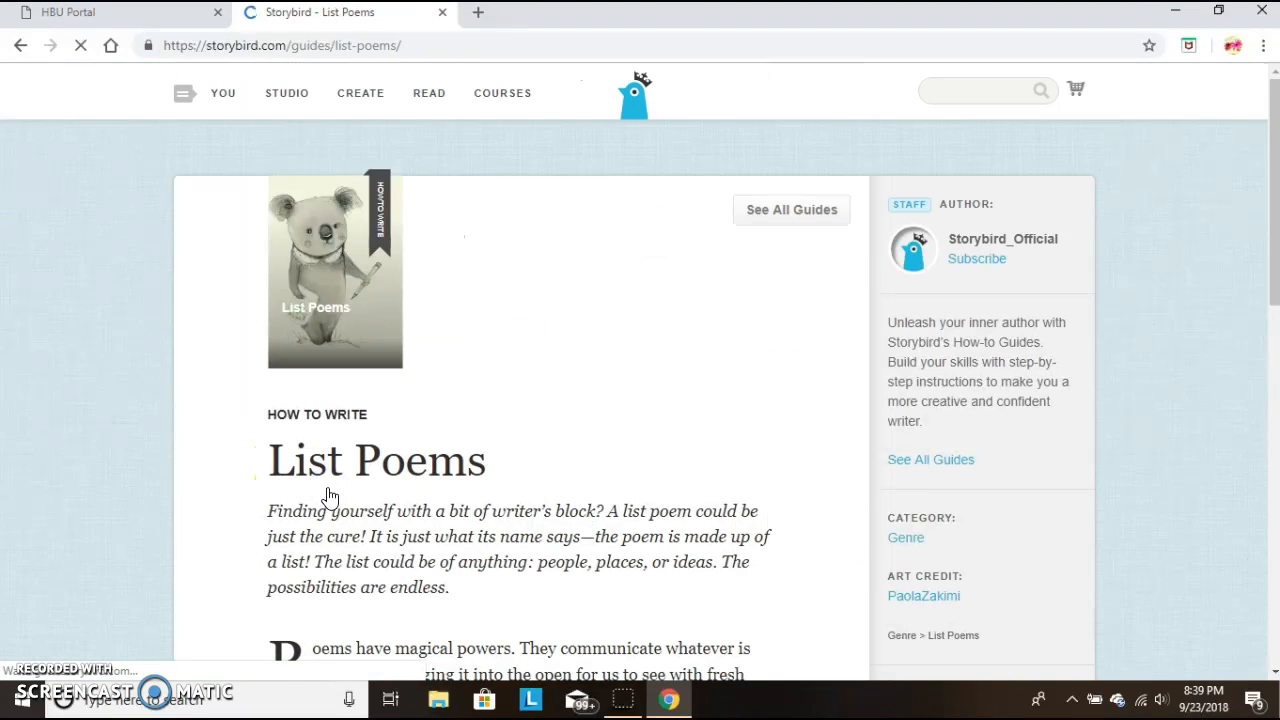
pyautogui.moveTo(1268, 105); pyautogui.dragTo(1269, 435)
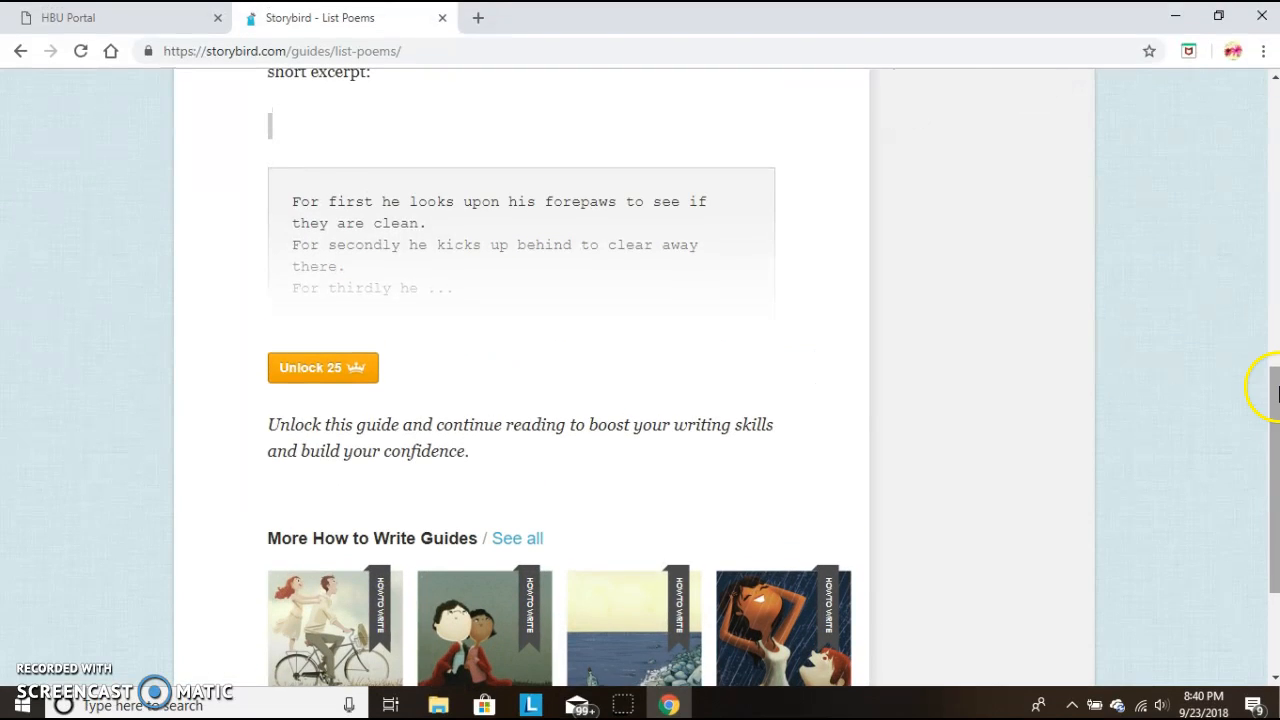
pyautogui.moveTo(1276, 395); pyautogui.dragTo(1275, 105)
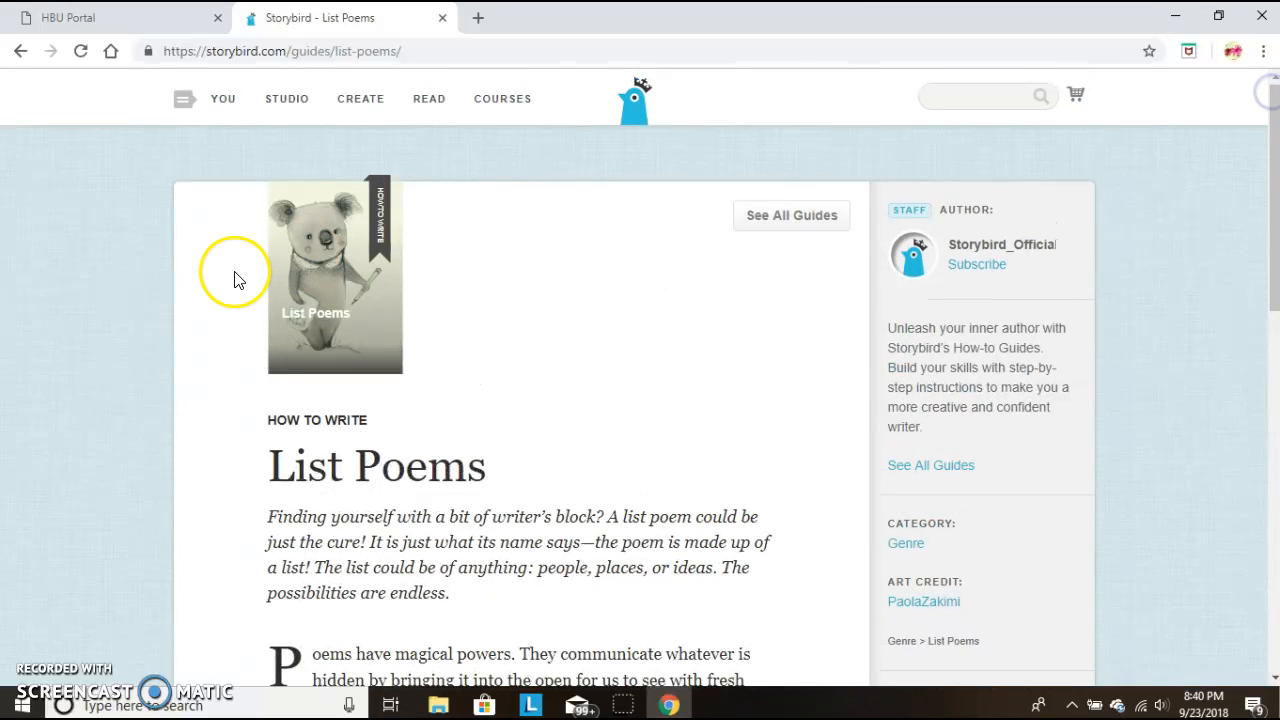
# Browse the public stories to read, open "Fishing for fallen stars" and look through chapter 1.
pyautogui.click(420, 103)
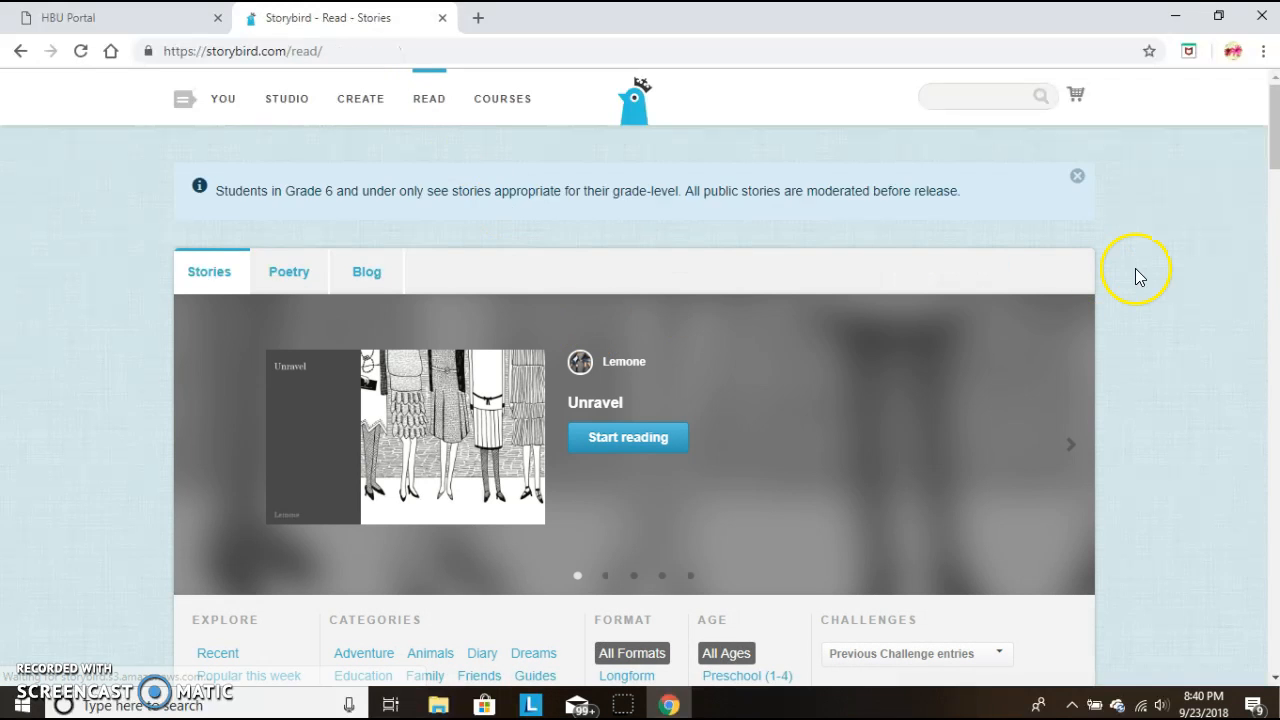
pyautogui.moveTo(1273, 110); pyautogui.dragTo(1274, 262)
pyautogui.click(378, 380)
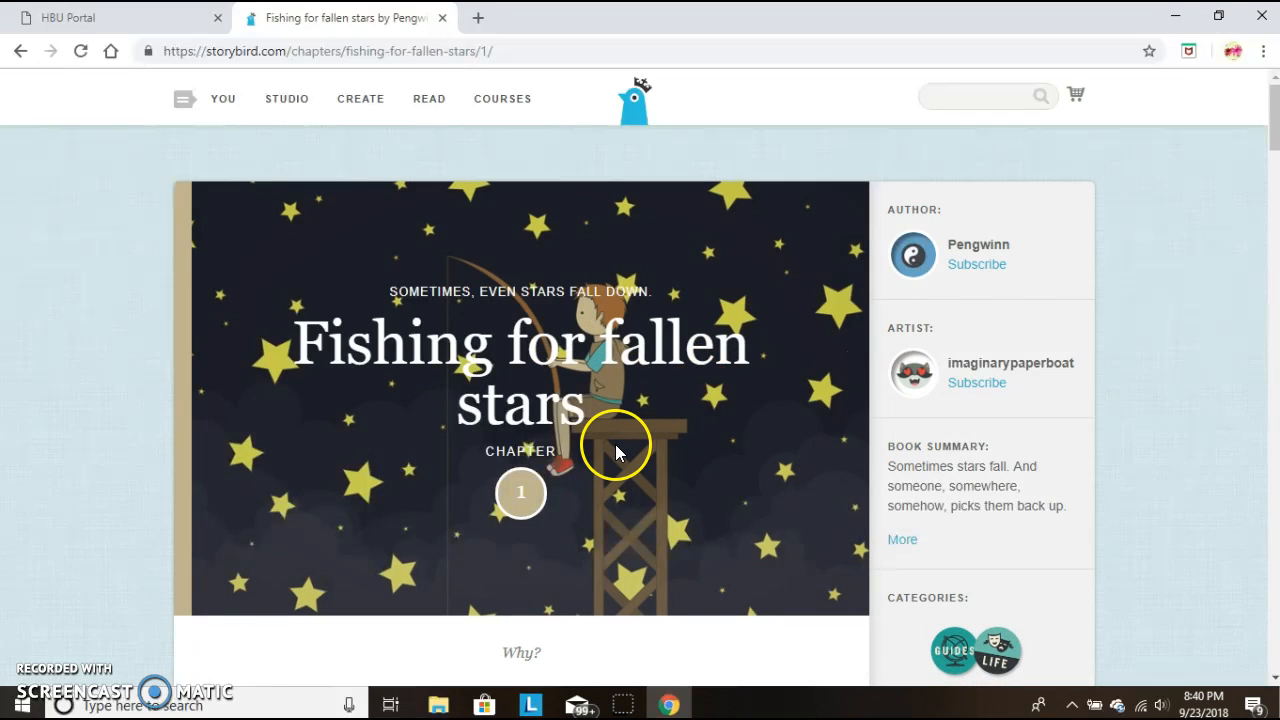
pyautogui.moveTo(1274, 105); pyautogui.dragTo(1266, 251)
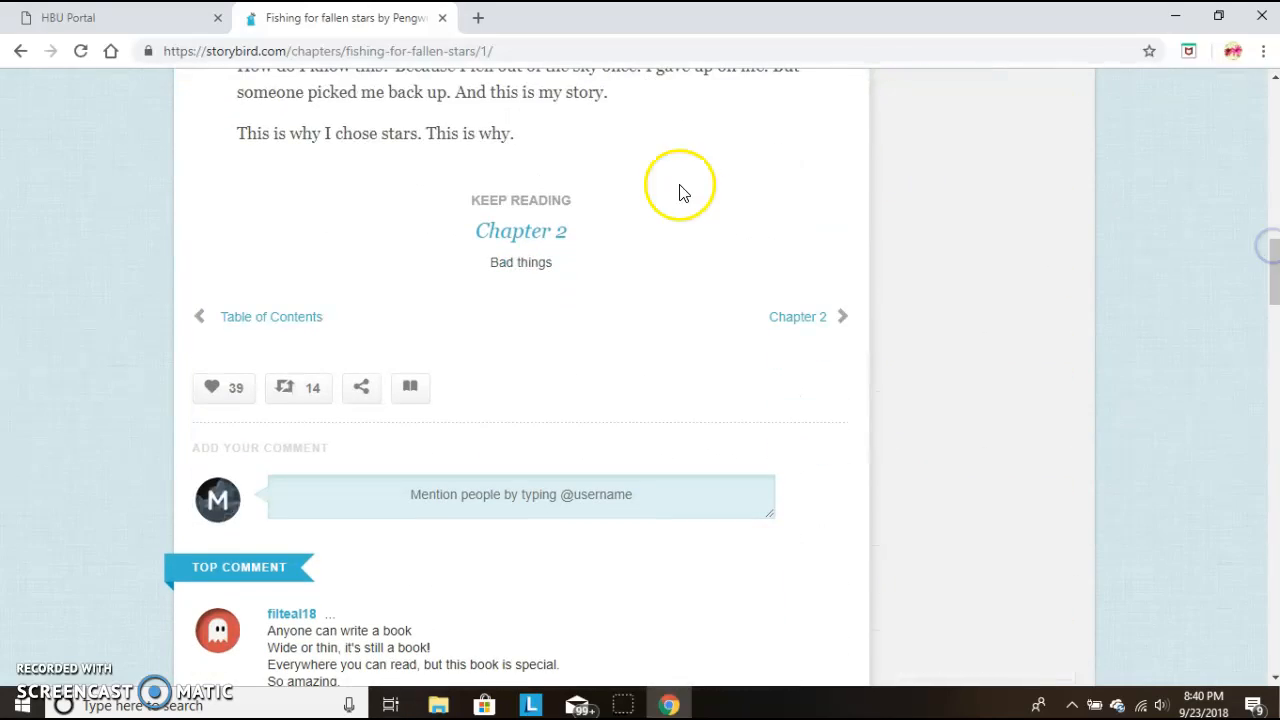
# Continue to chapter 2 of "Fishing for fallen stars" and look through it down to the comments.
pyautogui.click(557, 232)
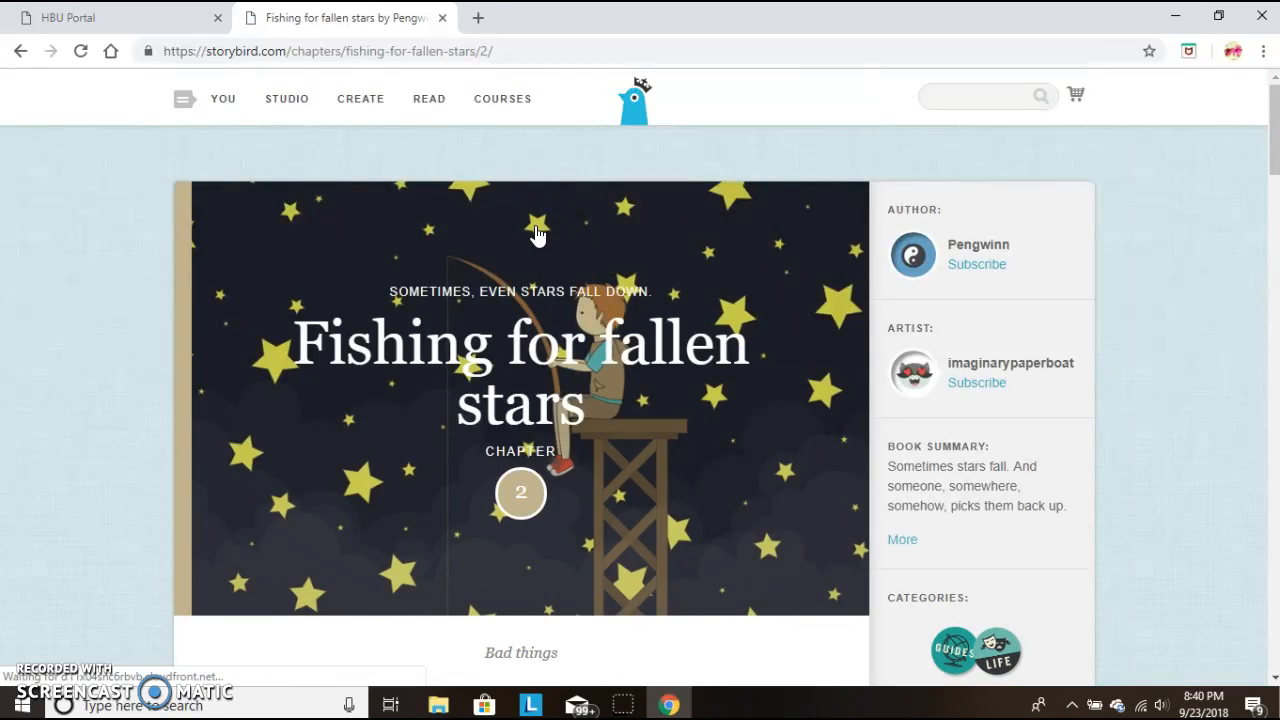
pyautogui.moveTo(1273, 130); pyautogui.dragTo(1255, 362)
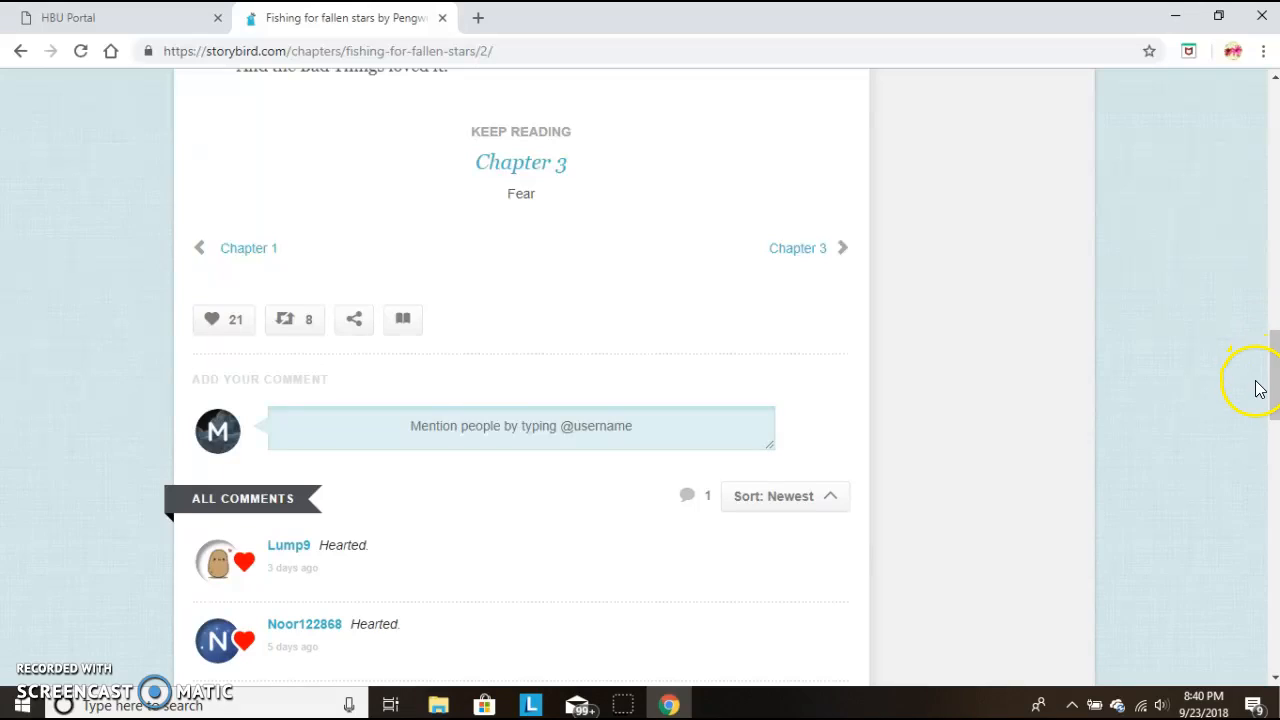
pyautogui.moveTo(1272, 370); pyautogui.dragTo(1272, 150)
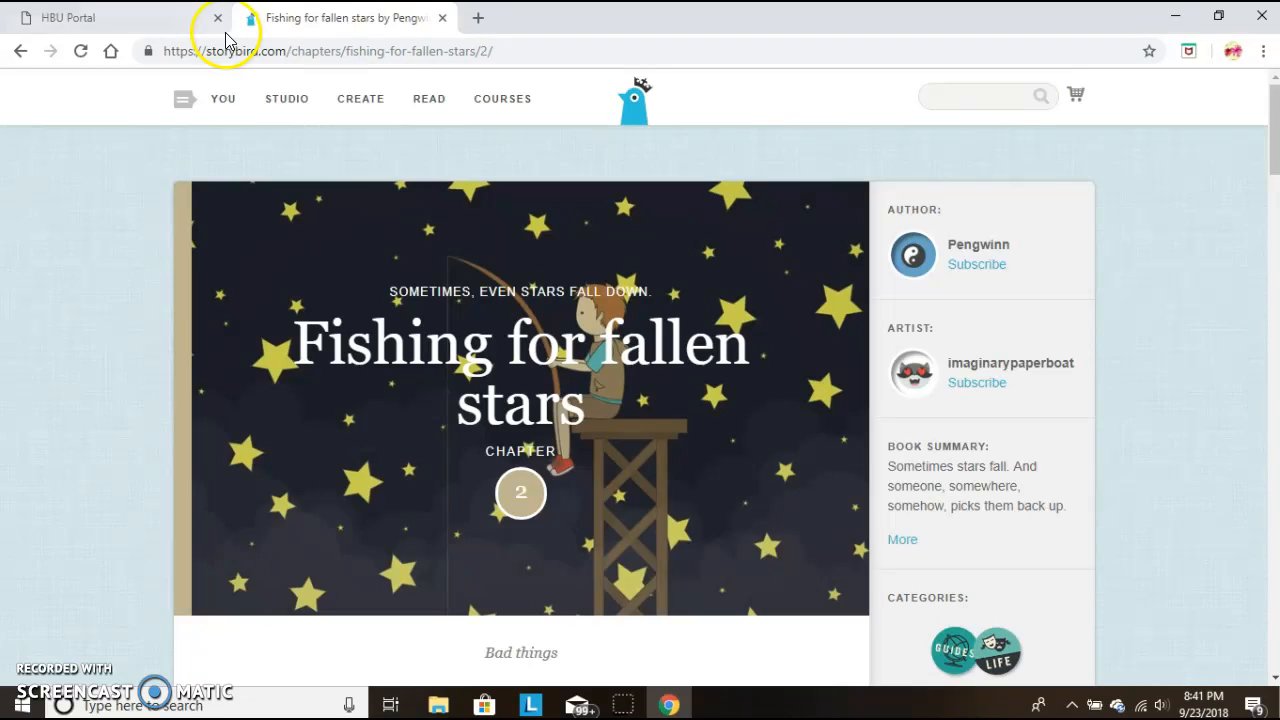
# Revisit the Room 27 class studio, browse the catalogue of writing courses and go to the personal account page.
pyautogui.click(293, 108)
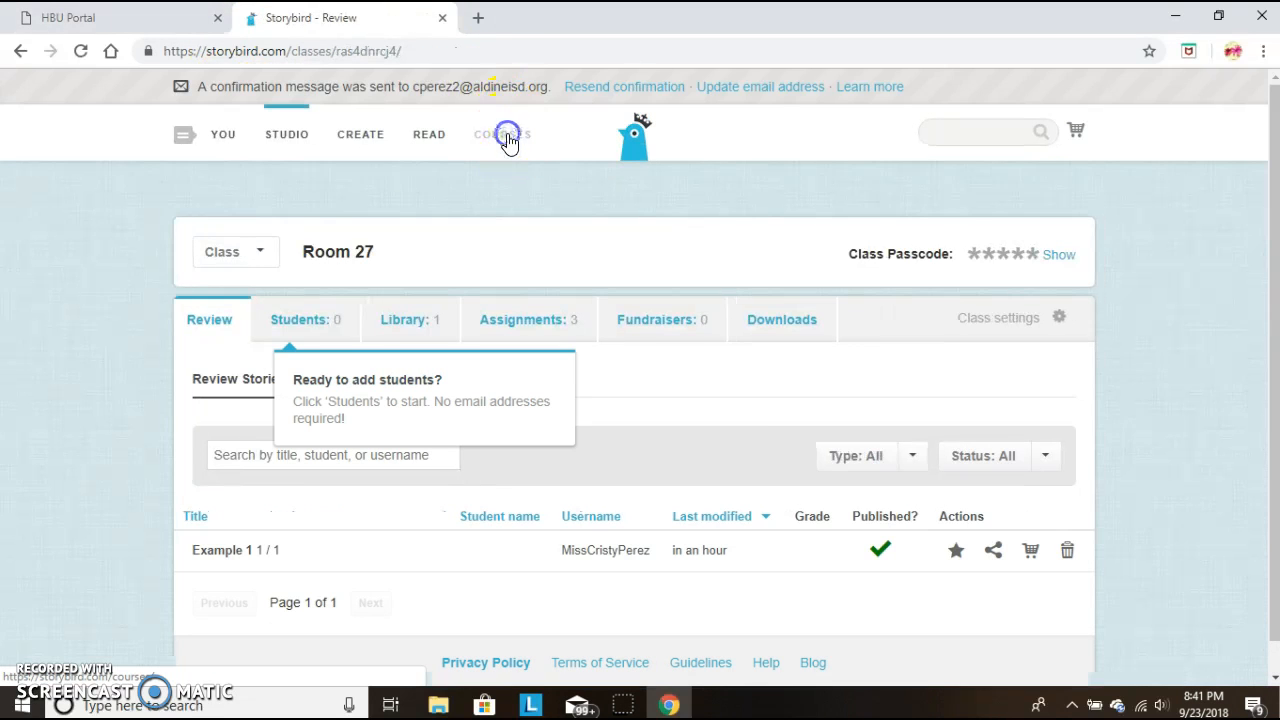
pyautogui.click(506, 136)
pyautogui.click(897, 369)
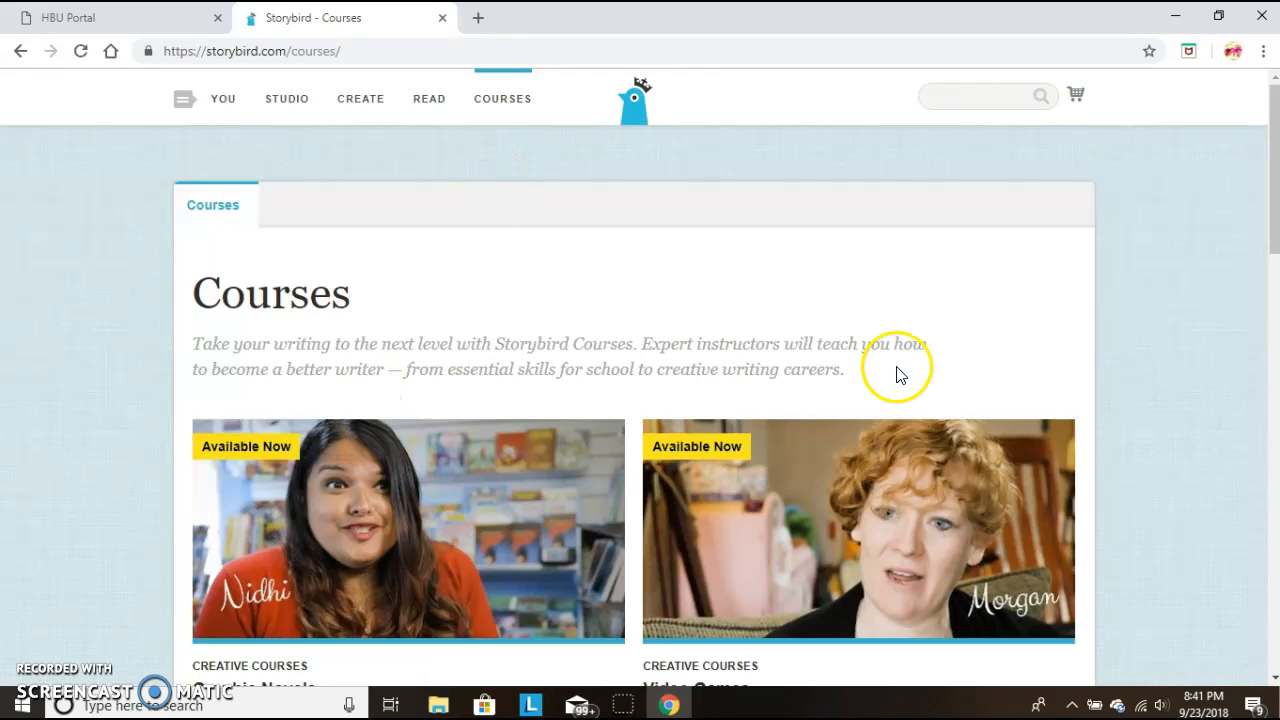
pyautogui.moveTo(1270, 112); pyautogui.dragTo(1273, 382)
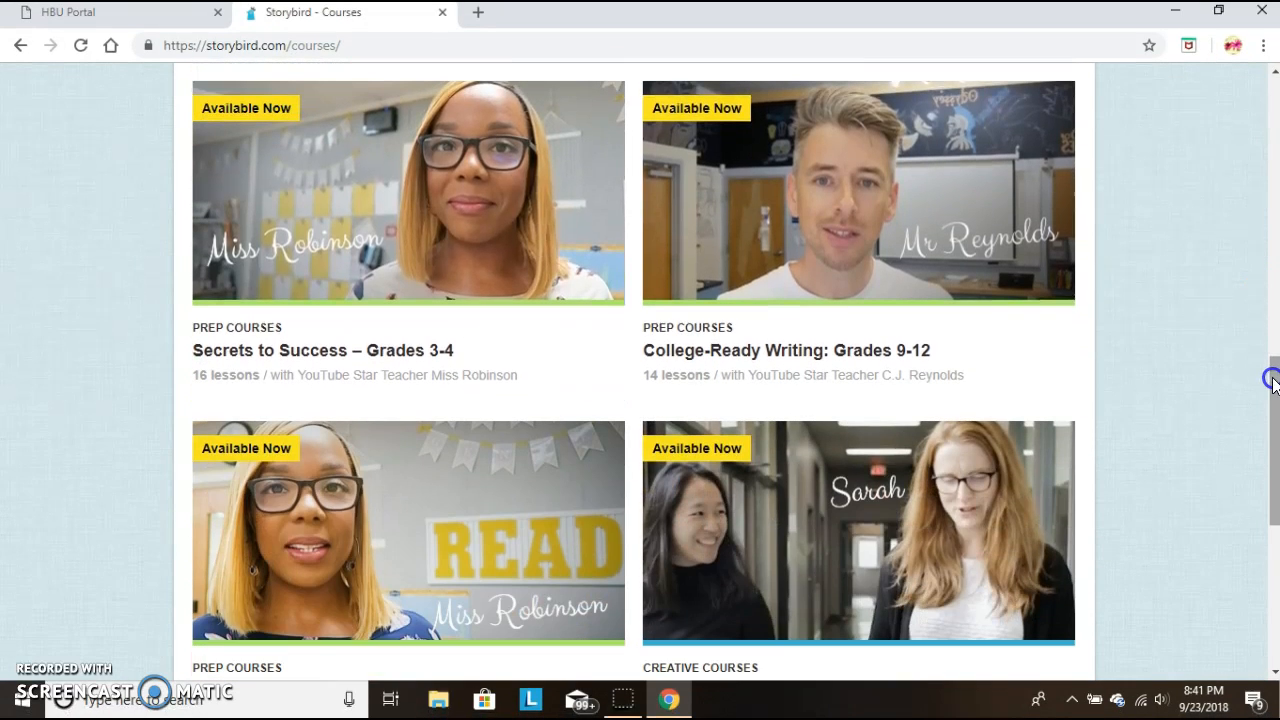
pyautogui.click(1274, 232)
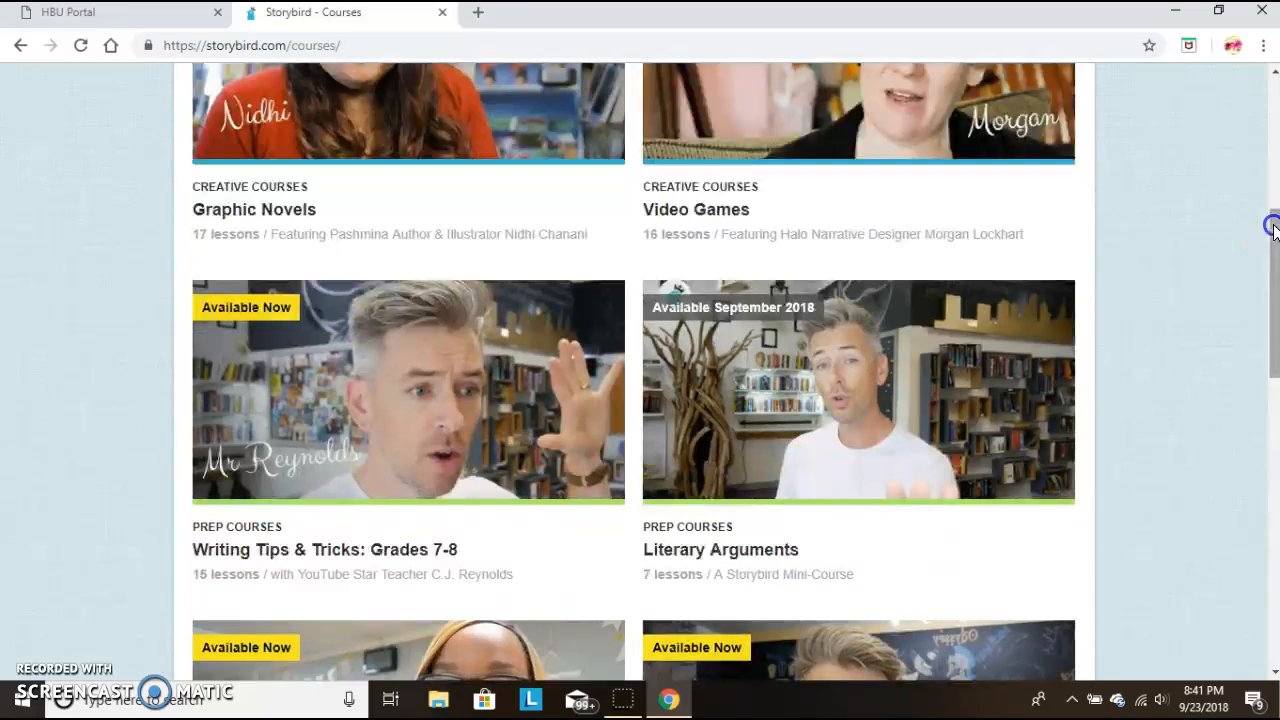
pyautogui.moveTo(1274, 240); pyautogui.dragTo(1274, 104)
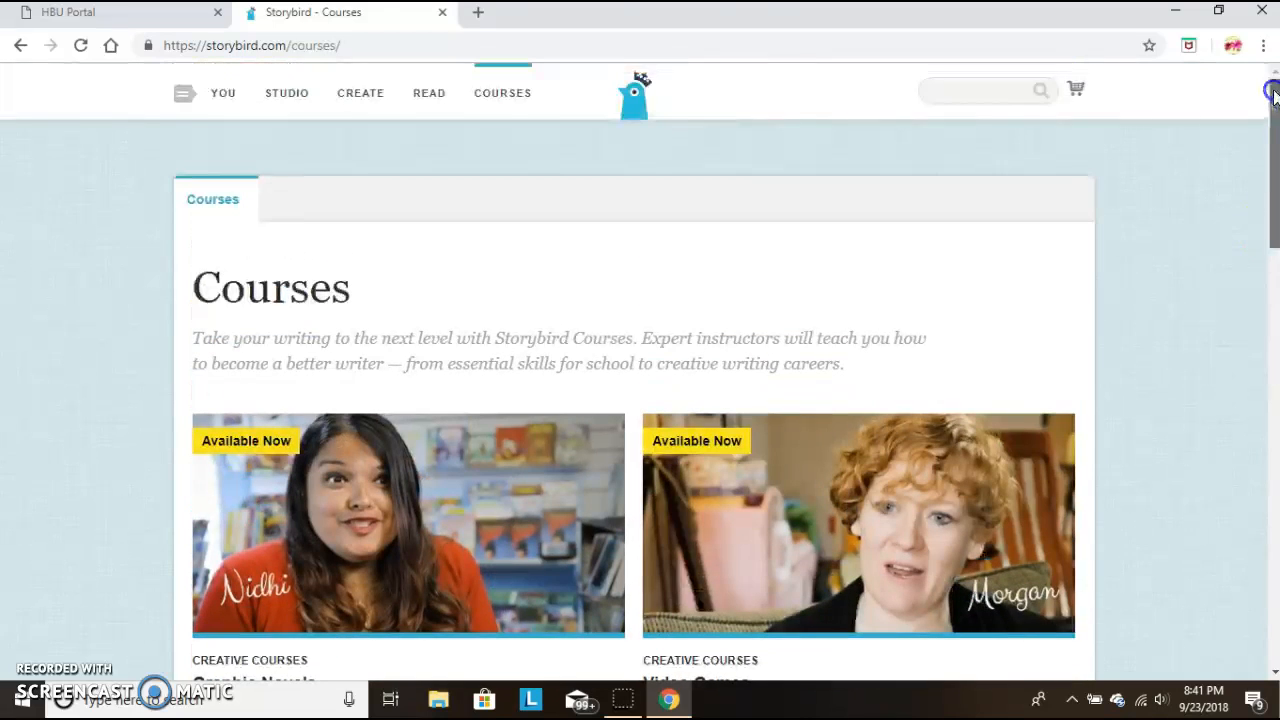
pyautogui.click(231, 96)
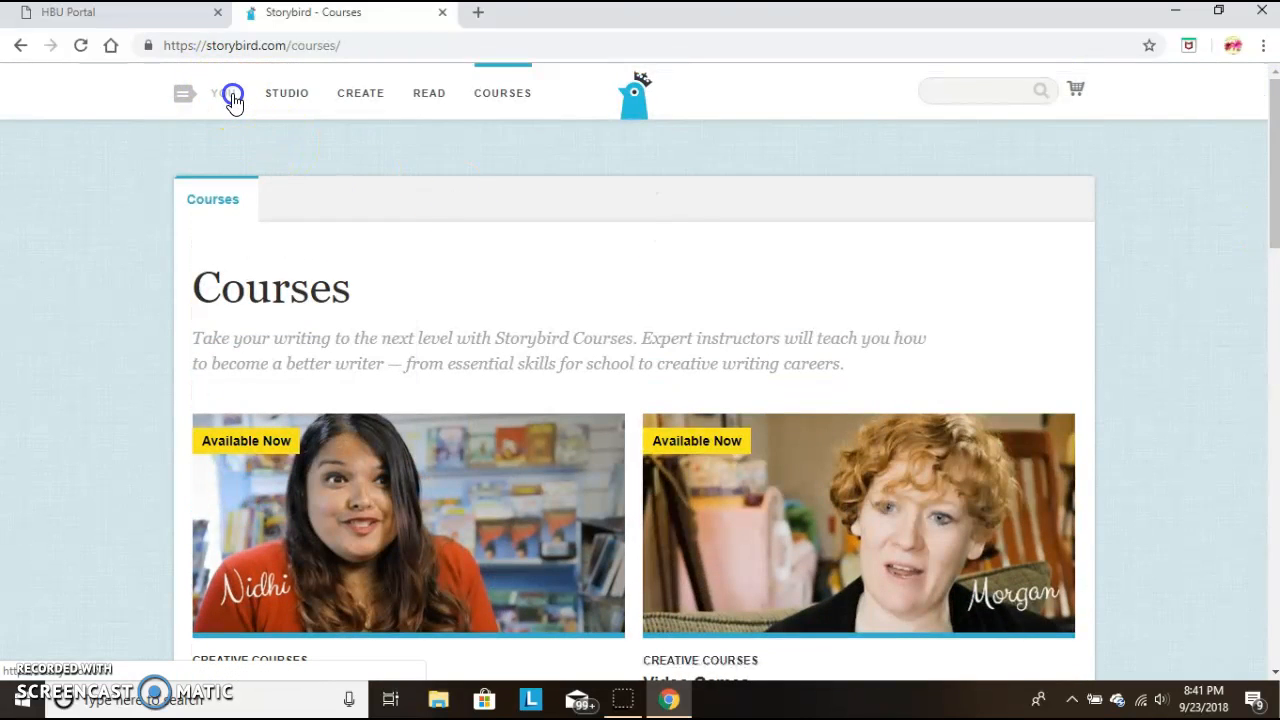